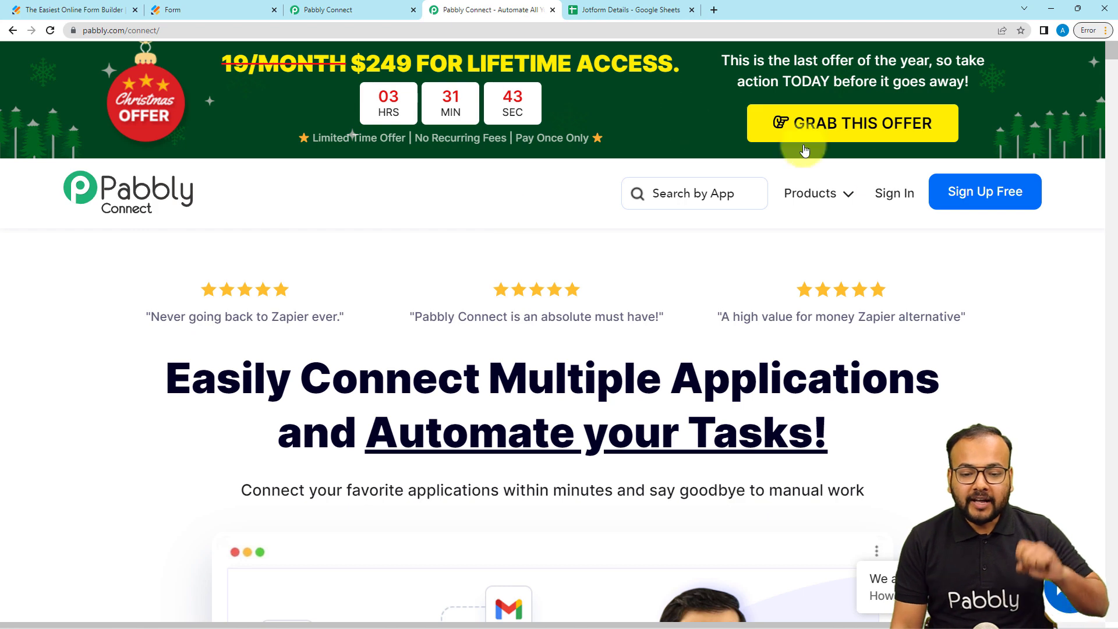
- From the Pabbly Connect dashboard, create a workflow named 'Import Users from Form in Bulk'
{"action": "left_click", "coordinate": [350, 15]}
{"action": "scroll", "coordinate": [385, 249], "scroll_direction": "up", "scroll_amount": 1}
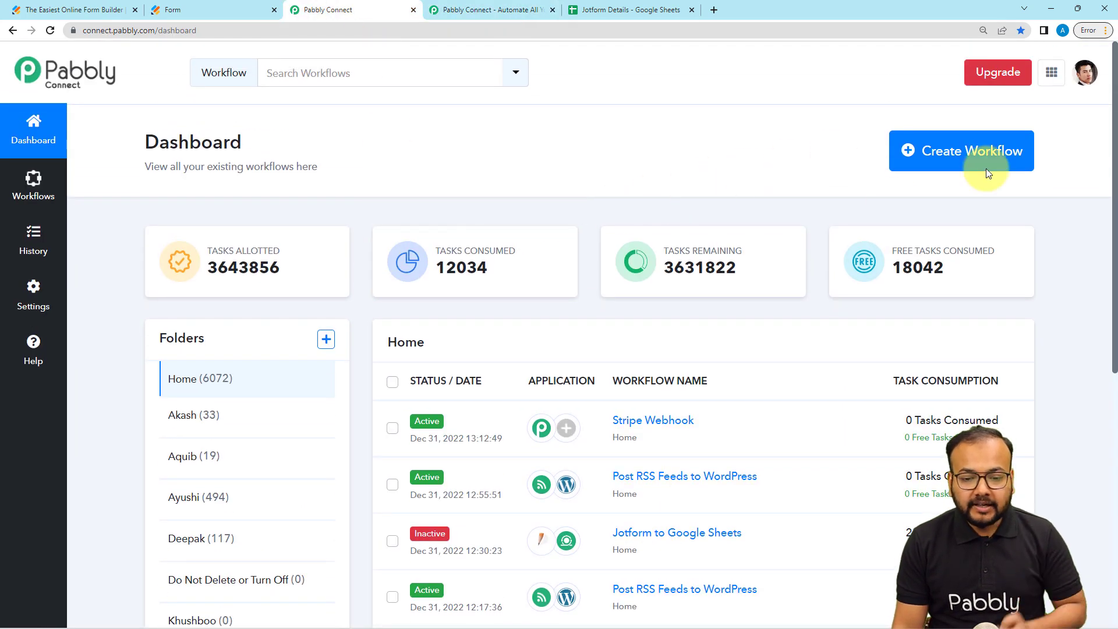
{"action": "left_click", "coordinate": [917, 158]}
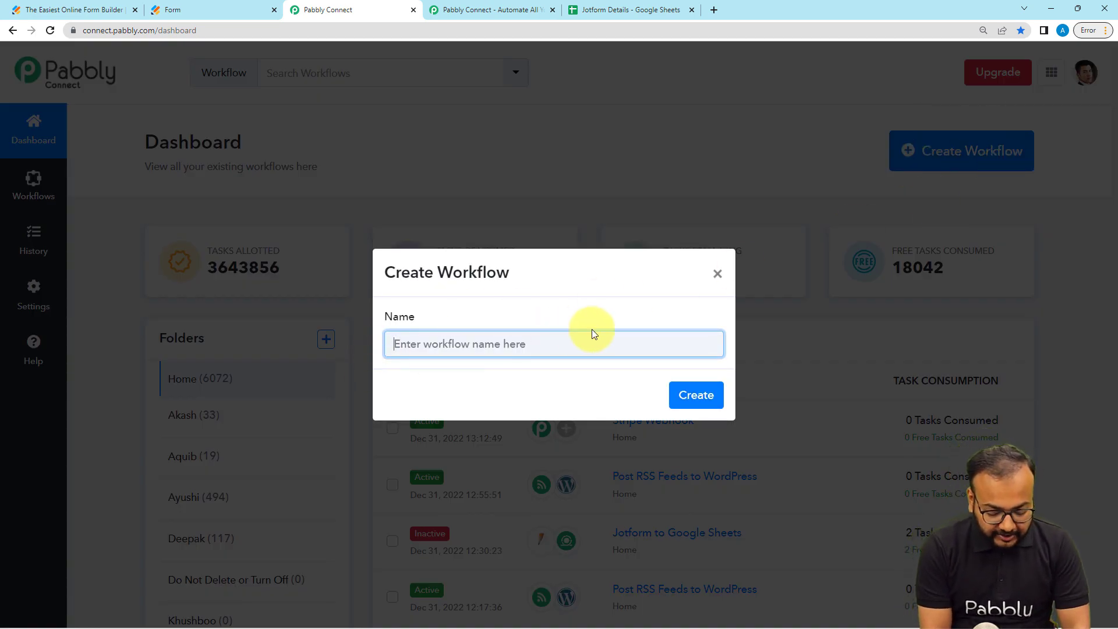
{"action": "type", "text": "import"}
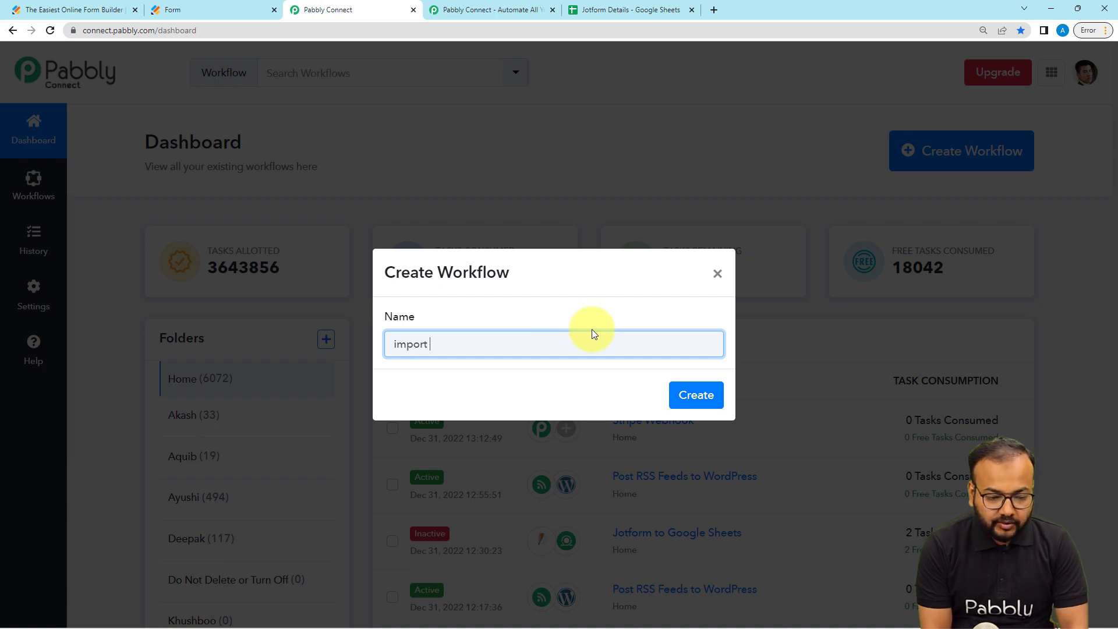
{"action": "key", "text": "BackSpace"}
{"action": "key", "text": "BackSpace"}
{"action": "key", "text": "BackSpace"}
{"action": "key", "text": "BackSpace"}
{"action": "key", "text": "BackSpace"}
{"action": "key", "text": "BackSpace"}
{"action": "key", "text": "BackSpace"}
{"action": "type", "text": "Import Users from Form in Bulk"}
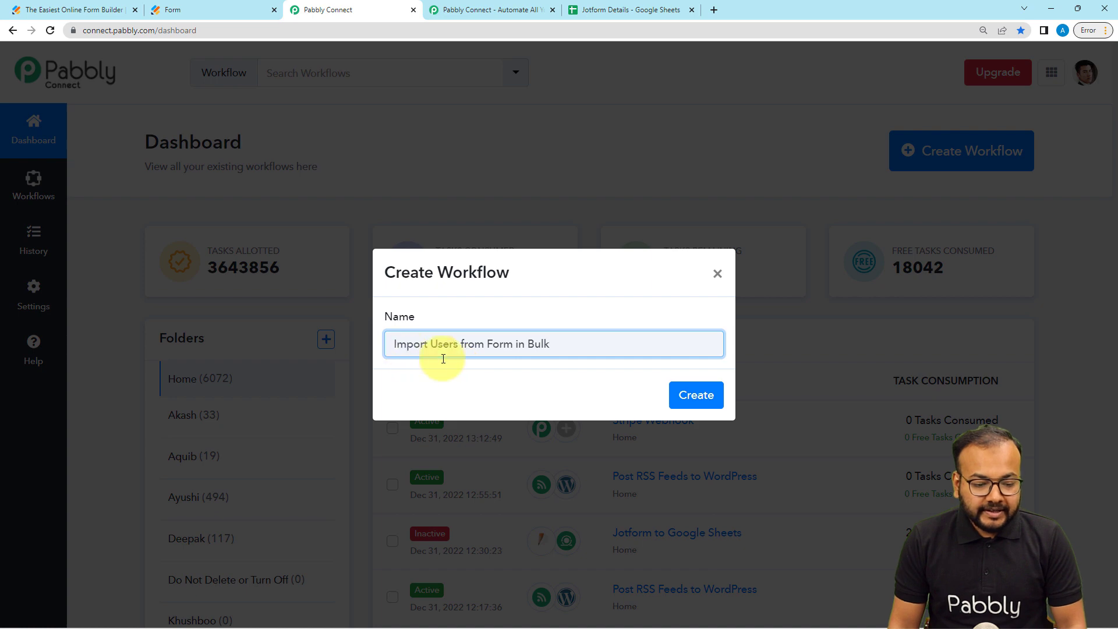
{"action": "left_click", "coordinate": [689, 398]}
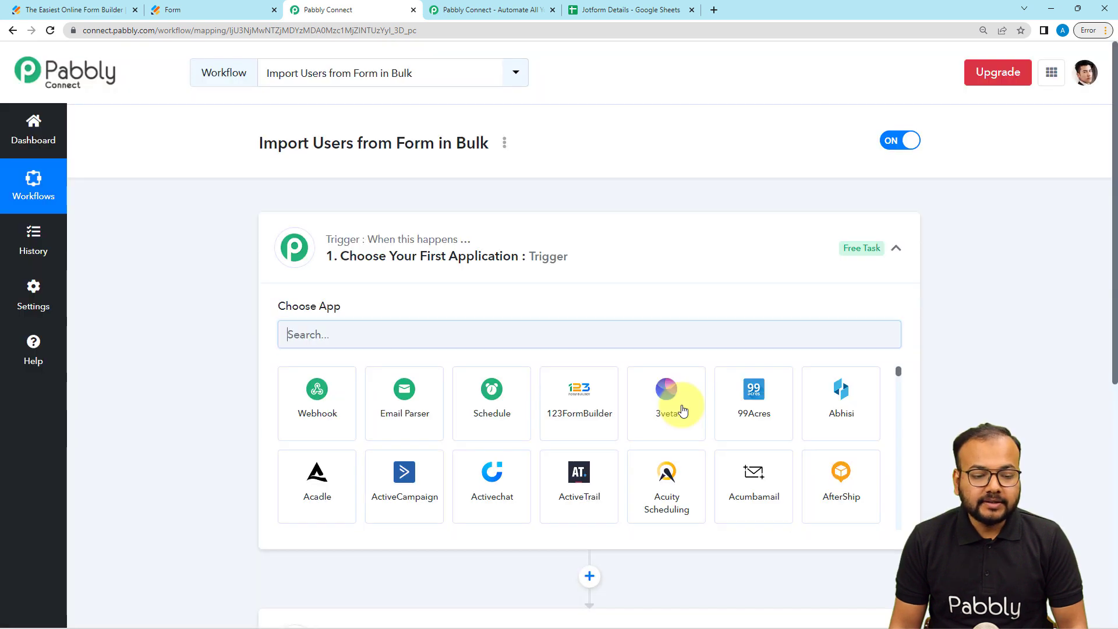
- Collapse the trigger step, expand it to show its app choices, then collapse it again
{"action": "left_click", "coordinate": [896, 248]}
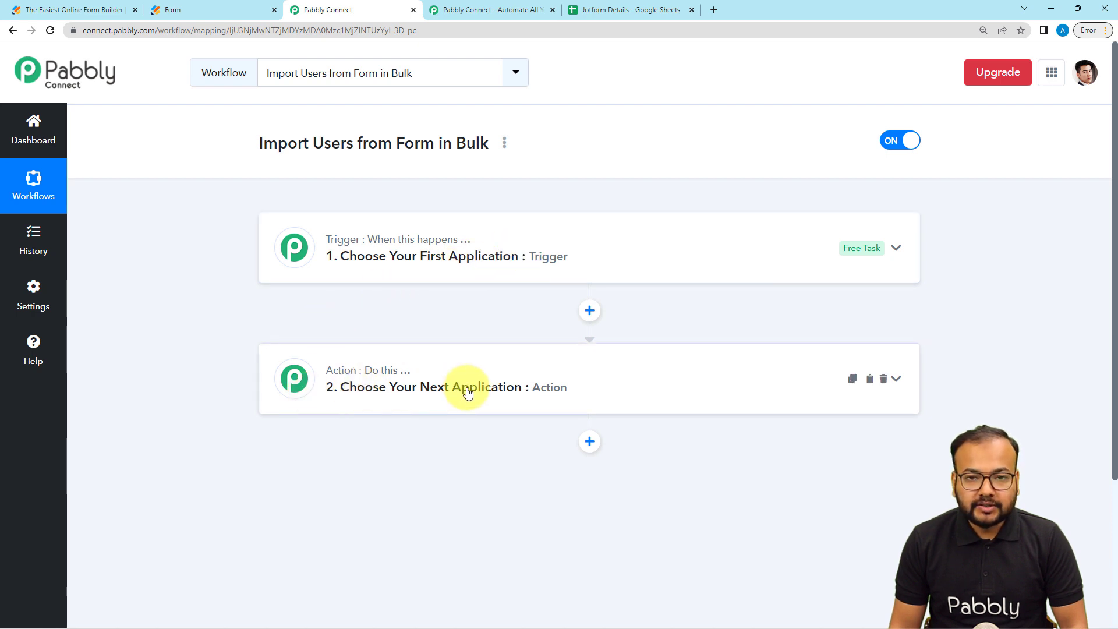
{"action": "left_click", "coordinate": [384, 267]}
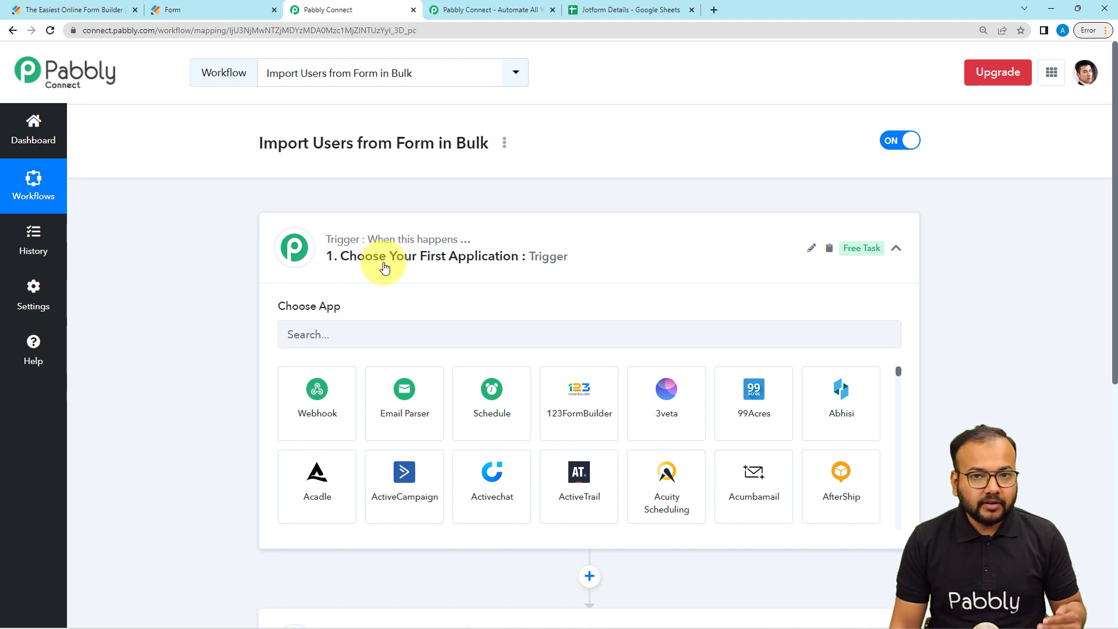
{"action": "scroll", "coordinate": [379, 264], "scroll_direction": "down", "scroll_amount": 2}
{"action": "scroll", "coordinate": [397, 456], "scroll_direction": "down", "scroll_amount": 3}
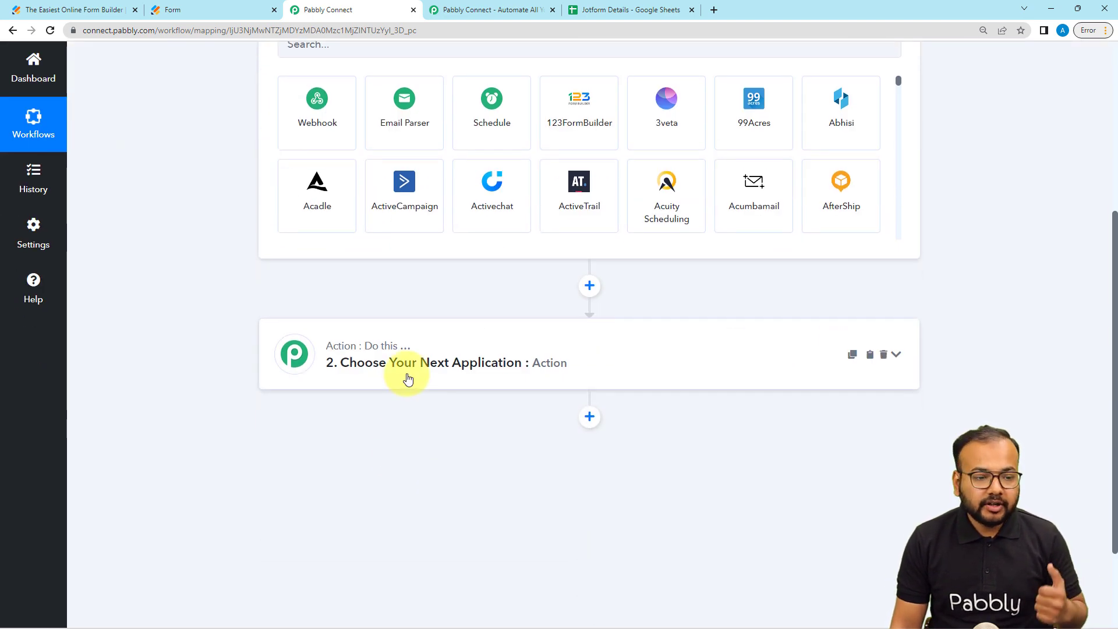
{"action": "scroll", "coordinate": [408, 377], "scroll_direction": "up", "scroll_amount": 5}
{"action": "left_click", "coordinate": [403, 267]}
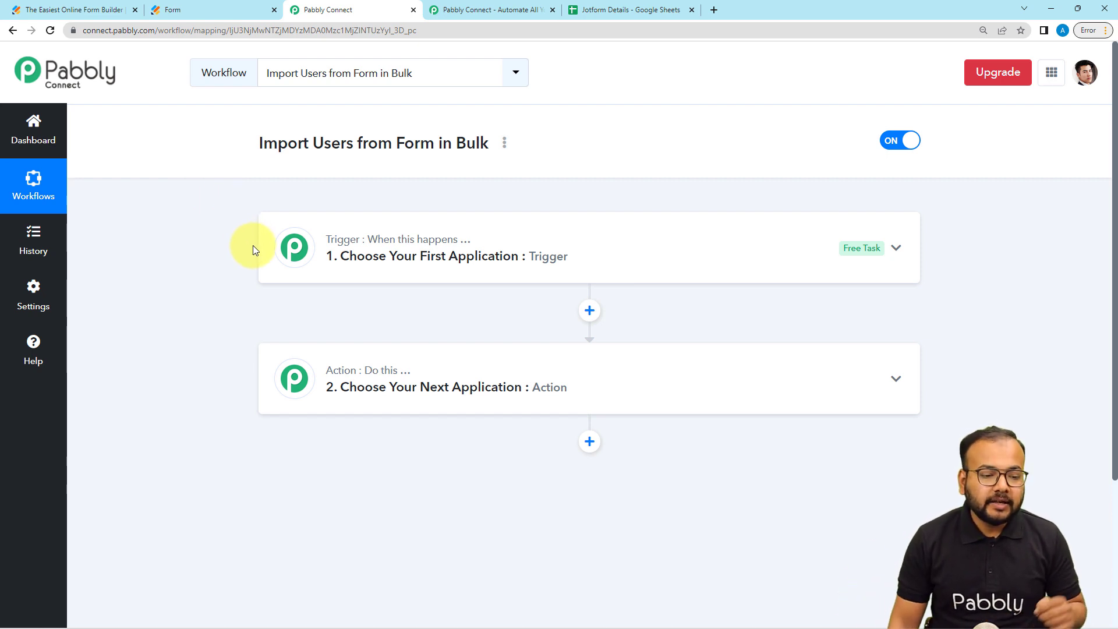
- Set the trigger app to JotForm with the New Response trigger event
{"action": "left_click", "coordinate": [339, 273]}
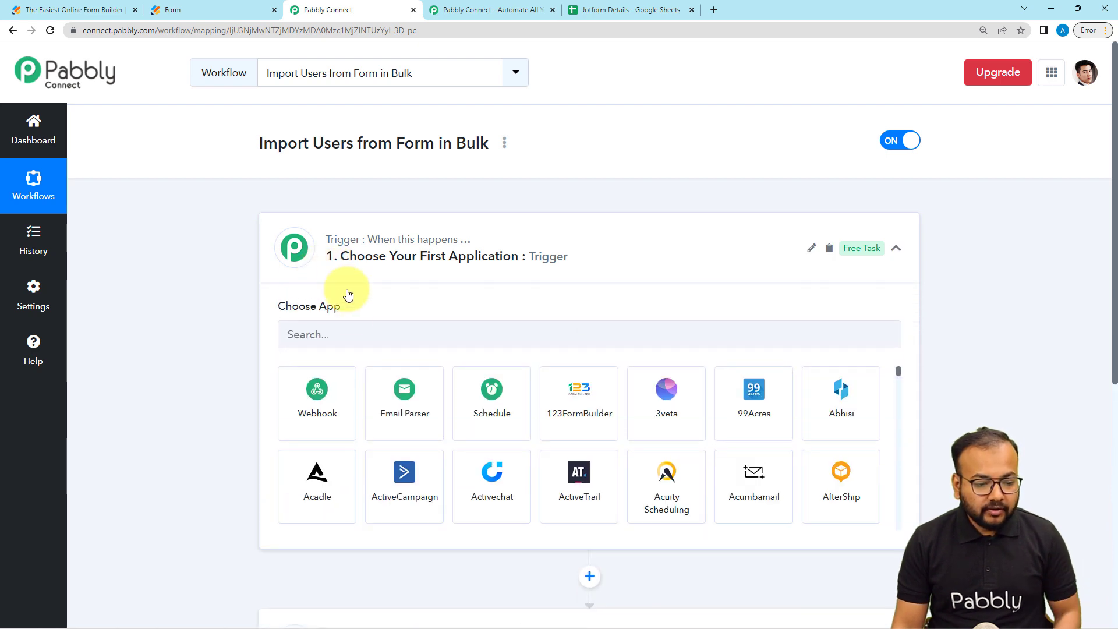
{"action": "left_click", "coordinate": [350, 330]}
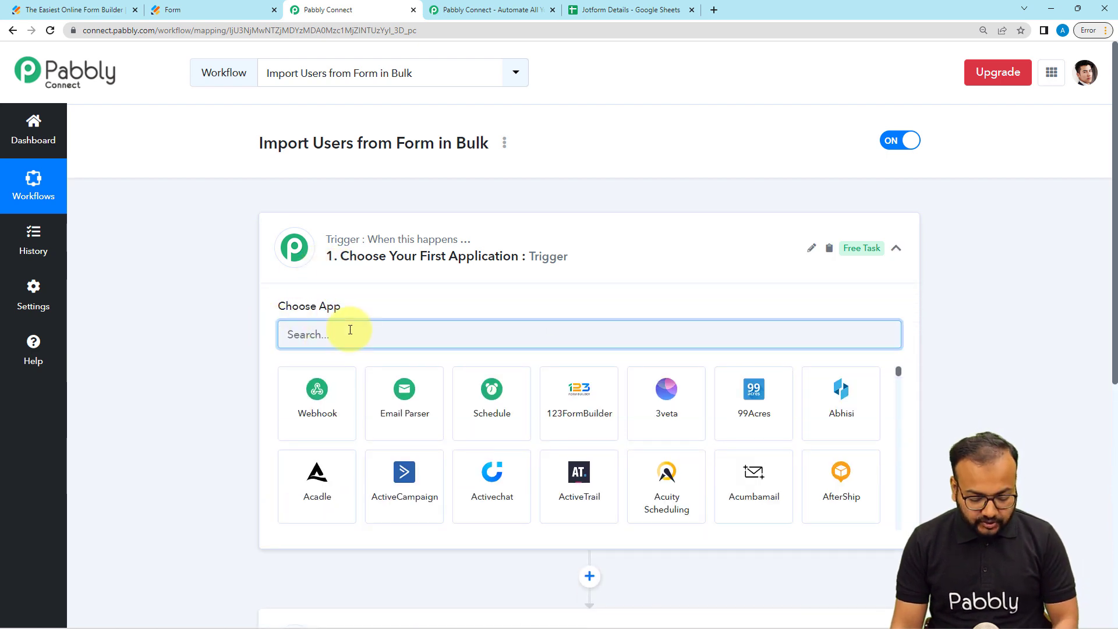
{"action": "type", "text": "jot"}
{"action": "left_click", "coordinate": [318, 389]}
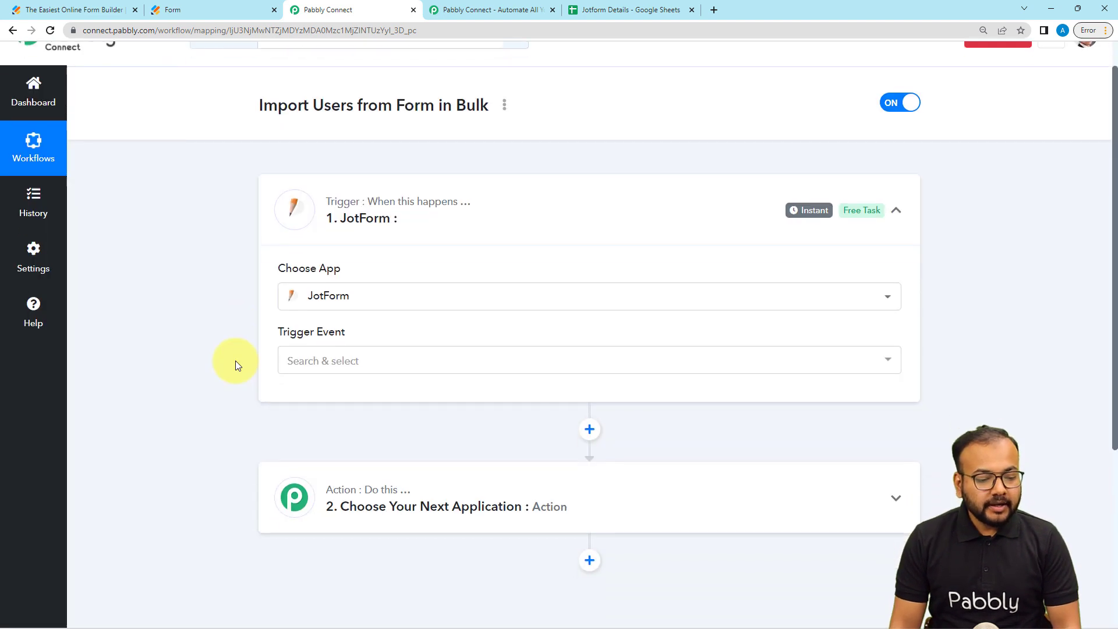
{"action": "left_click", "coordinate": [337, 337]}
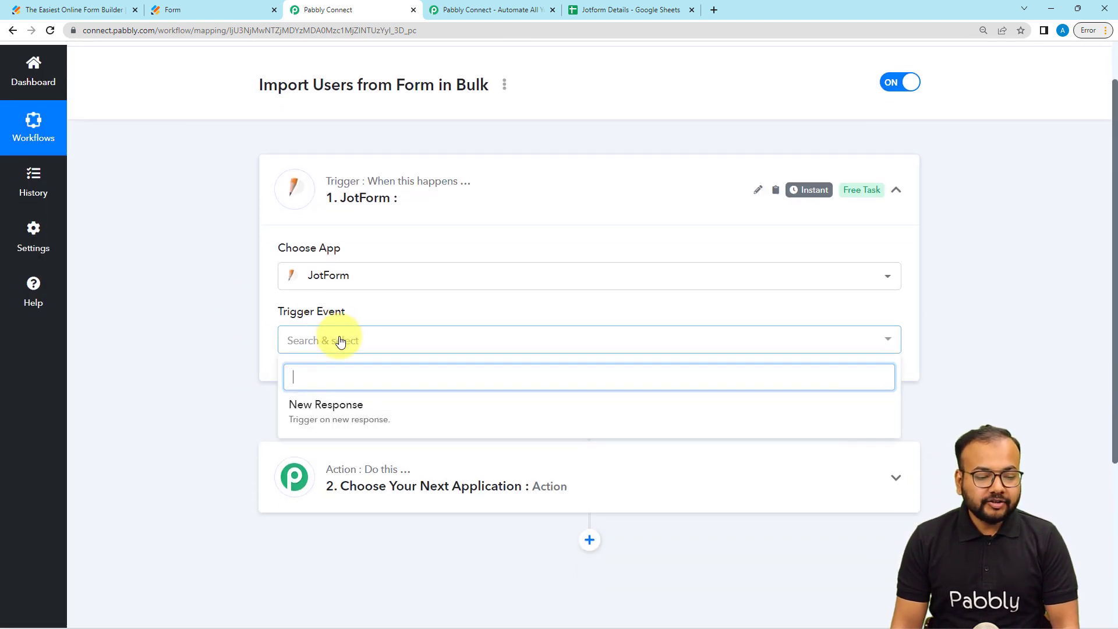
{"action": "left_click", "coordinate": [308, 421]}
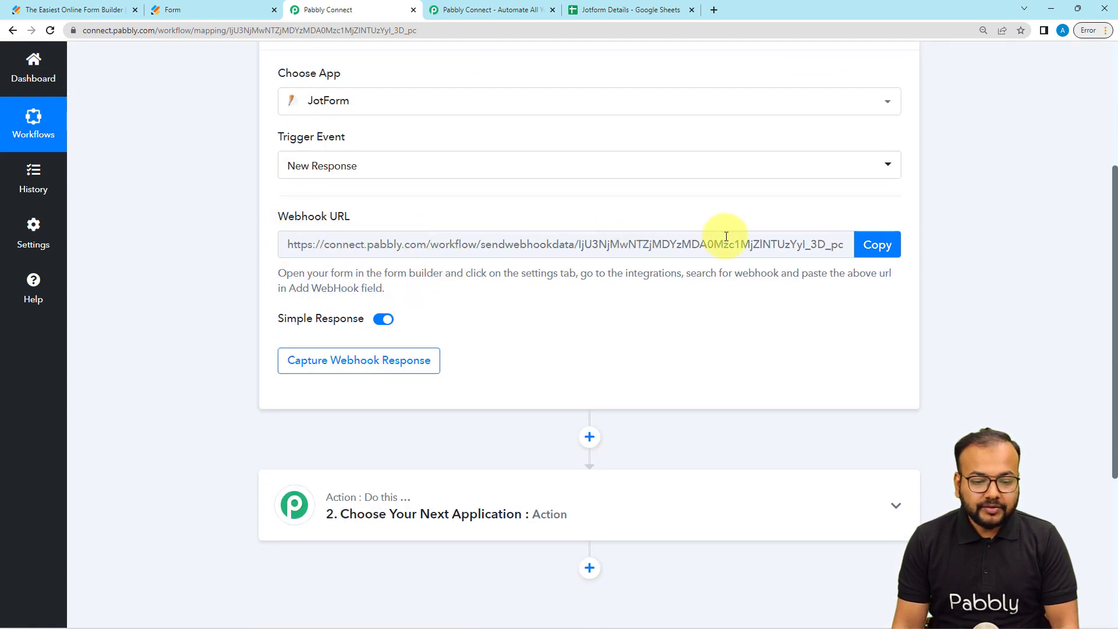
{"action": "scroll", "coordinate": [846, 238], "scroll_direction": "down", "scroll_amount": 1}
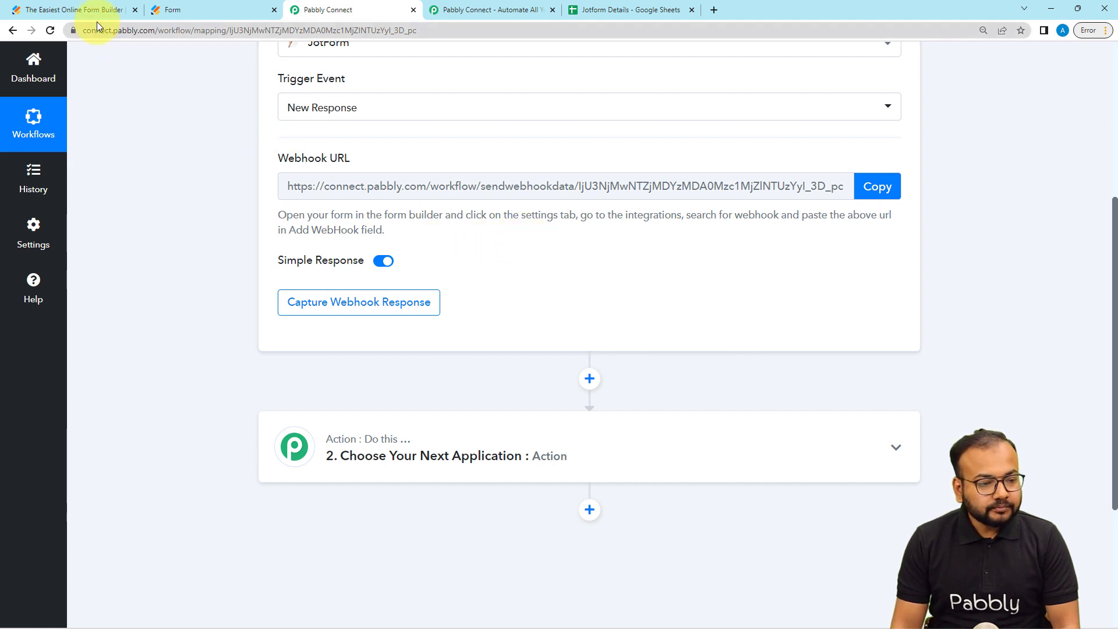
- In the Jotform builder, show the Widgets list of form elements and select the Add Contact field
{"action": "left_click", "coordinate": [106, 10]}
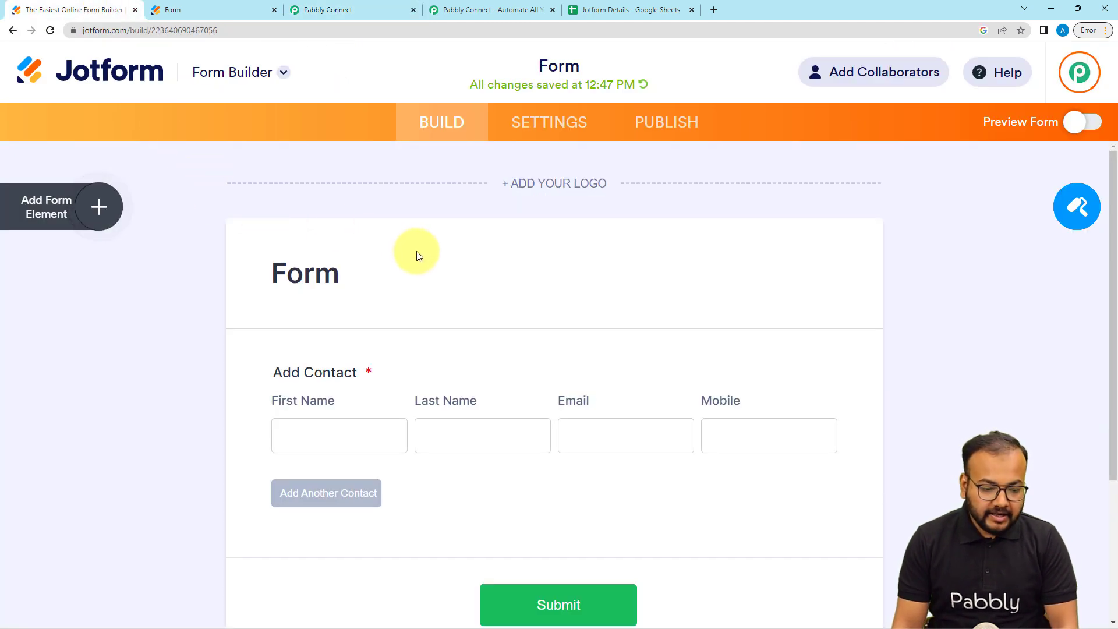
{"action": "scroll", "coordinate": [416, 253], "scroll_direction": "down", "scroll_amount": 4}
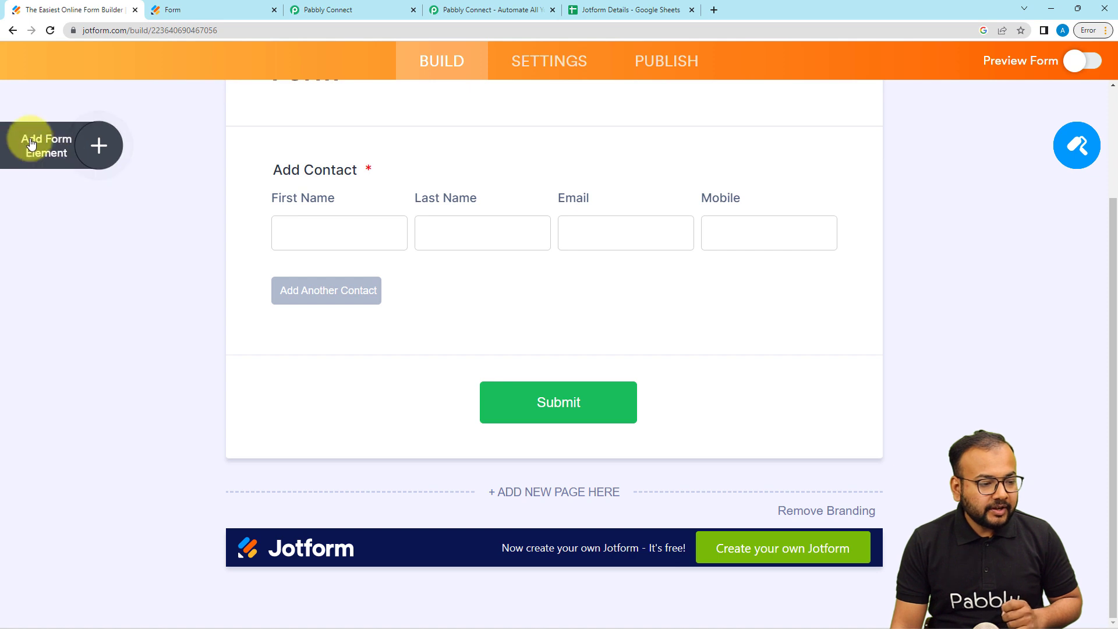
{"action": "left_click", "coordinate": [43, 152]}
{"action": "left_click", "coordinate": [224, 147]}
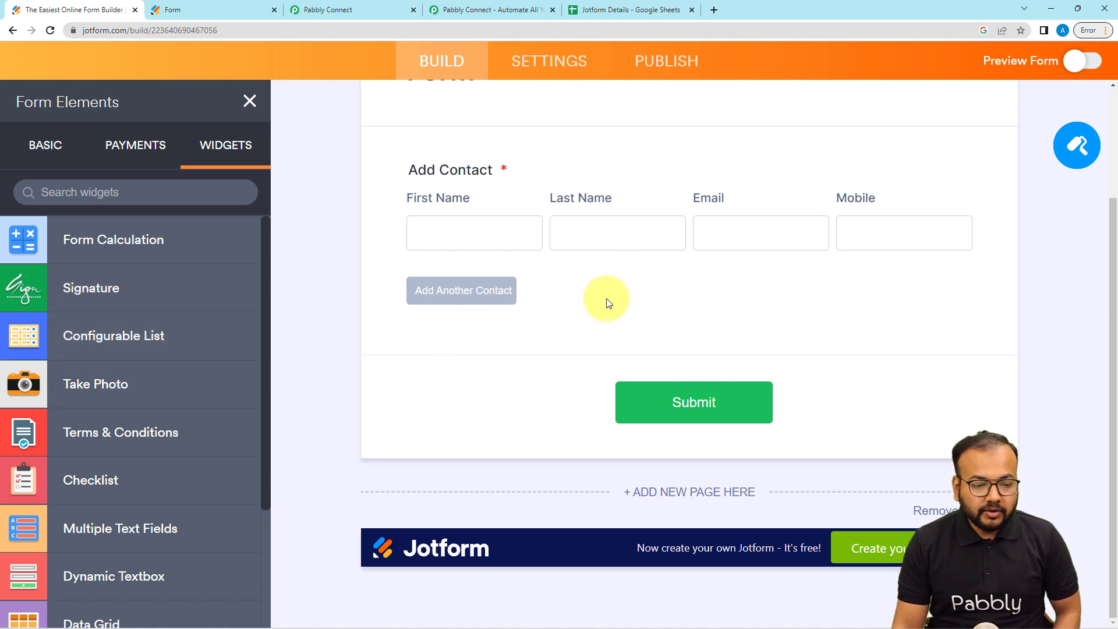
{"action": "left_click", "coordinate": [641, 297]}
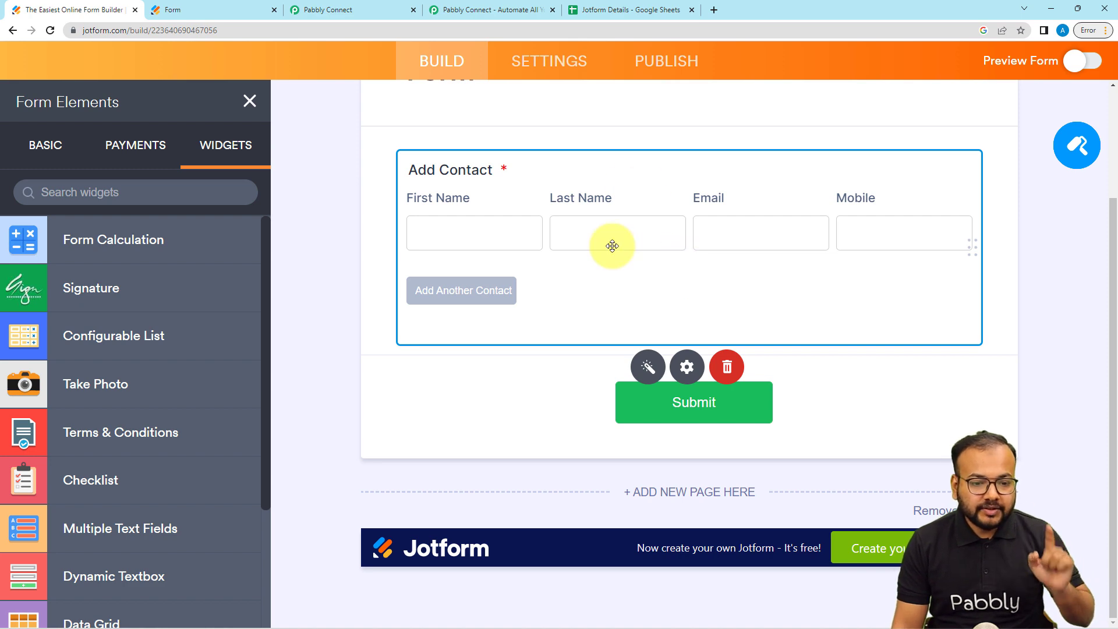
{"action": "scroll", "coordinate": [606, 242], "scroll_direction": "up", "scroll_amount": 2}
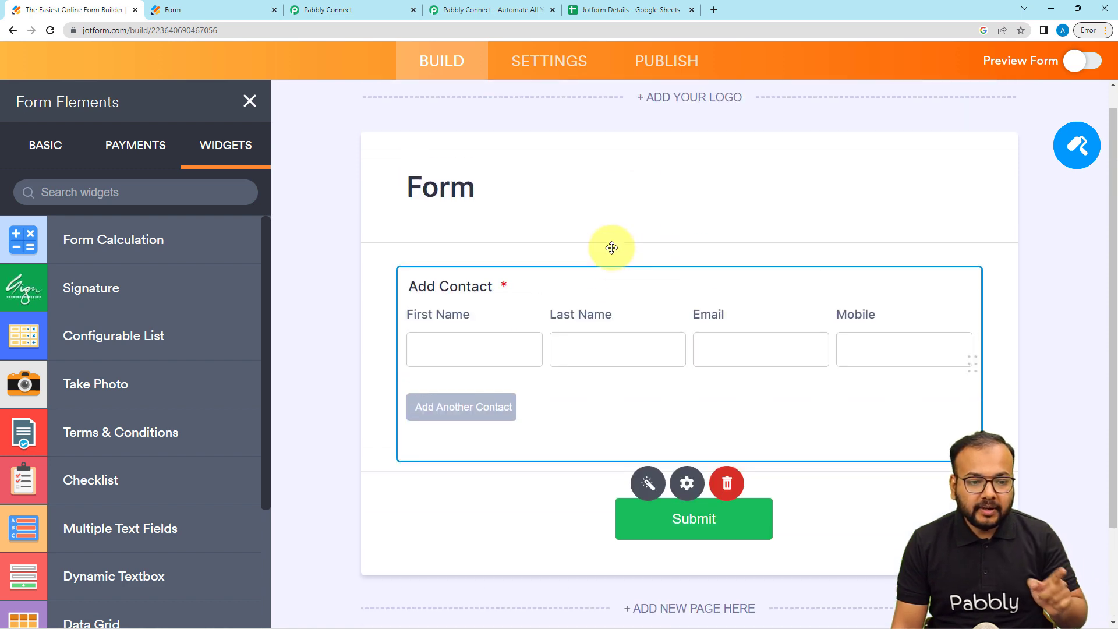
- In the form's settings, remove the existing WebHooks integration
{"action": "left_click", "coordinate": [563, 69]}
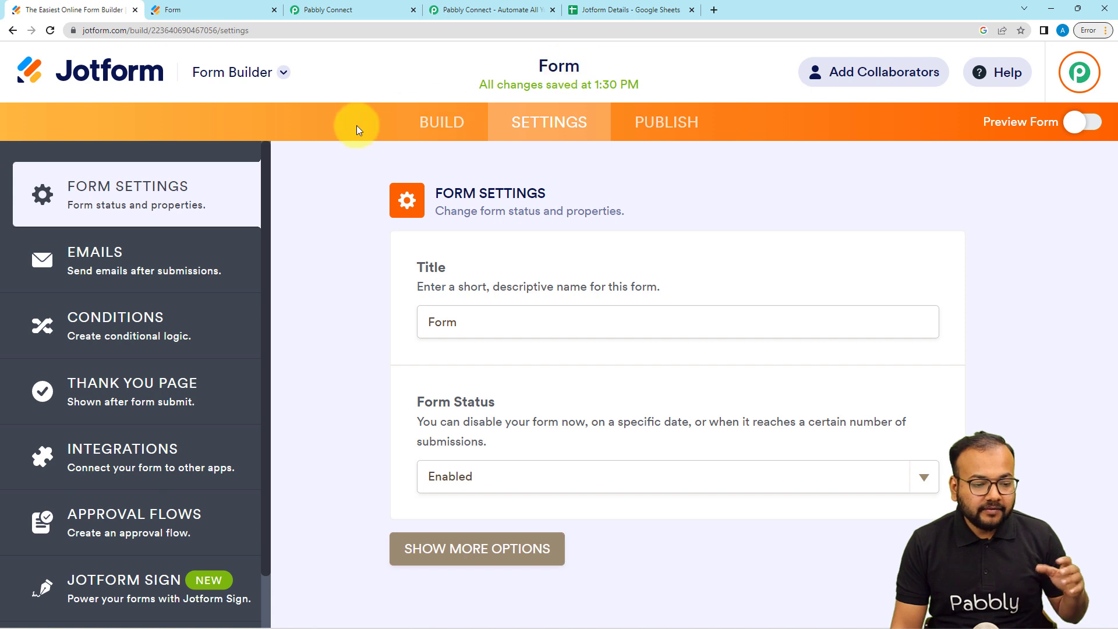
{"action": "scroll", "coordinate": [102, 328], "scroll_direction": "down", "scroll_amount": 1}
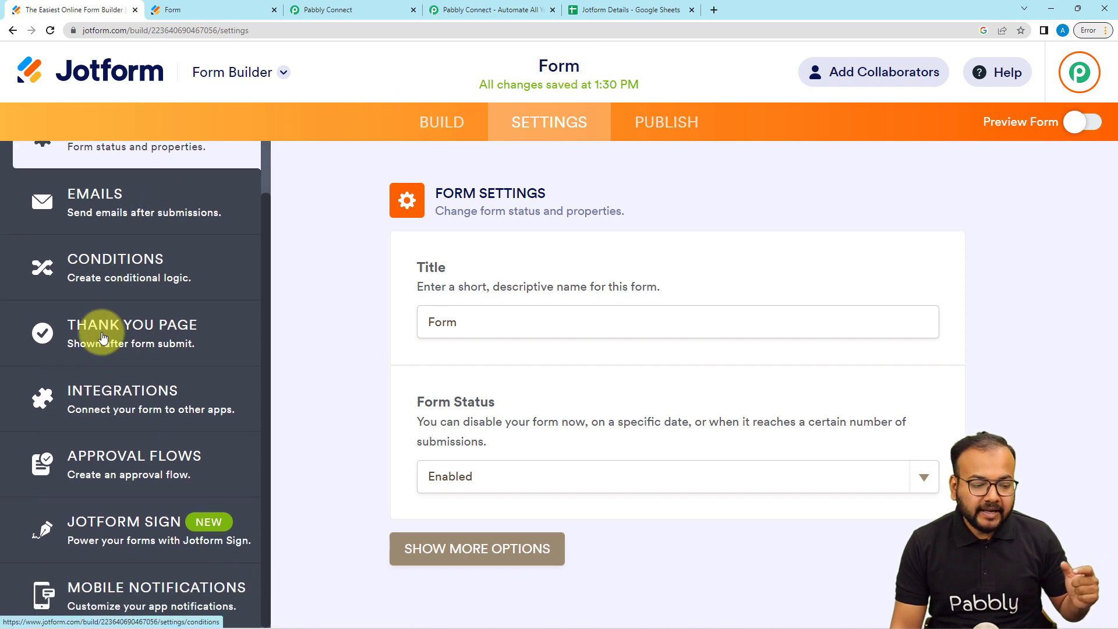
{"action": "left_click", "coordinate": [134, 404]}
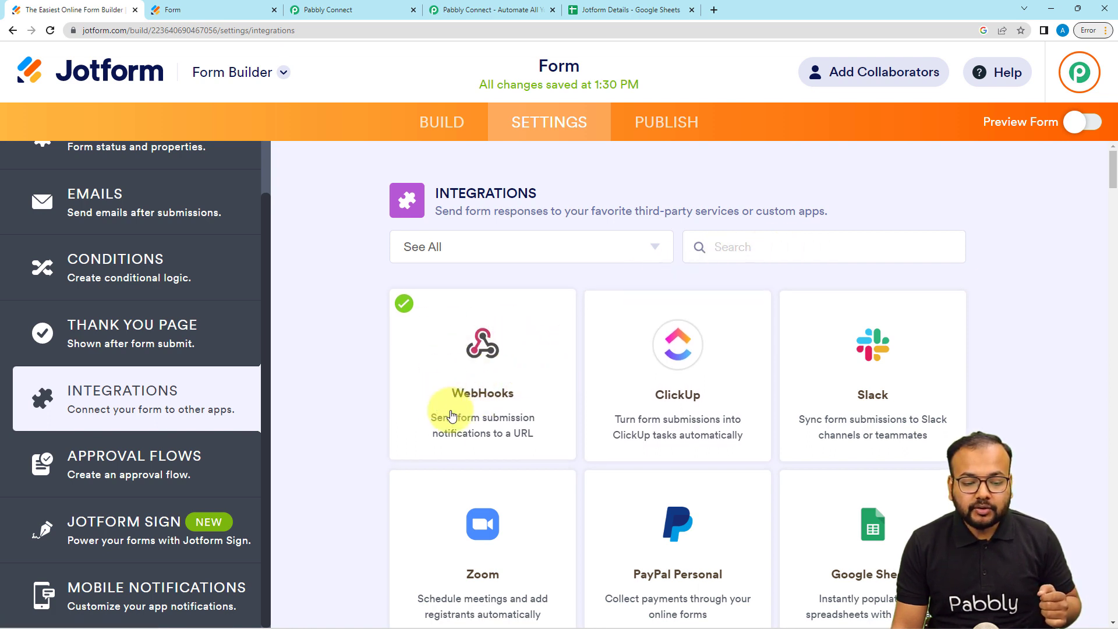
{"action": "left_click", "coordinate": [485, 417]}
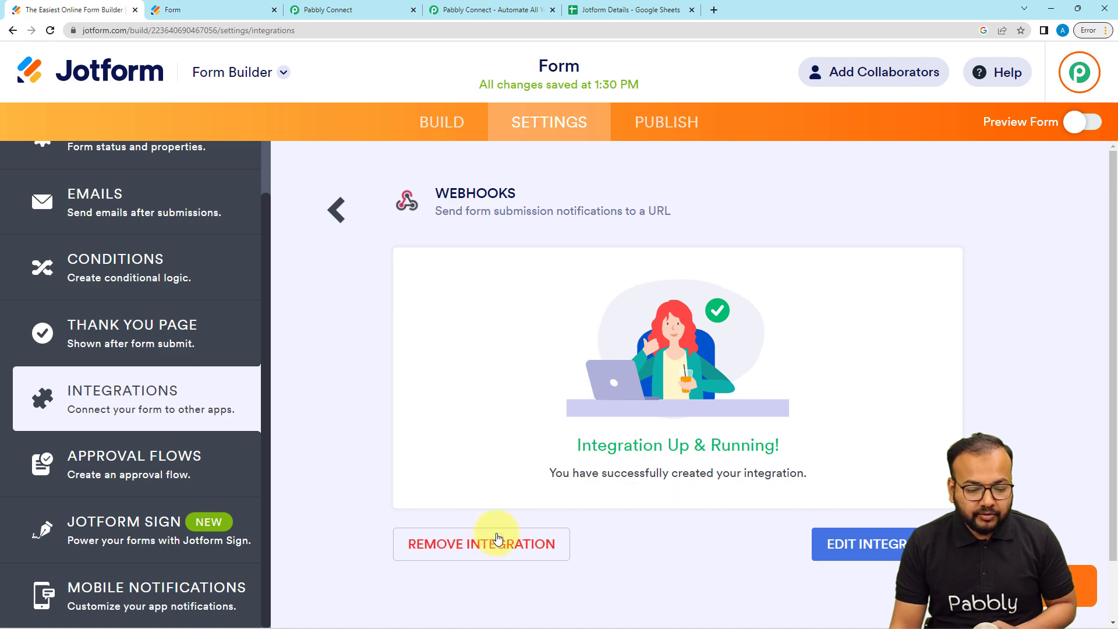
{"action": "left_click", "coordinate": [480, 548]}
{"action": "left_click", "coordinate": [675, 414]}
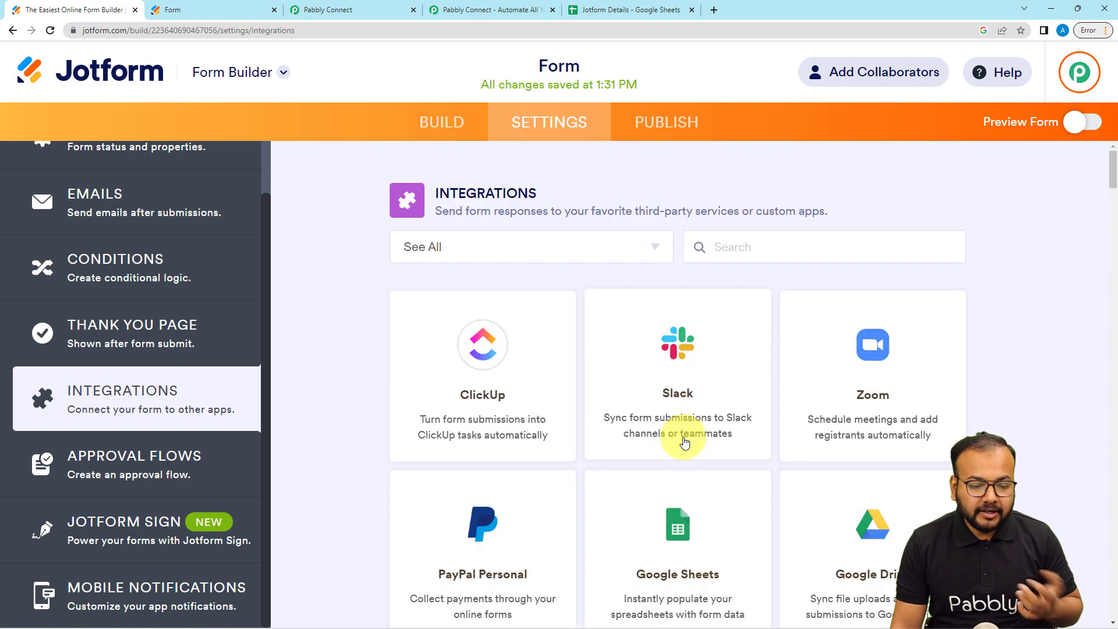
- Start a new WebHooks integration and clear the default webhook address
{"action": "left_click", "coordinate": [740, 250]}
{"action": "type", "text": "we"}
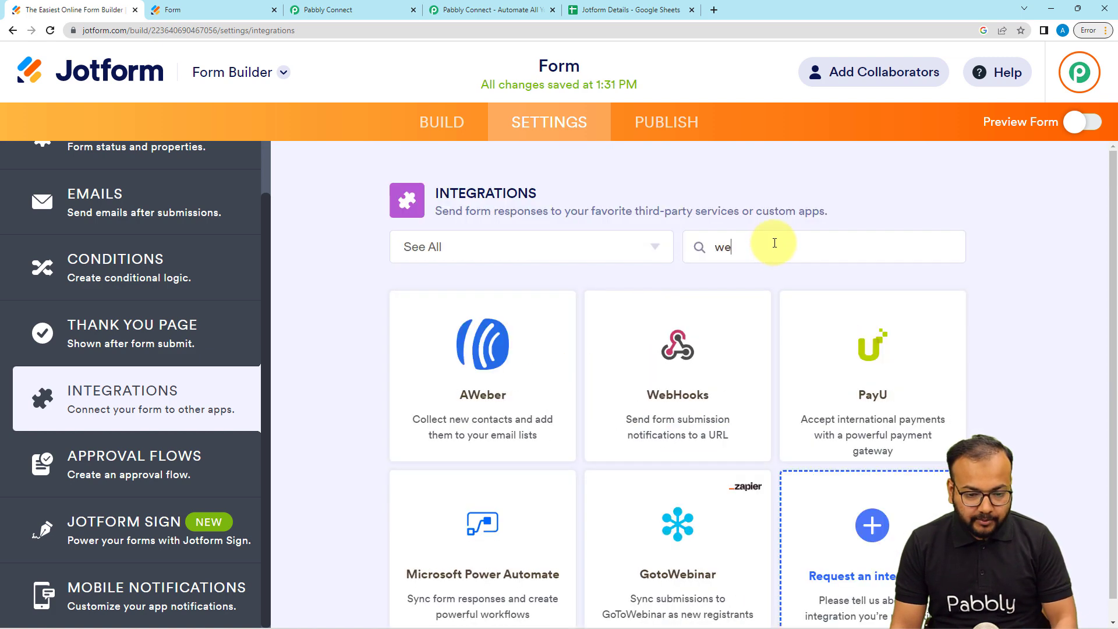
{"action": "left_click", "coordinate": [717, 378]}
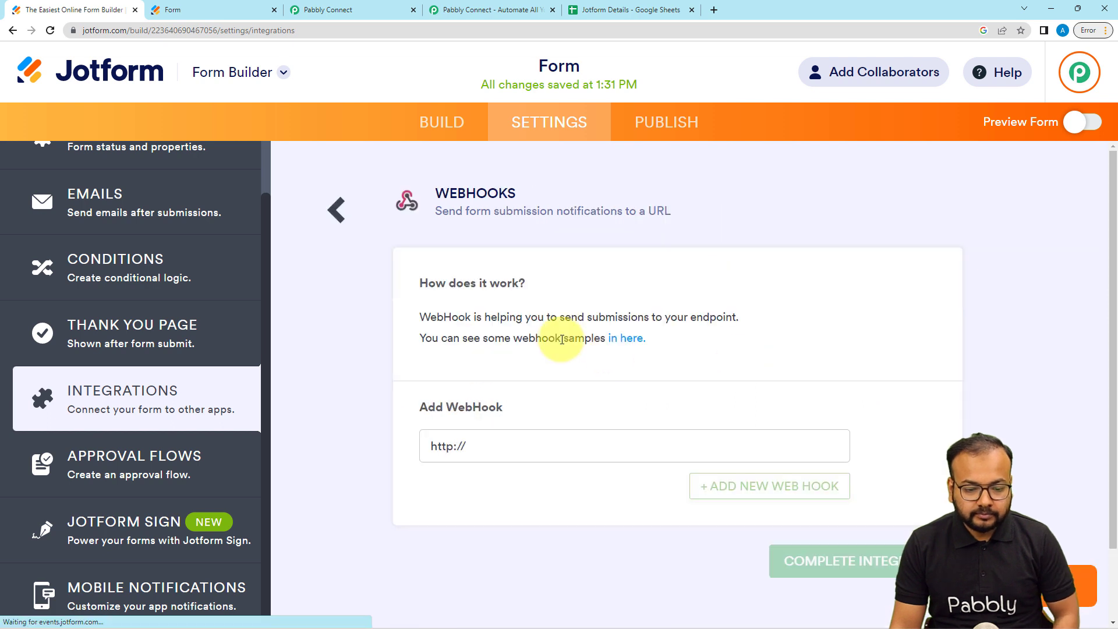
{"action": "left_click", "coordinate": [499, 450]}
{"action": "key", "text": "BackSpace"}
{"action": "key", "text": "BackSpace"}
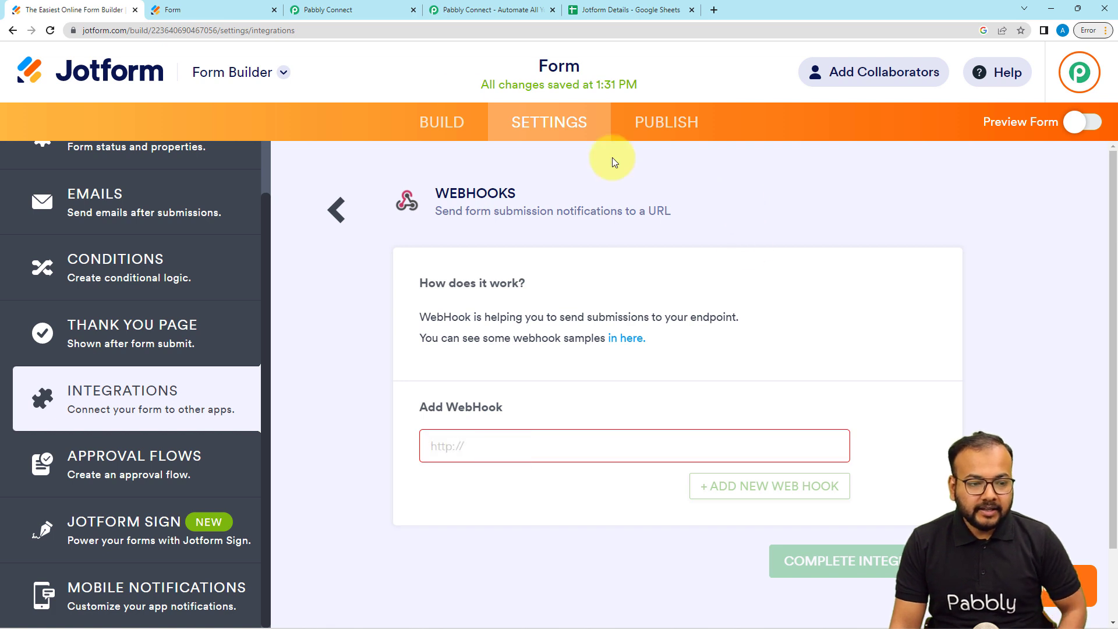
- Paste the copied Pabbly webhook URL into the webhook field and complete the integration
{"action": "left_click", "coordinate": [315, 10]}
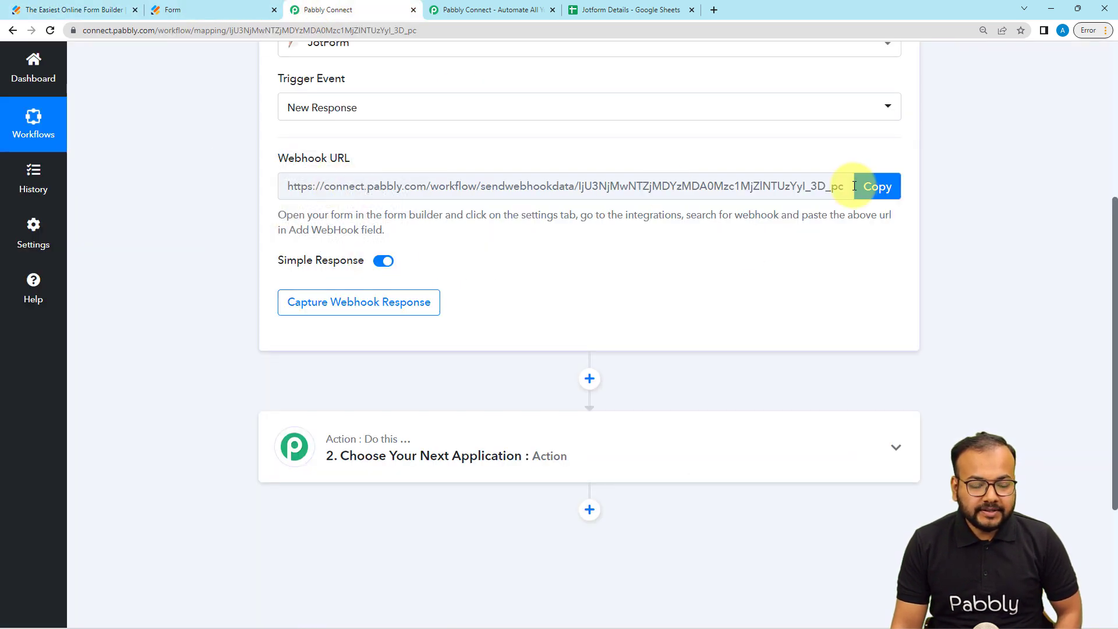
{"action": "left_click", "coordinate": [879, 194]}
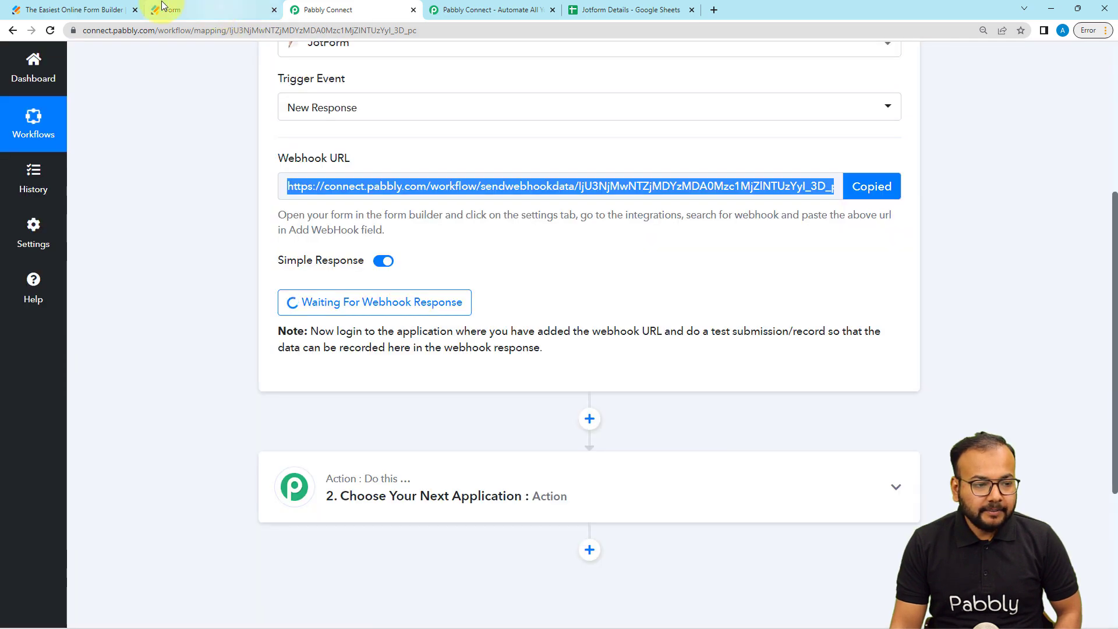
{"action": "left_click", "coordinate": [115, 10]}
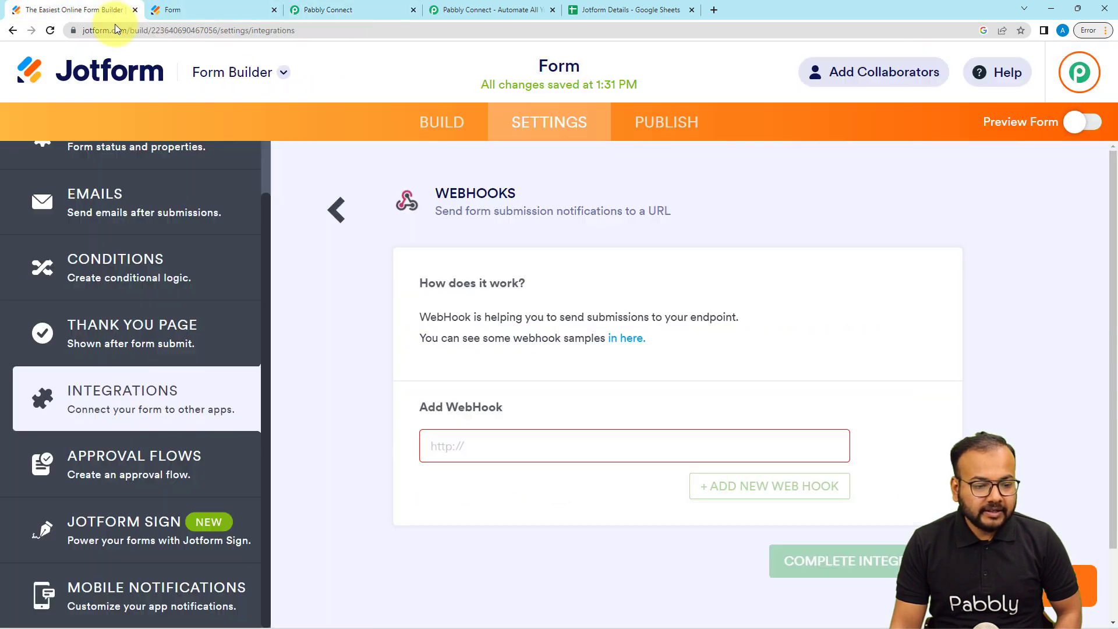
{"action": "right_click", "coordinate": [469, 447]}
{"action": "left_click", "coordinate": [487, 370]}
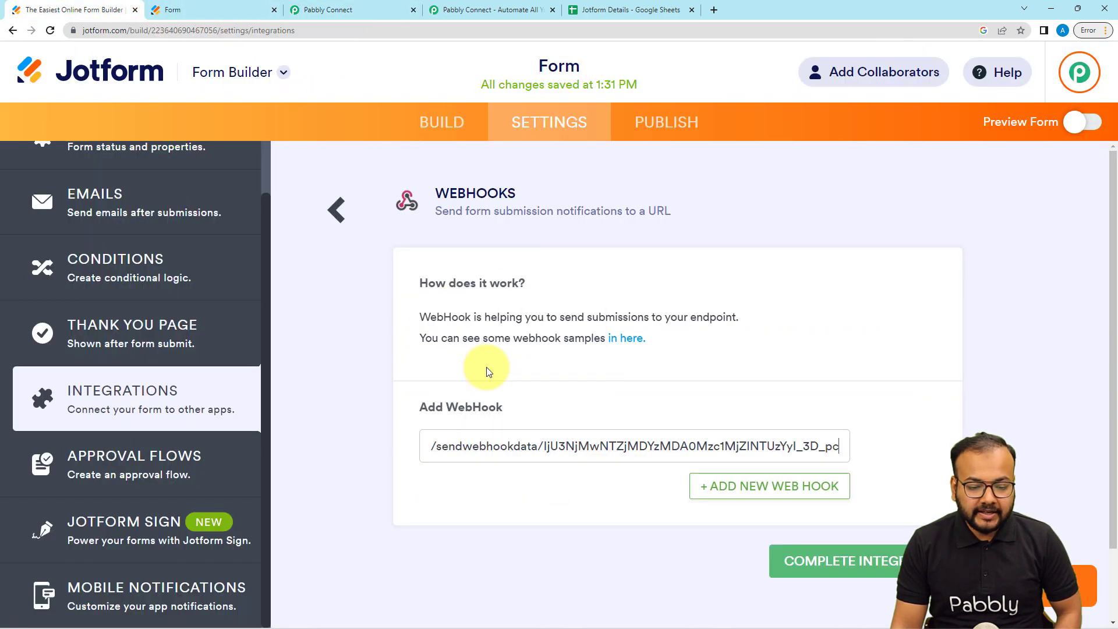
{"action": "left_click", "coordinate": [805, 576]}
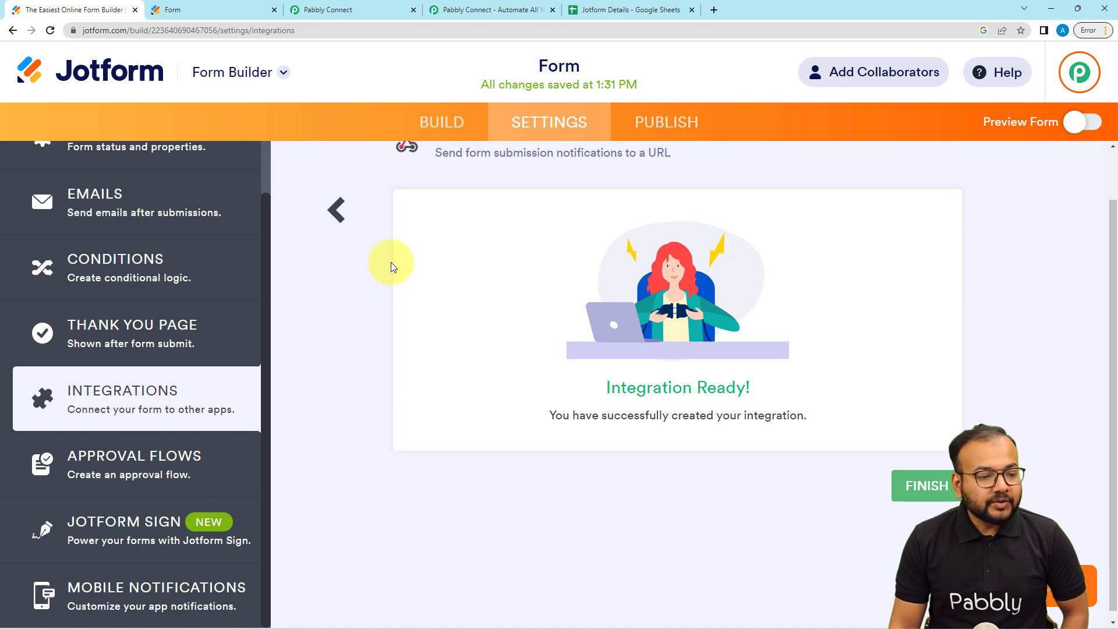
{"action": "left_click", "coordinate": [327, 10]}
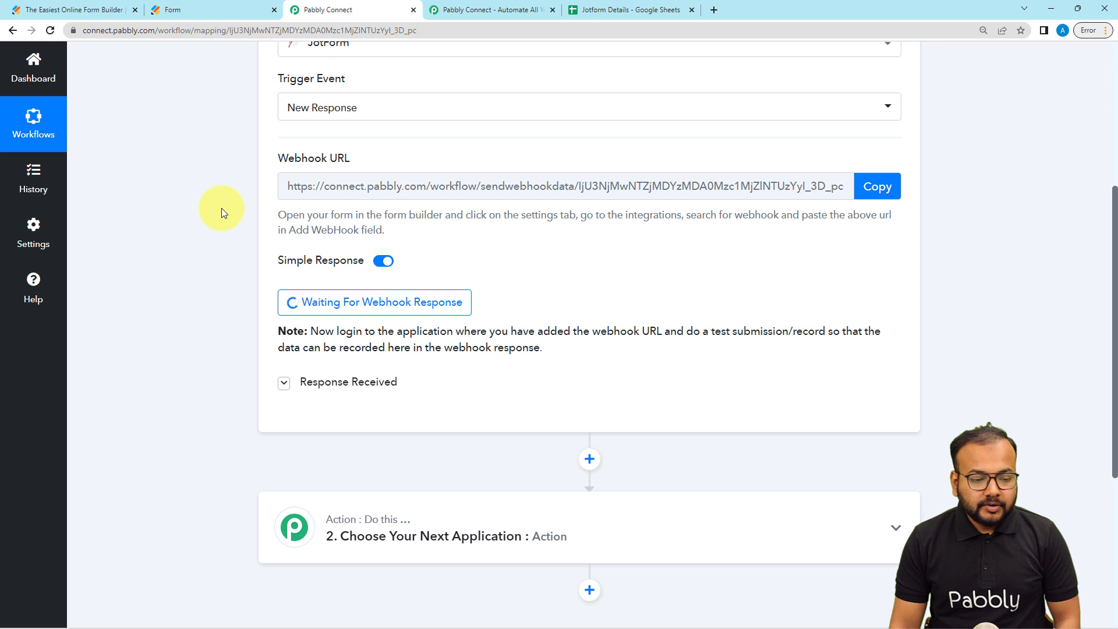
- Switch off Simple Response on the JotForm New Response trigger
{"action": "scroll", "coordinate": [221, 208], "scroll_direction": "down", "scroll_amount": 1}
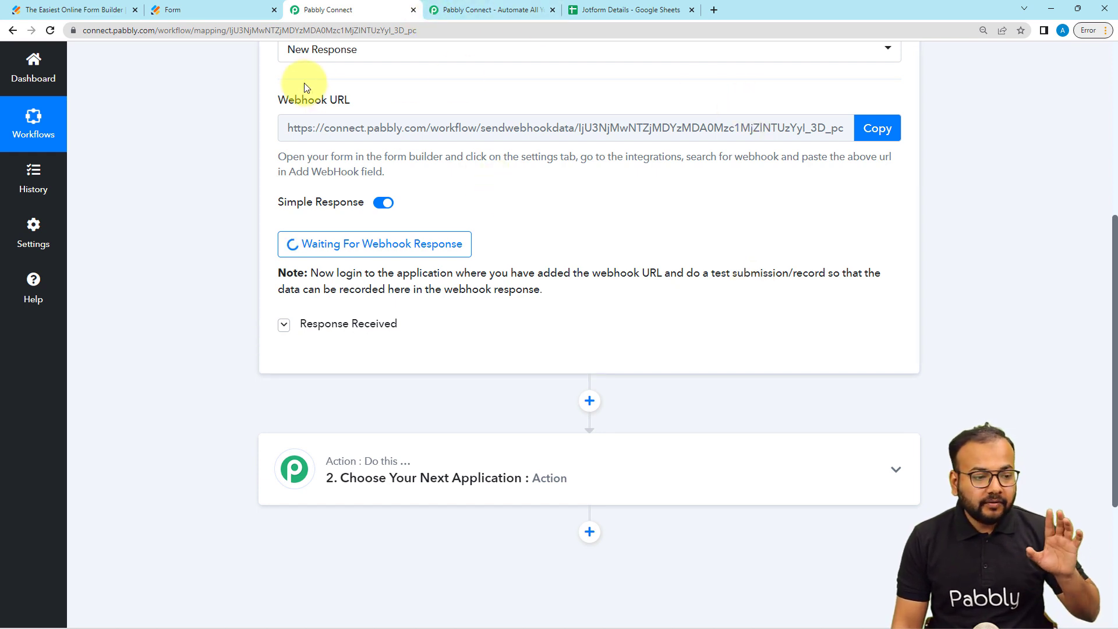
{"action": "left_click", "coordinate": [382, 203]}
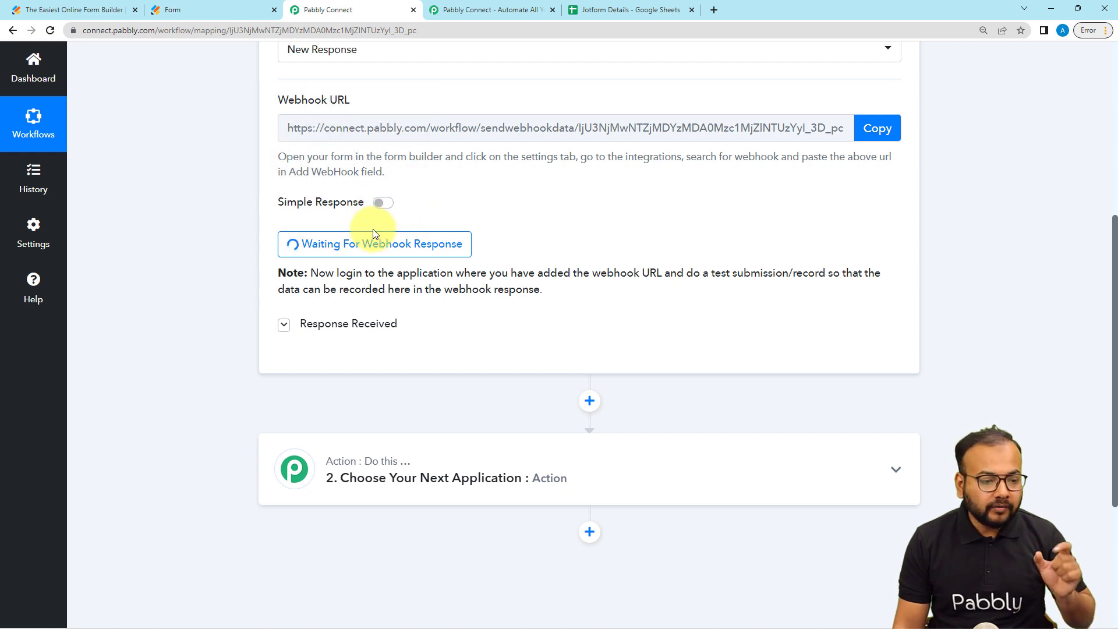
{"action": "left_click", "coordinate": [229, 12]}
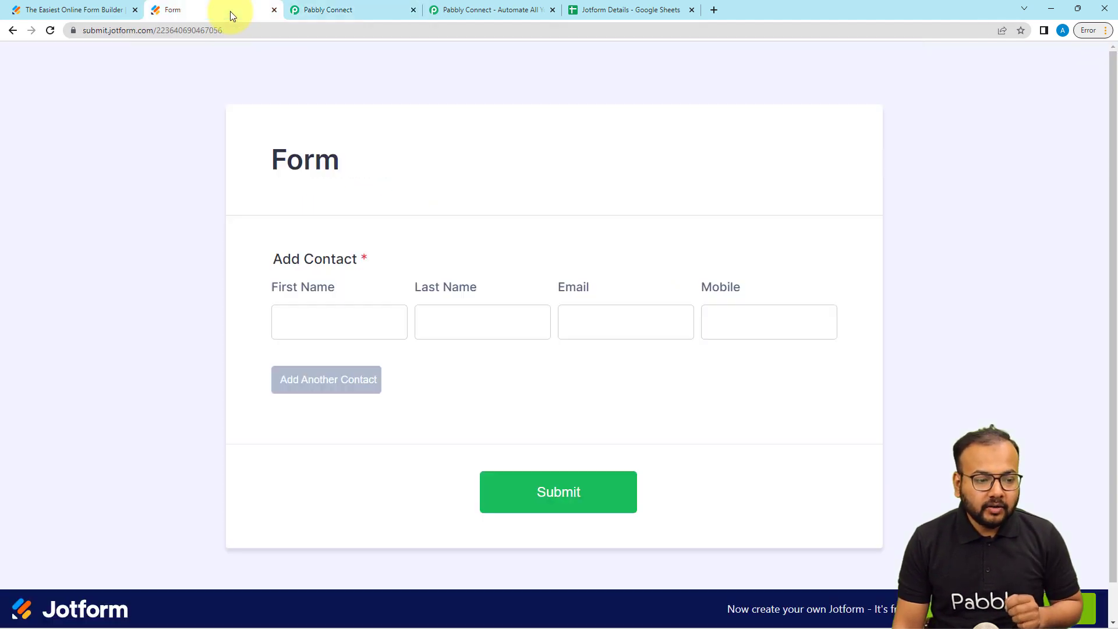
- Fill the first contact row with sample first name, last name, e-mail and mobile number
{"action": "left_click", "coordinate": [362, 319]}
{"action": "left_click", "coordinate": [396, 320]}
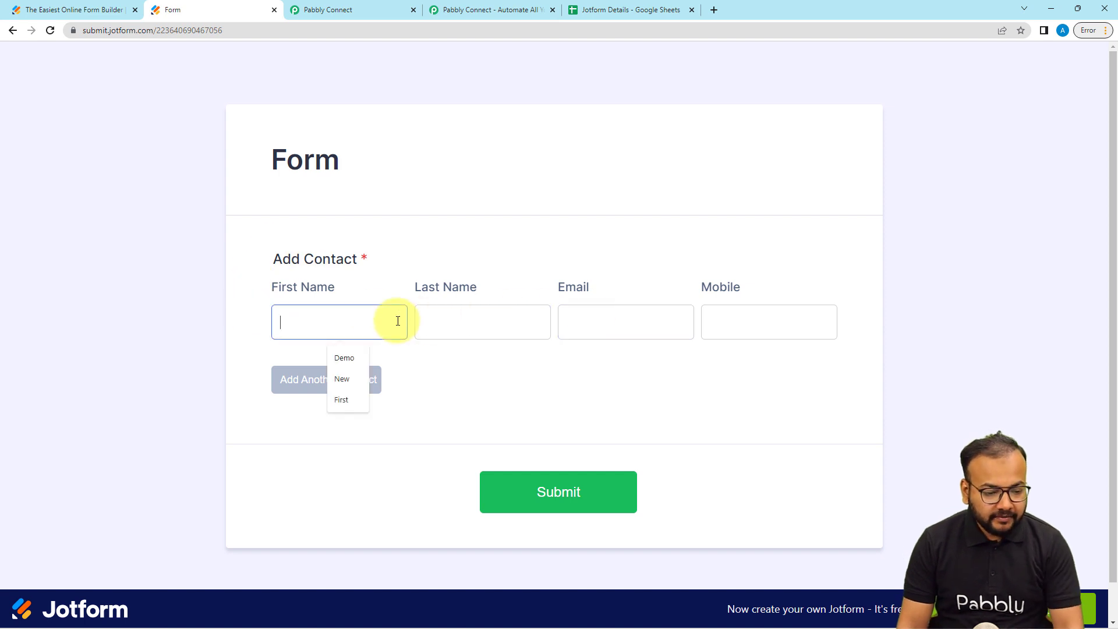
{"action": "type", "text": "Fir"}
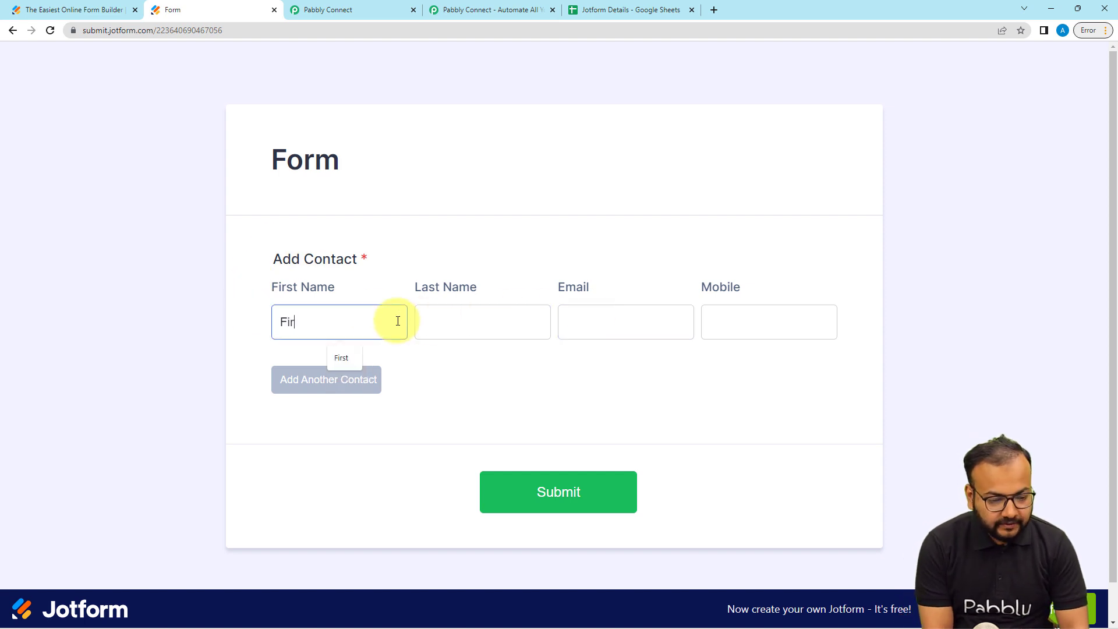
{"action": "type", "text": "st"}
{"action": "left_click", "coordinate": [454, 327]}
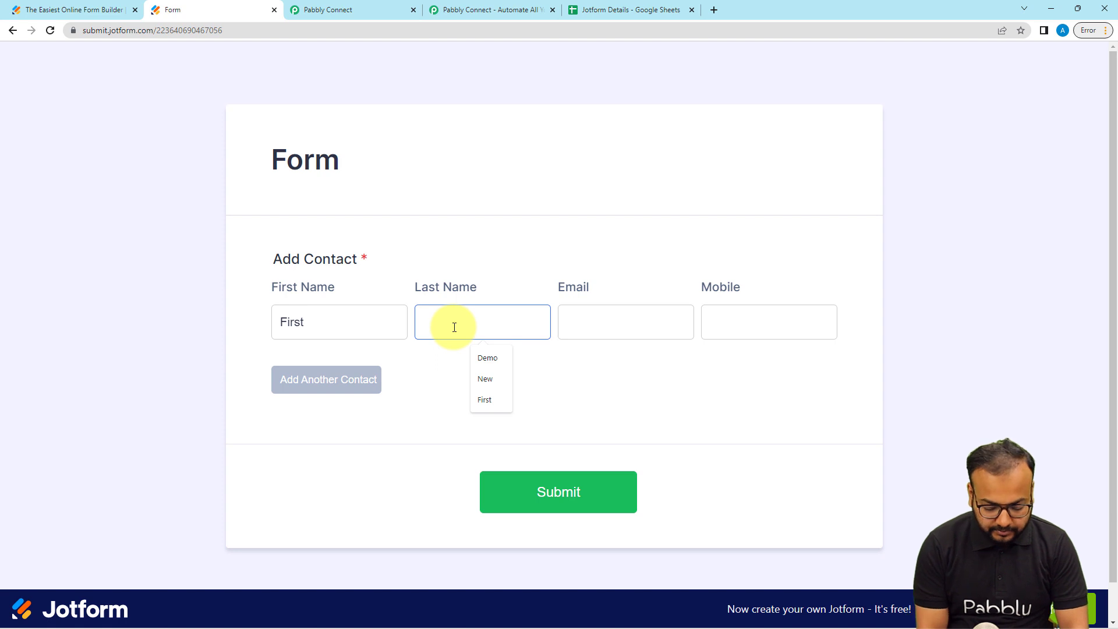
{"action": "type", "text": "person"}
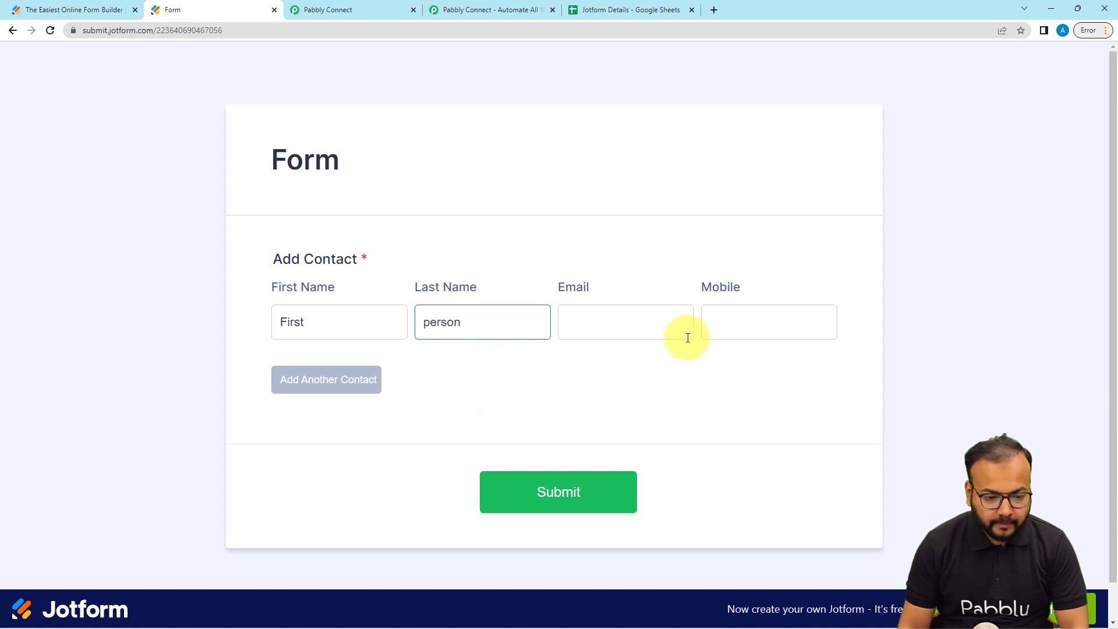
{"action": "left_click", "coordinate": [608, 313]}
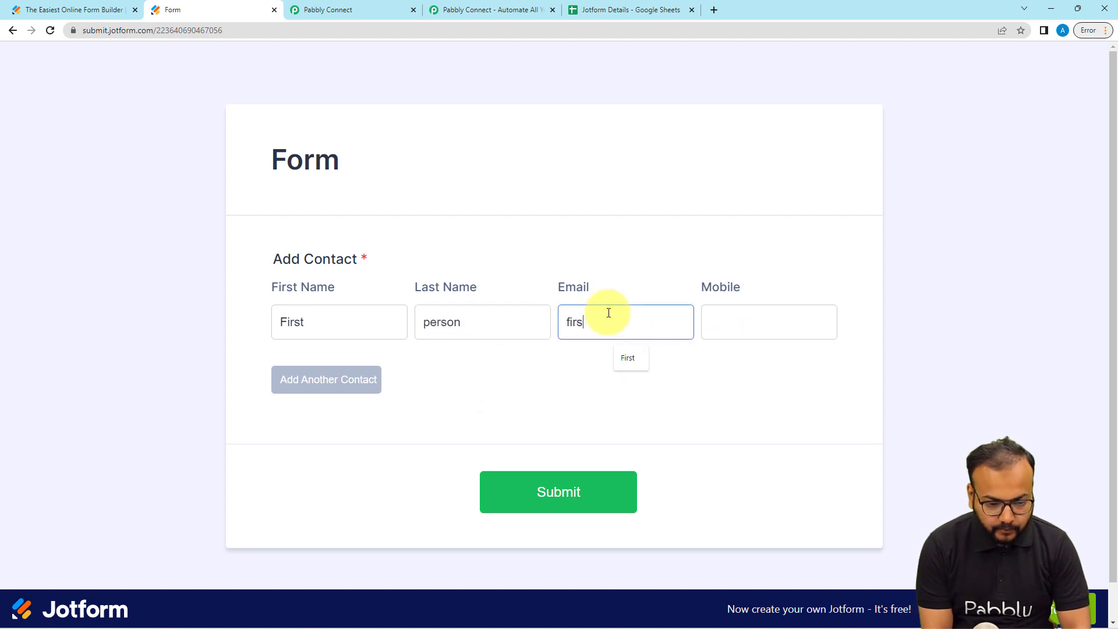
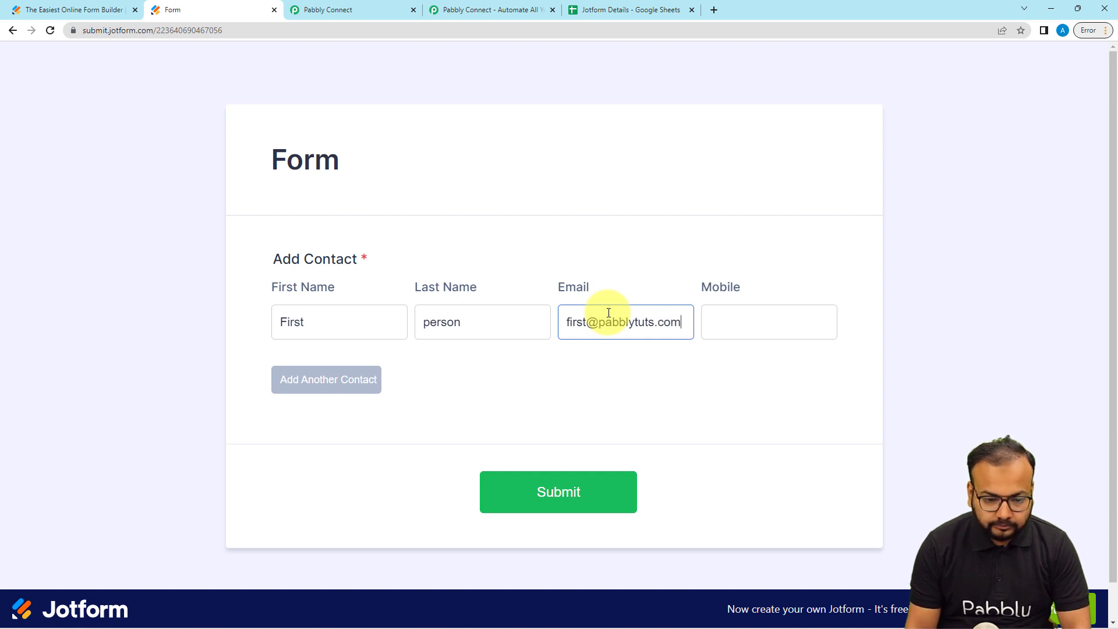
{"action": "left_click", "coordinate": [776, 323]}
{"action": "type", "text": "91"}
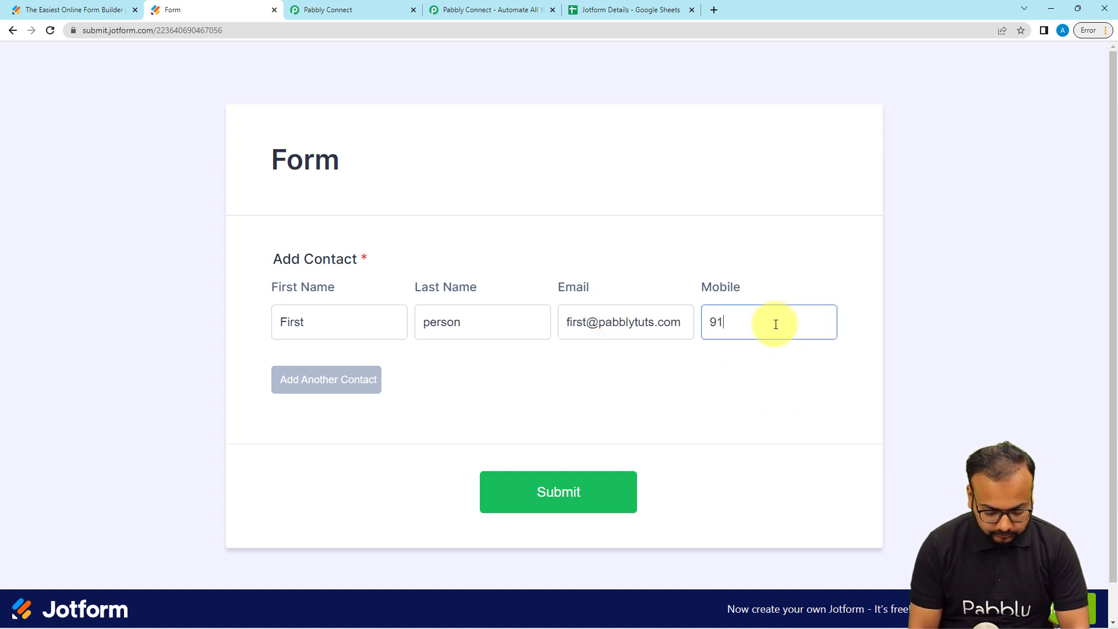
{"action": "type", "text": "XXXXXXXX"}
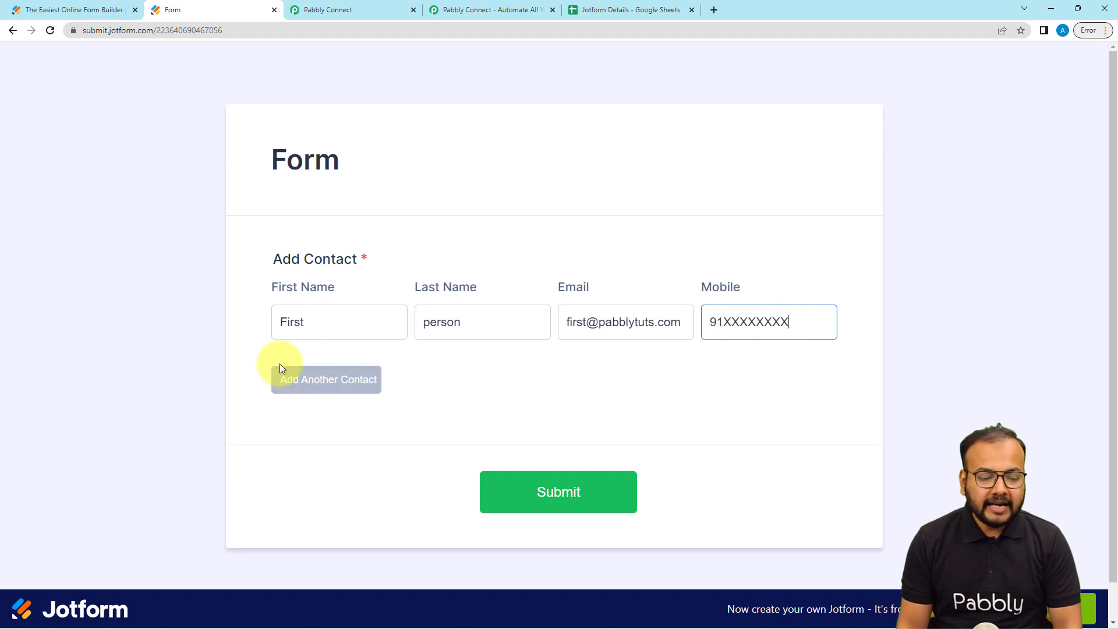
- Add a second contact row and start entering its first name
{"action": "left_click", "coordinate": [322, 388]}
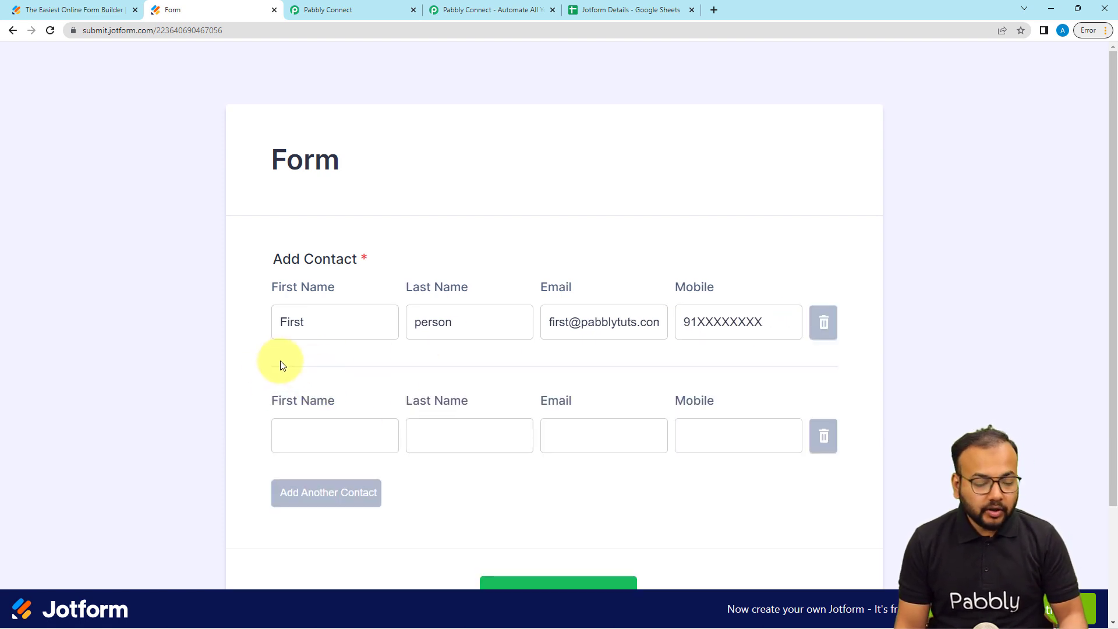
{"action": "left_click", "coordinate": [314, 440]}
{"action": "type", "text": "Sec"}
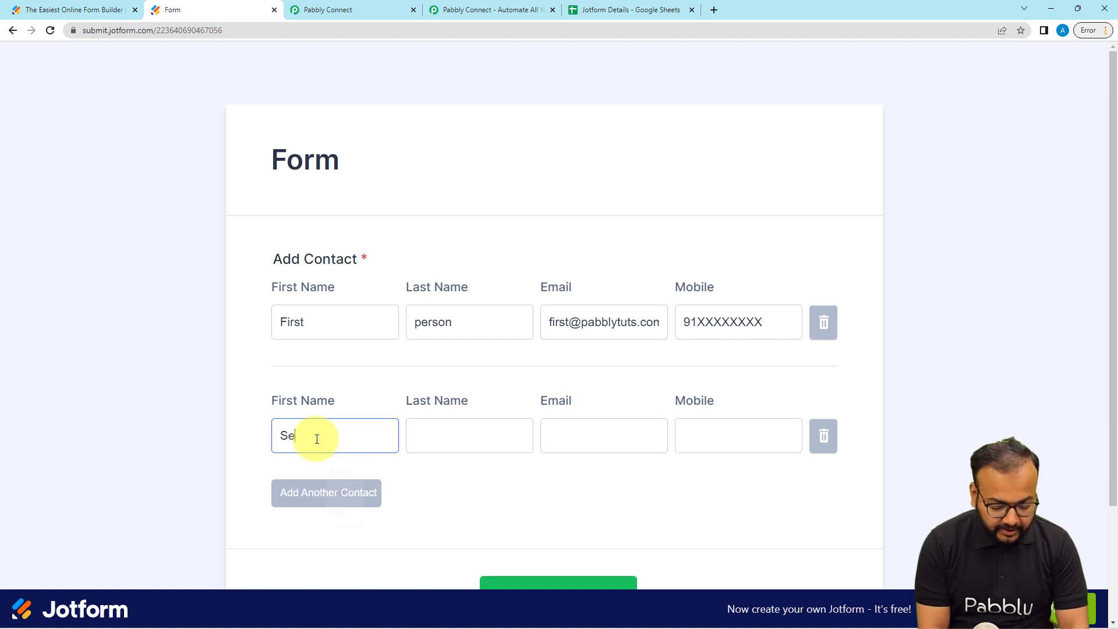
{"action": "type", "text": "ond"}
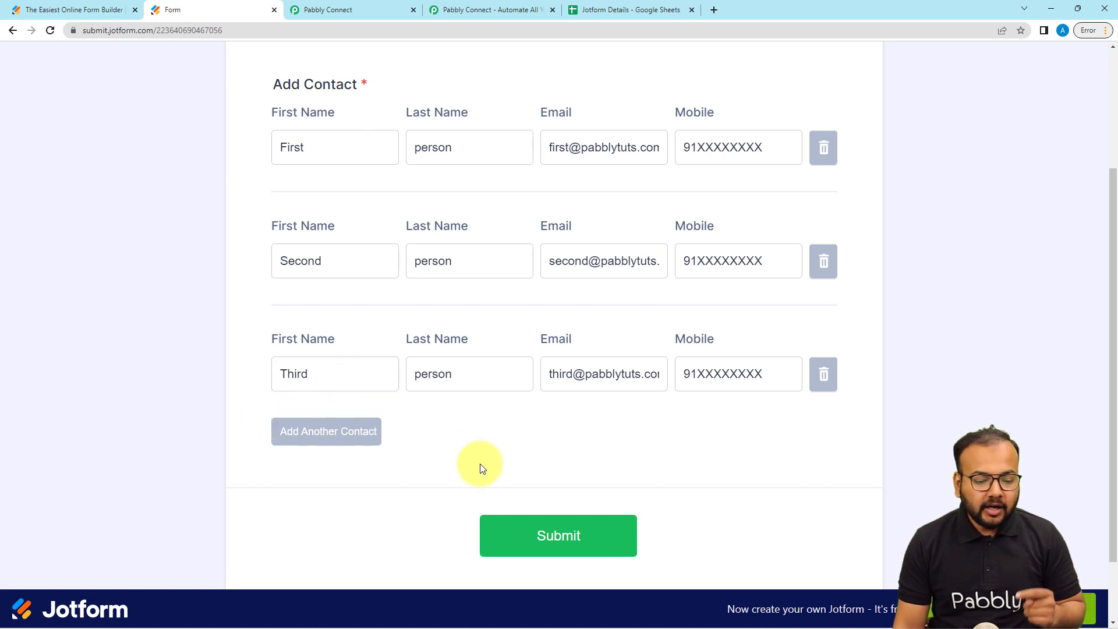
- Submit the form and view the captured response in Pabbly Connect
{"action": "left_click", "coordinate": [526, 535]}
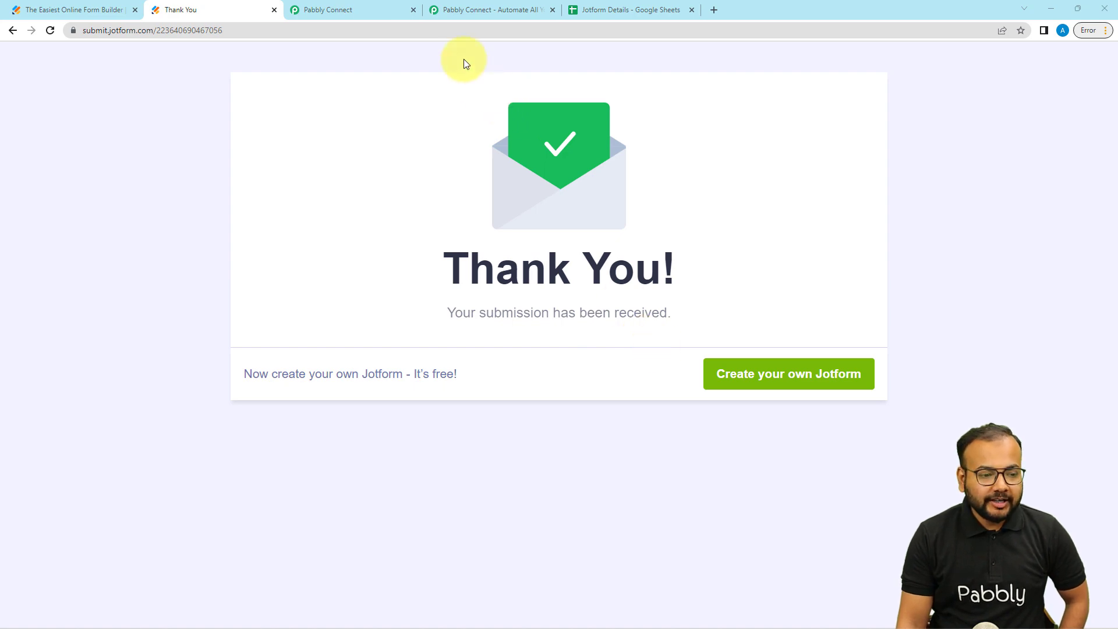
{"action": "left_click", "coordinate": [349, 10]}
{"action": "scroll", "coordinate": [354, 242], "scroll_direction": "up", "scroll_amount": 1}
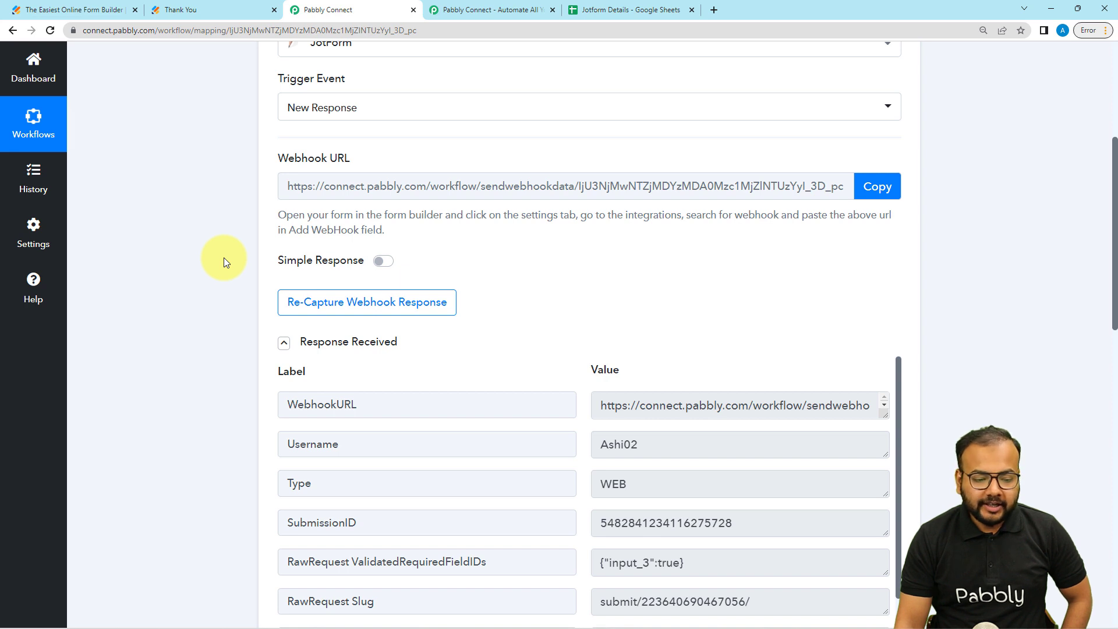
- Scroll through the response, enlarging the RawRequest Q3 TypeA value to read all three contacts
{"action": "scroll", "coordinate": [224, 257], "scroll_direction": "down", "scroll_amount": 4}
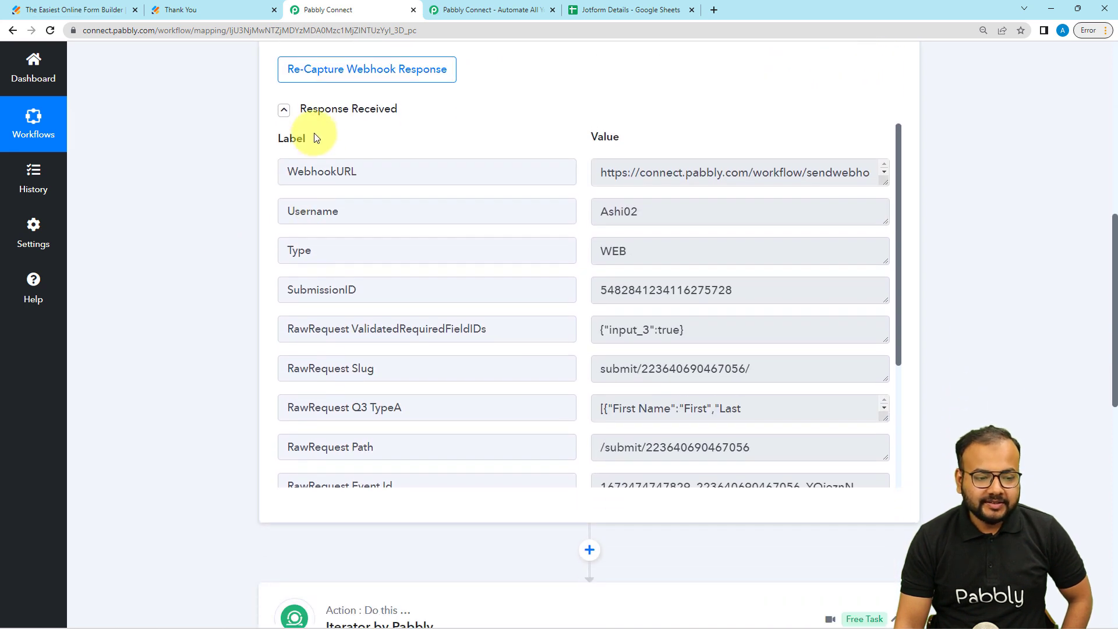
{"action": "scroll", "coordinate": [427, 262], "scroll_direction": "down", "scroll_amount": 1}
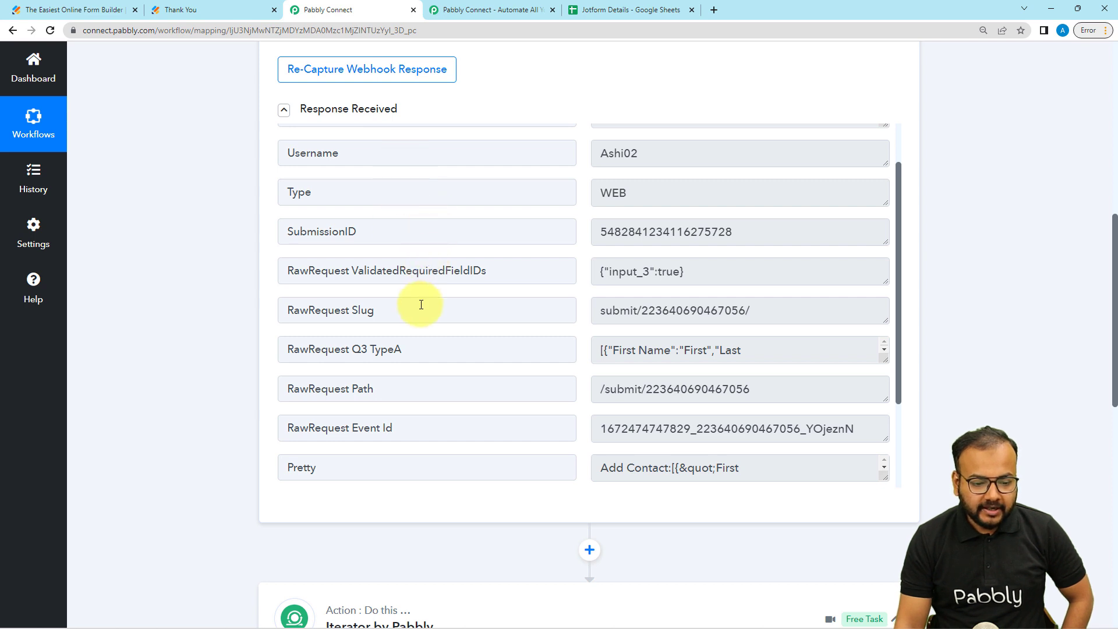
{"action": "scroll", "coordinate": [421, 304], "scroll_direction": "down", "scroll_amount": 1}
{"action": "scroll", "coordinate": [421, 304], "scroll_direction": "down", "scroll_amount": 1}
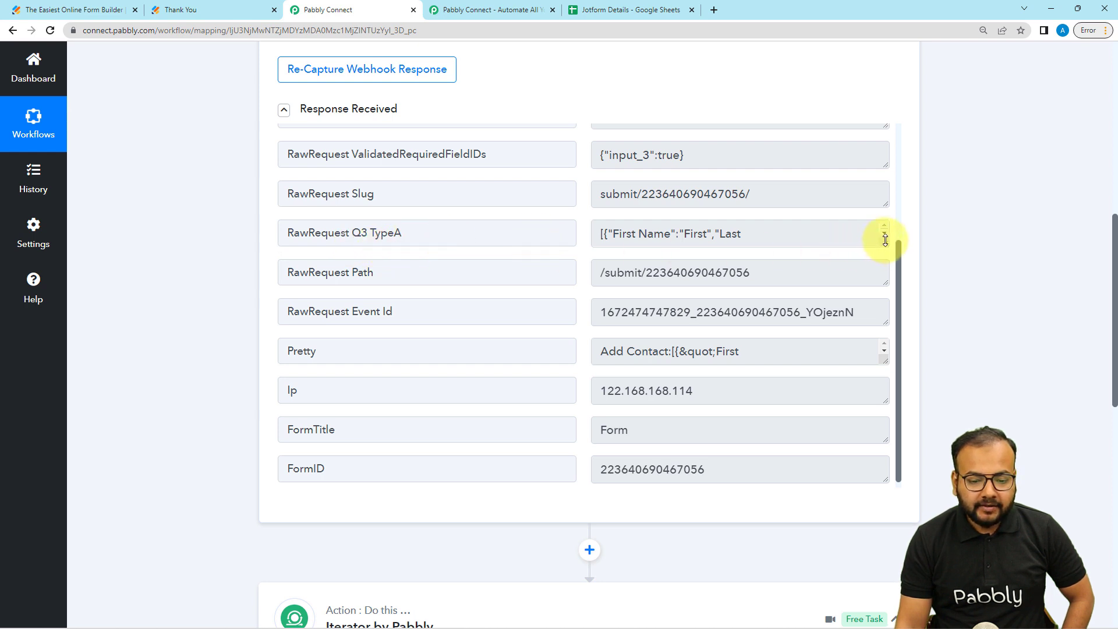
{"action": "left_click_drag", "start_coordinate": [885, 239], "coordinate": [891, 412]}
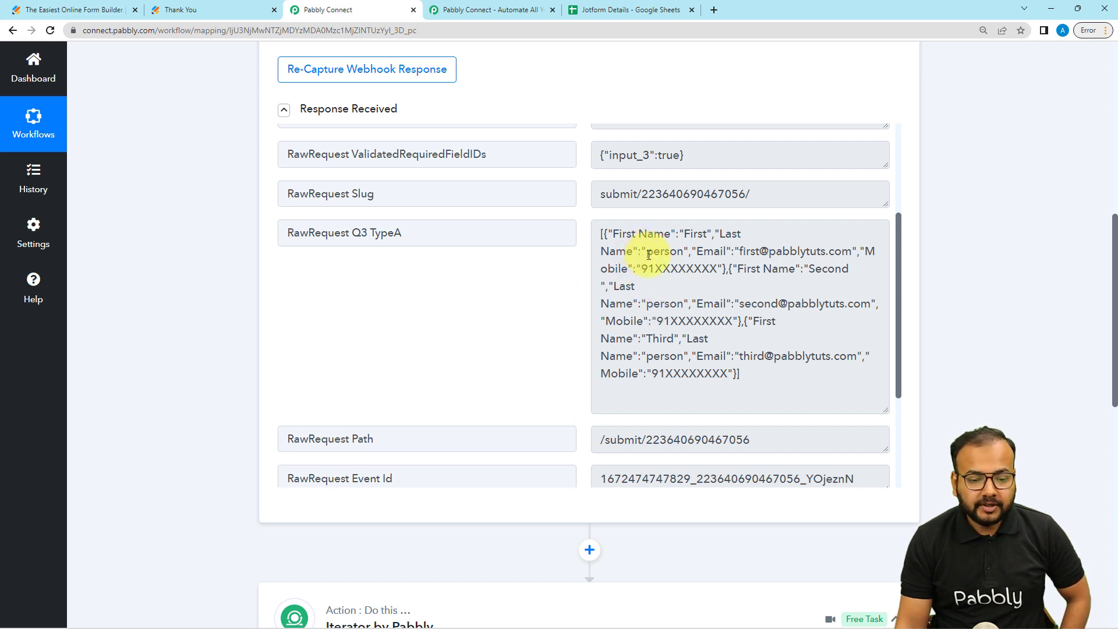
{"action": "scroll", "coordinate": [673, 308], "scroll_direction": "up", "scroll_amount": 1}
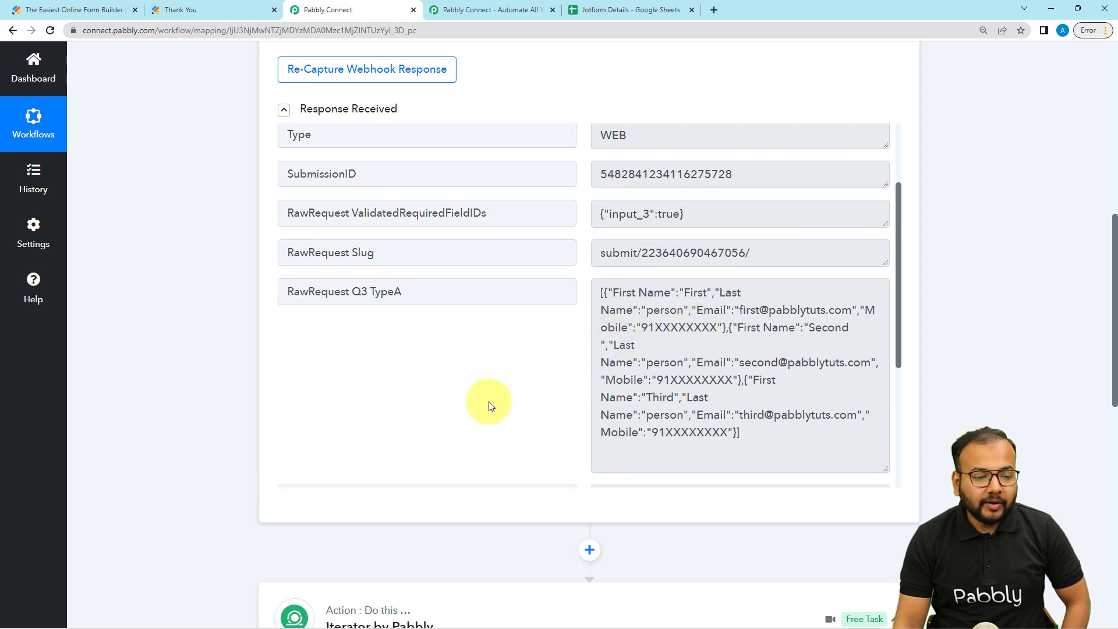
{"action": "scroll", "coordinate": [488, 401], "scroll_direction": "up", "scroll_amount": 6}
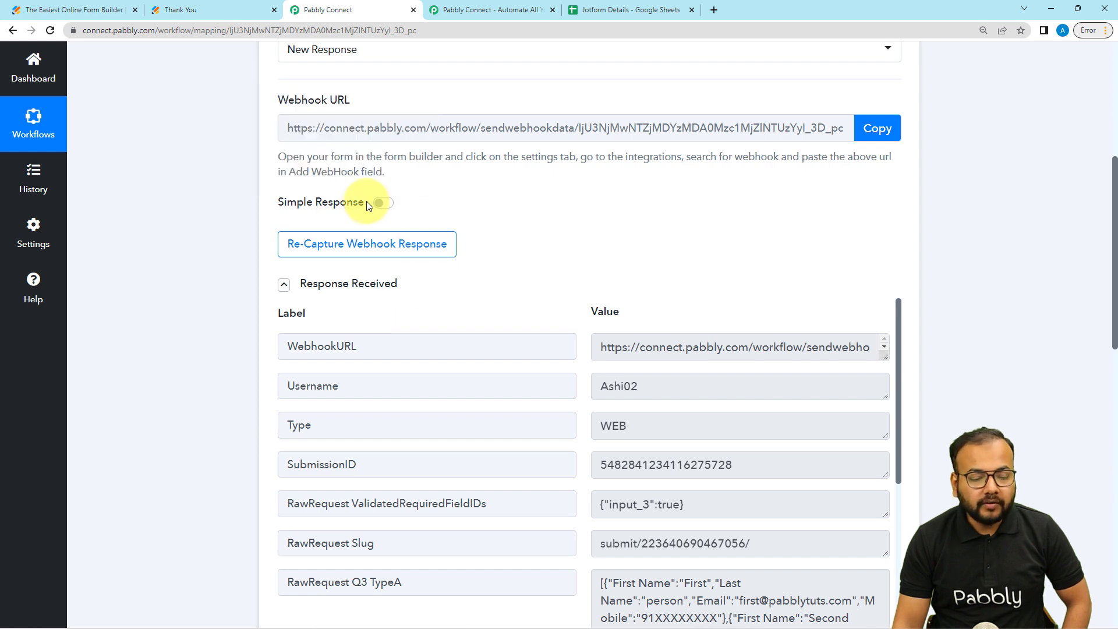
{"action": "scroll", "coordinate": [451, 244], "scroll_direction": "down", "scroll_amount": 2}
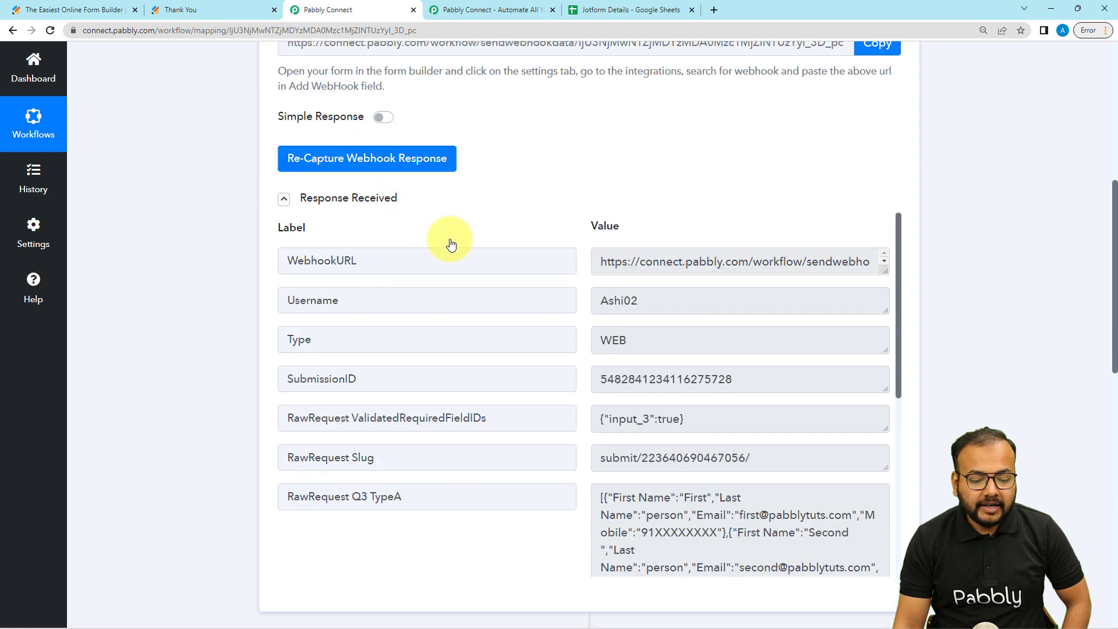
{"action": "scroll", "coordinate": [451, 243], "scroll_direction": "down", "scroll_amount": 3}
{"action": "scroll", "coordinate": [706, 307], "scroll_direction": "down", "scroll_amount": 3}
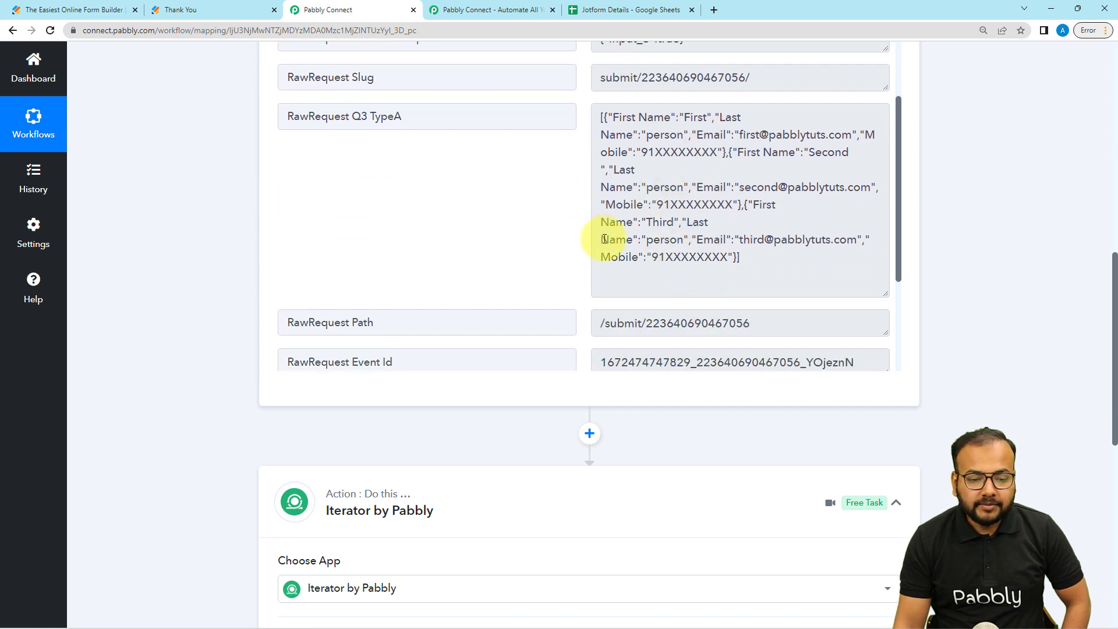
{"action": "scroll", "coordinate": [446, 249], "scroll_direction": "down", "scroll_amount": 2}
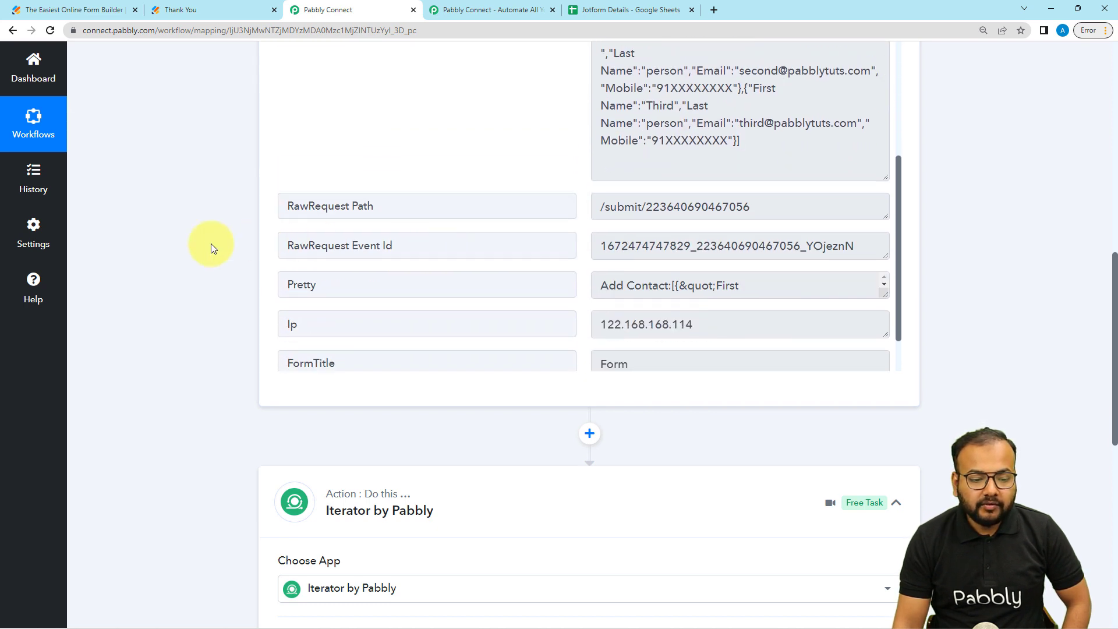
{"action": "scroll", "coordinate": [210, 243], "scroll_direction": "down", "scroll_amount": 1}
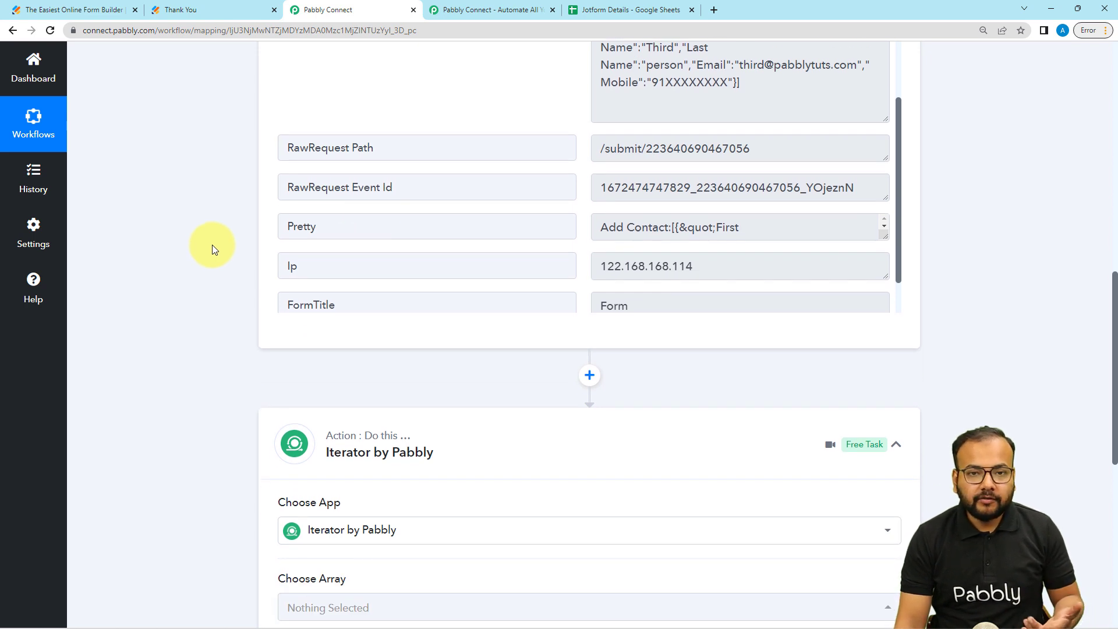
{"action": "scroll", "coordinate": [212, 244], "scroll_direction": "down", "scroll_amount": 2}
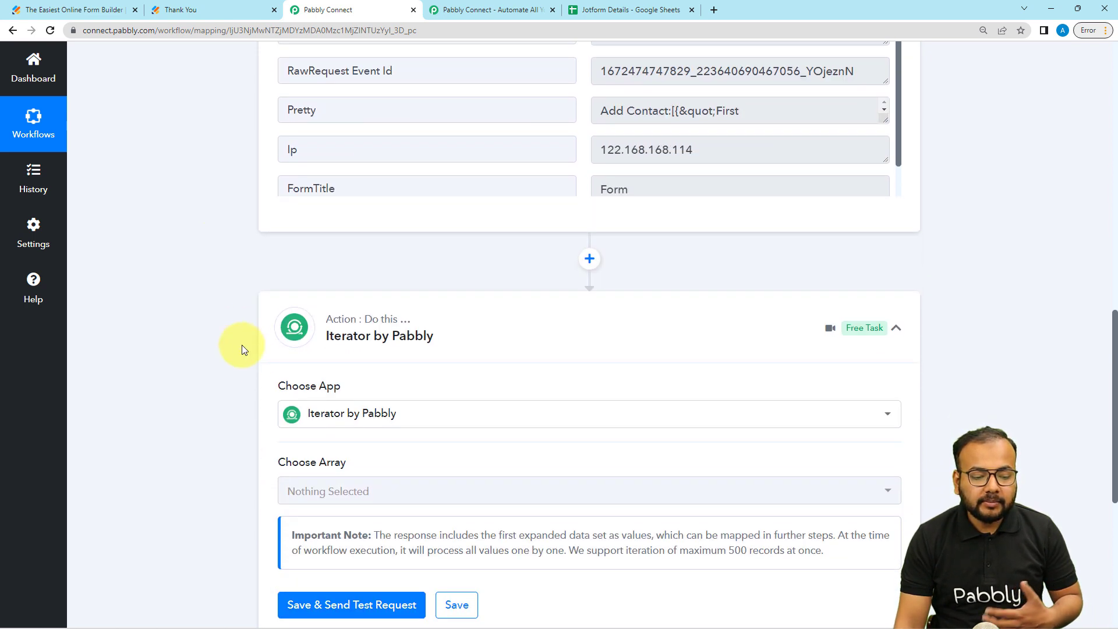
- Reselect Iterator by Pabbly as the action step's app
{"action": "left_click", "coordinate": [394, 415]}
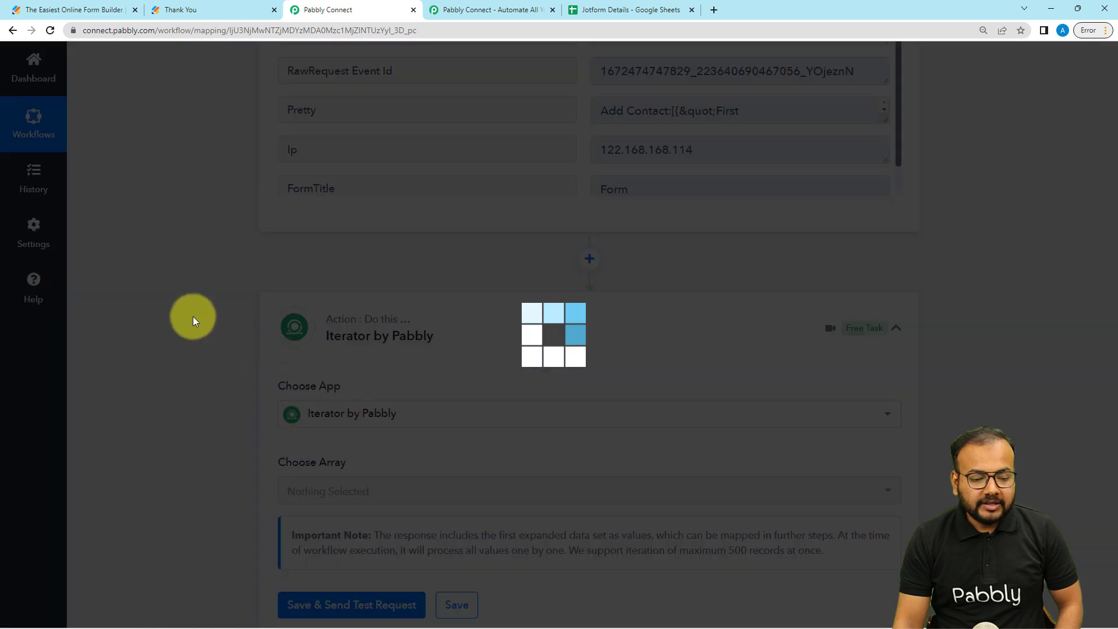
{"action": "scroll", "coordinate": [191, 316], "scroll_direction": "down", "scroll_amount": 1}
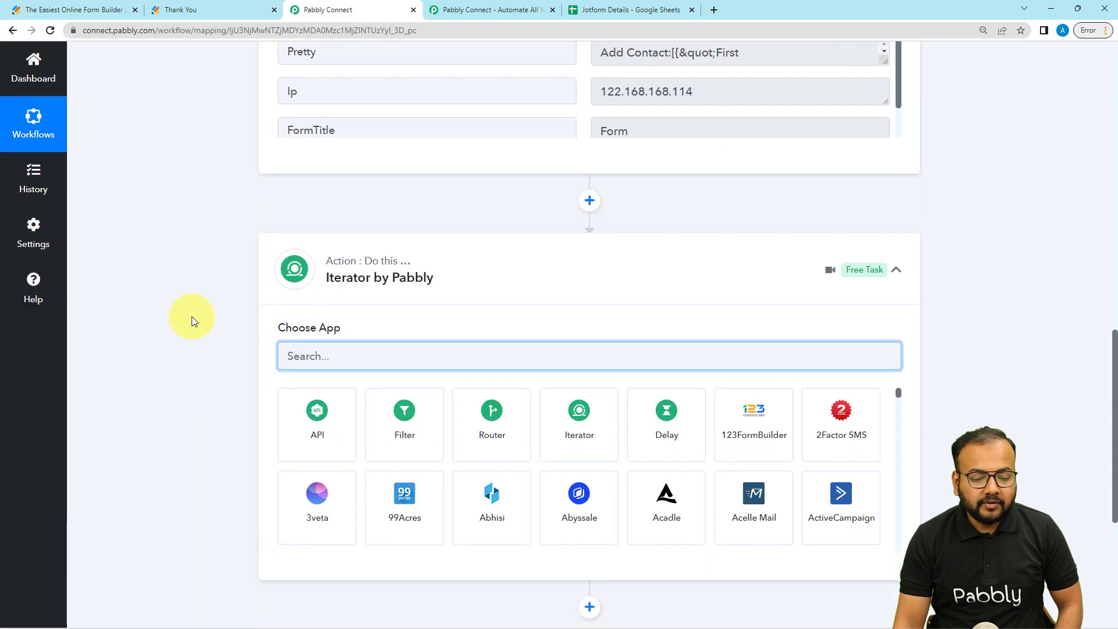
{"action": "left_click", "coordinate": [588, 450]}
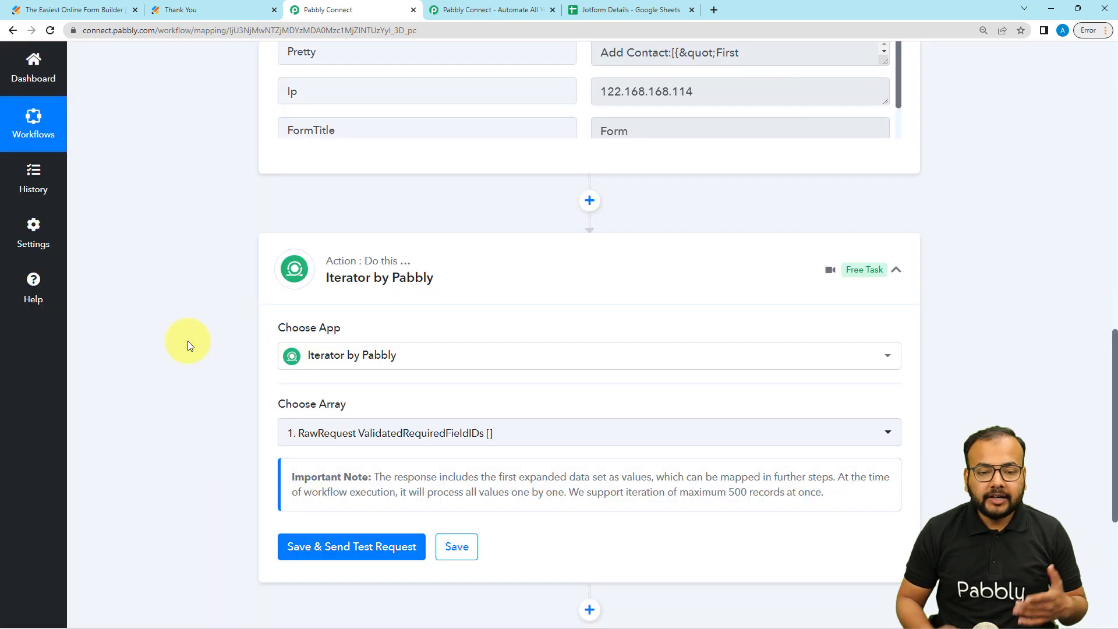
{"action": "scroll", "coordinate": [188, 340], "scroll_direction": "up", "scroll_amount": 5}
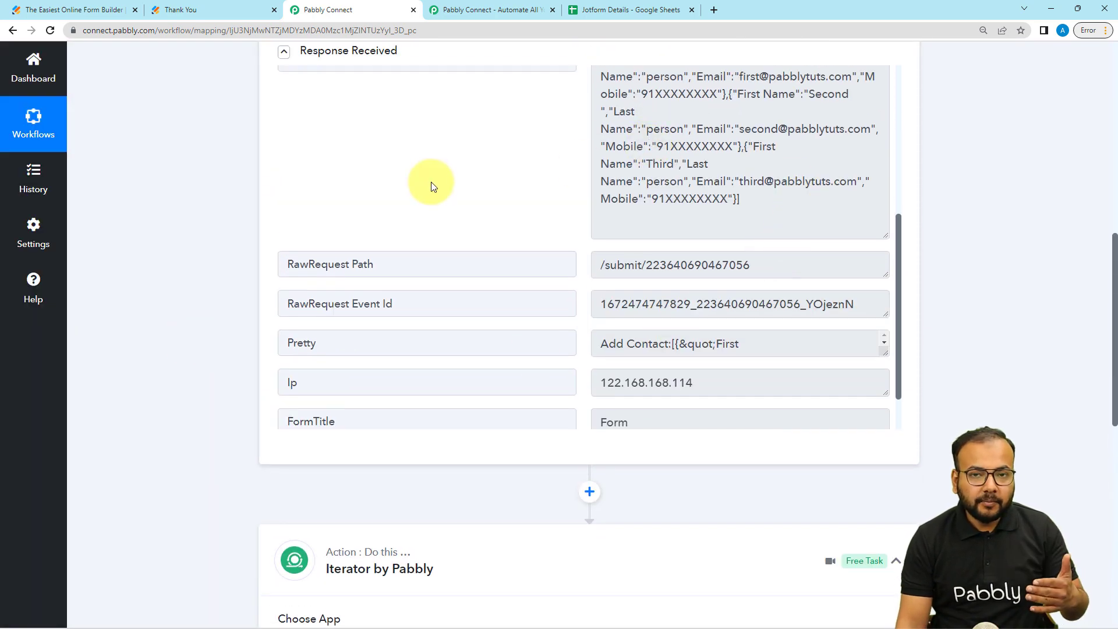
{"action": "scroll", "coordinate": [200, 200], "scroll_direction": "down", "scroll_amount": 2}
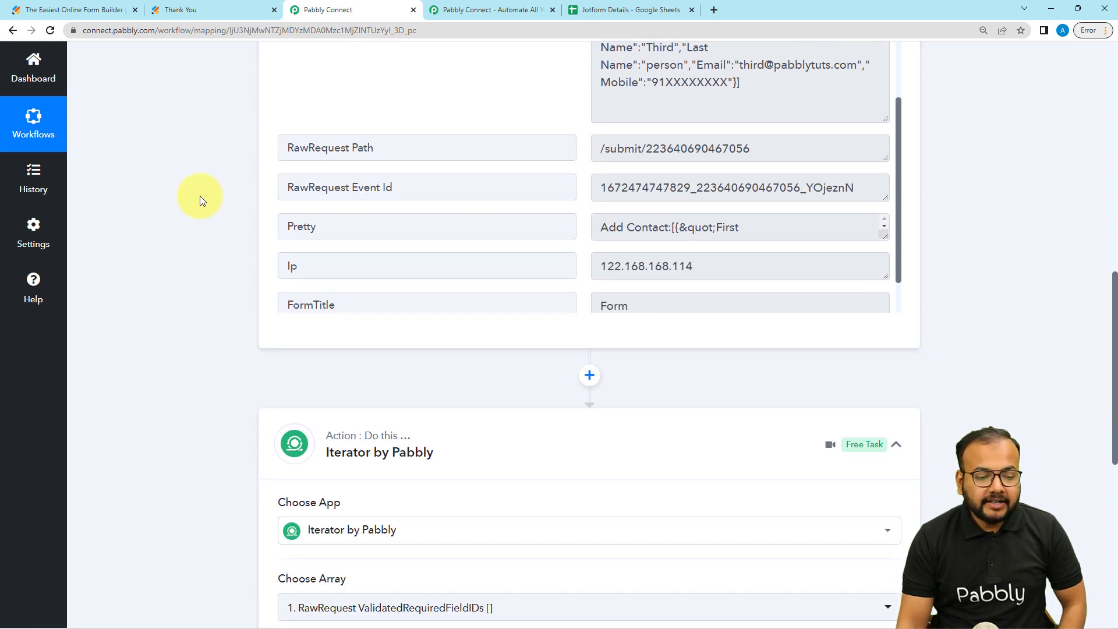
{"action": "scroll", "coordinate": [200, 199], "scroll_direction": "down", "scroll_amount": 2}
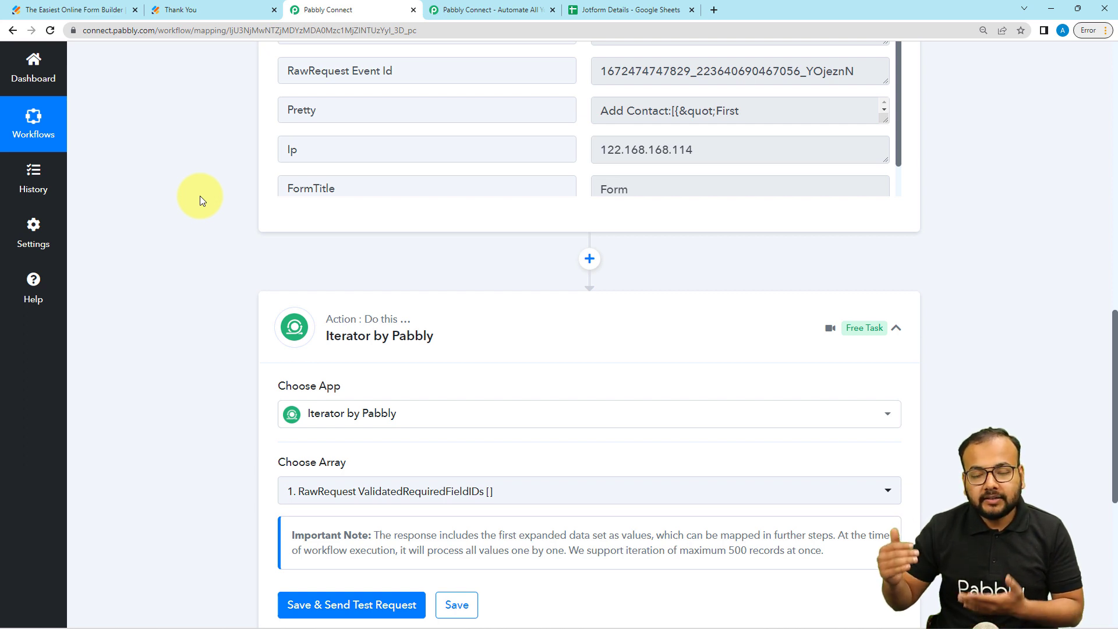
{"action": "scroll", "coordinate": [200, 195], "scroll_direction": "down", "scroll_amount": 4}
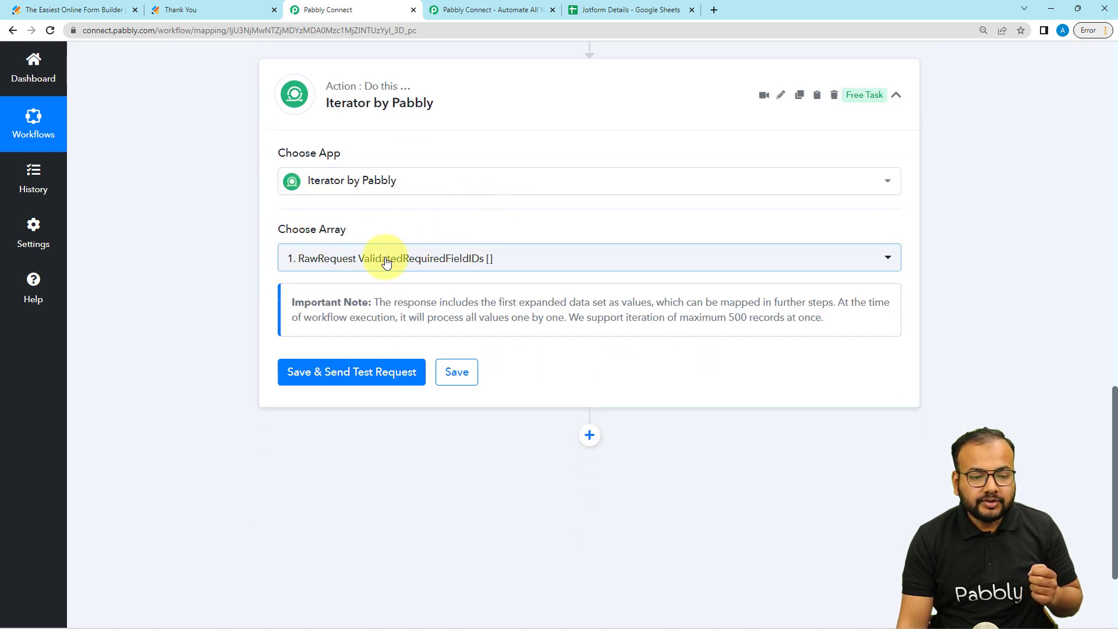
{"action": "scroll", "coordinate": [386, 260], "scroll_direction": "up", "scroll_amount": 8}
{"action": "scroll", "coordinate": [407, 128], "scroll_direction": "up", "scroll_amount": 2}
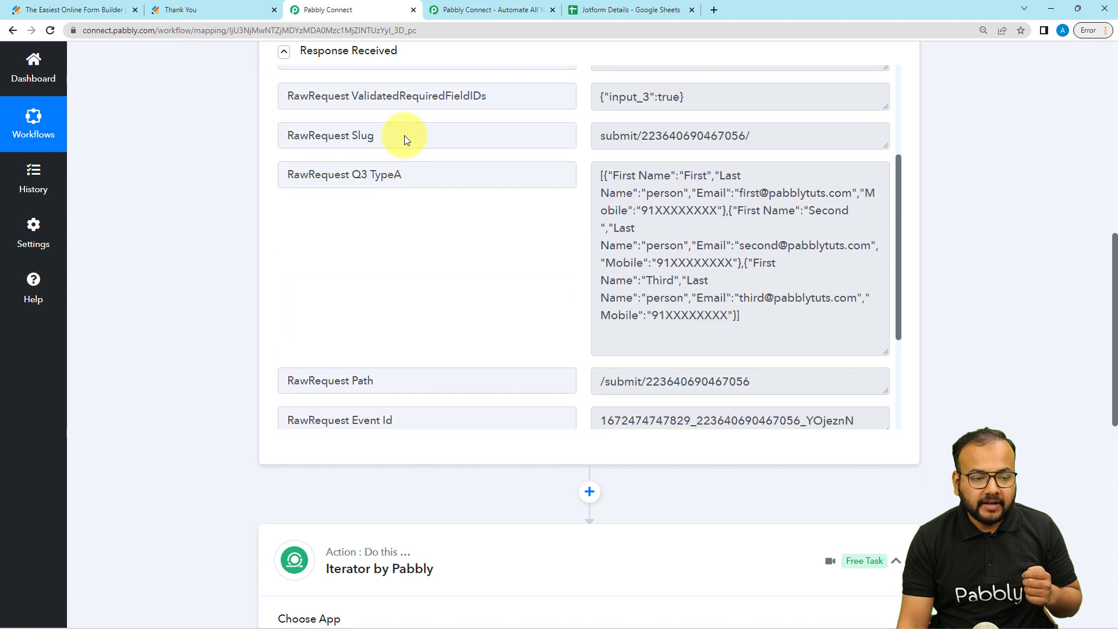
{"action": "scroll", "coordinate": [199, 214], "scroll_direction": "down", "scroll_amount": 9}
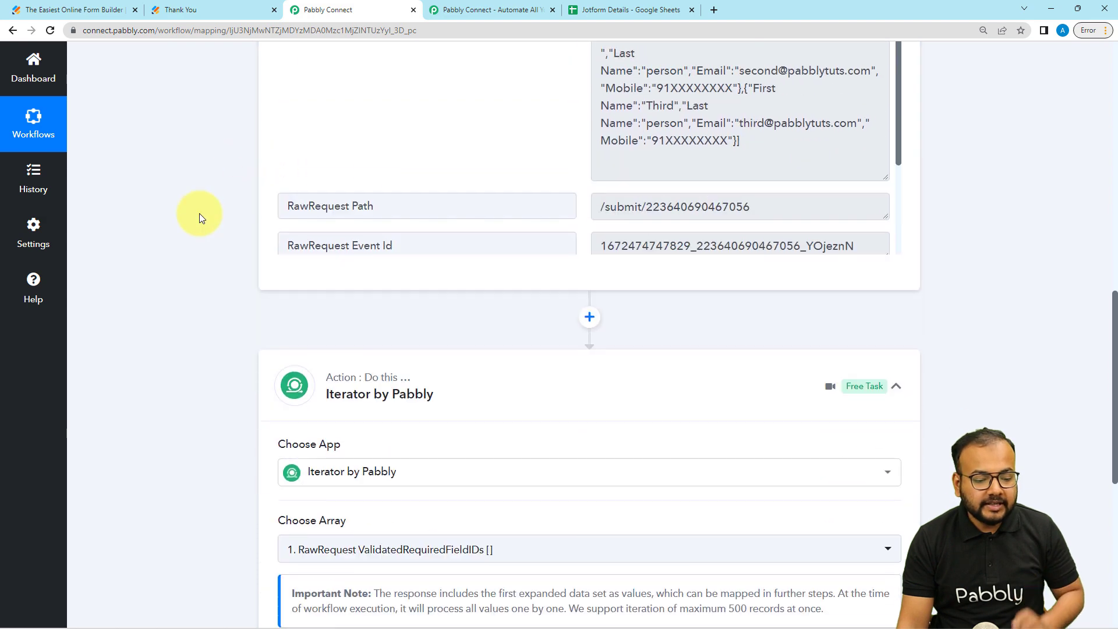
- Set Choose Array to RawRequest Q3 TypeA and send a test request returning the first contact
{"action": "left_click", "coordinate": [522, 210]}
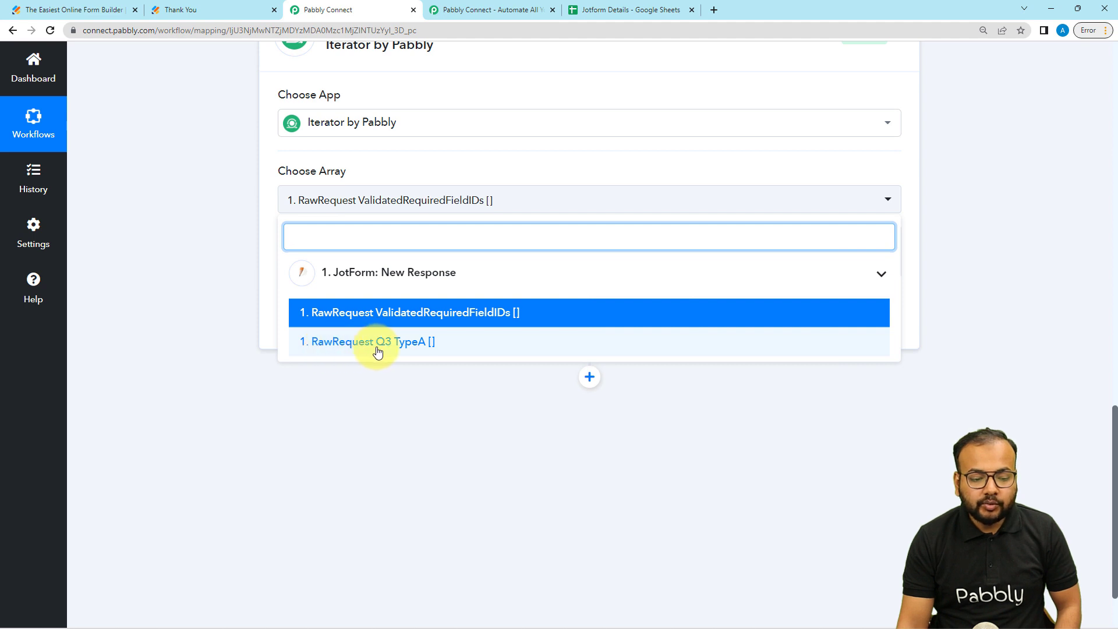
{"action": "left_click", "coordinate": [401, 345]}
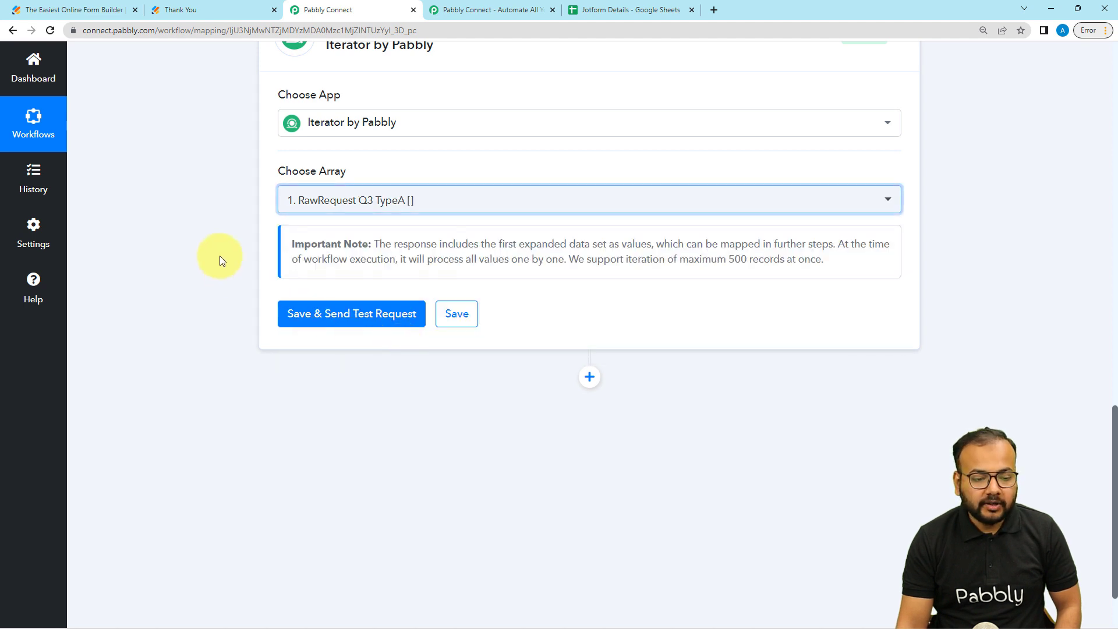
{"action": "left_click", "coordinate": [318, 322]}
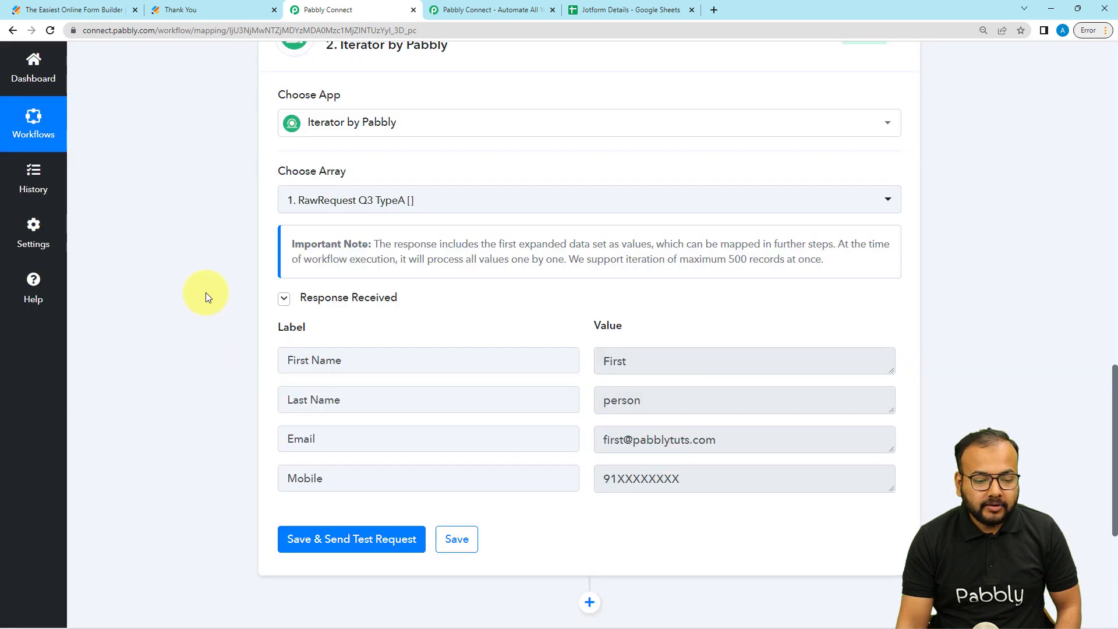
{"action": "scroll", "coordinate": [205, 292], "scroll_direction": "down", "scroll_amount": 1}
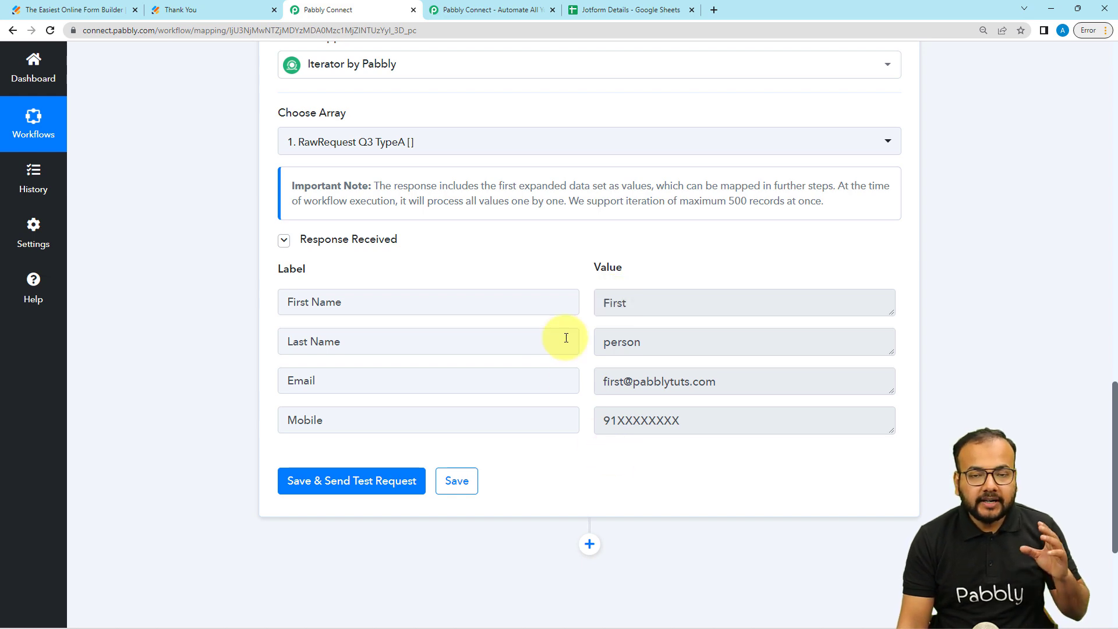
{"action": "scroll", "coordinate": [569, 334], "scroll_direction": "up", "scroll_amount": 10}
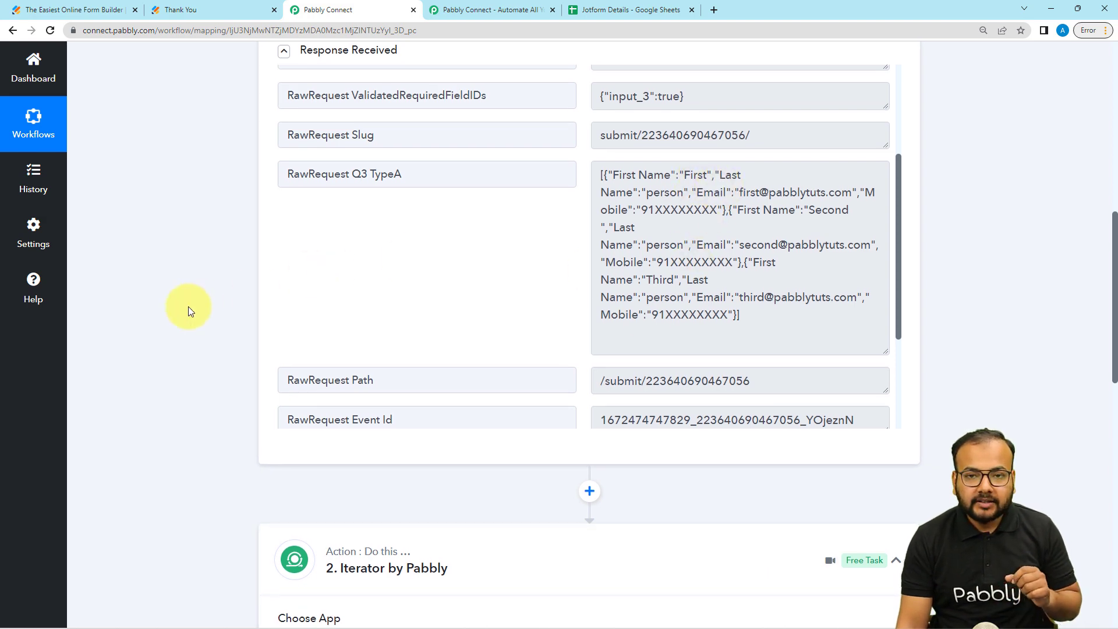
{"action": "scroll", "coordinate": [188, 306], "scroll_direction": "down", "scroll_amount": 5}
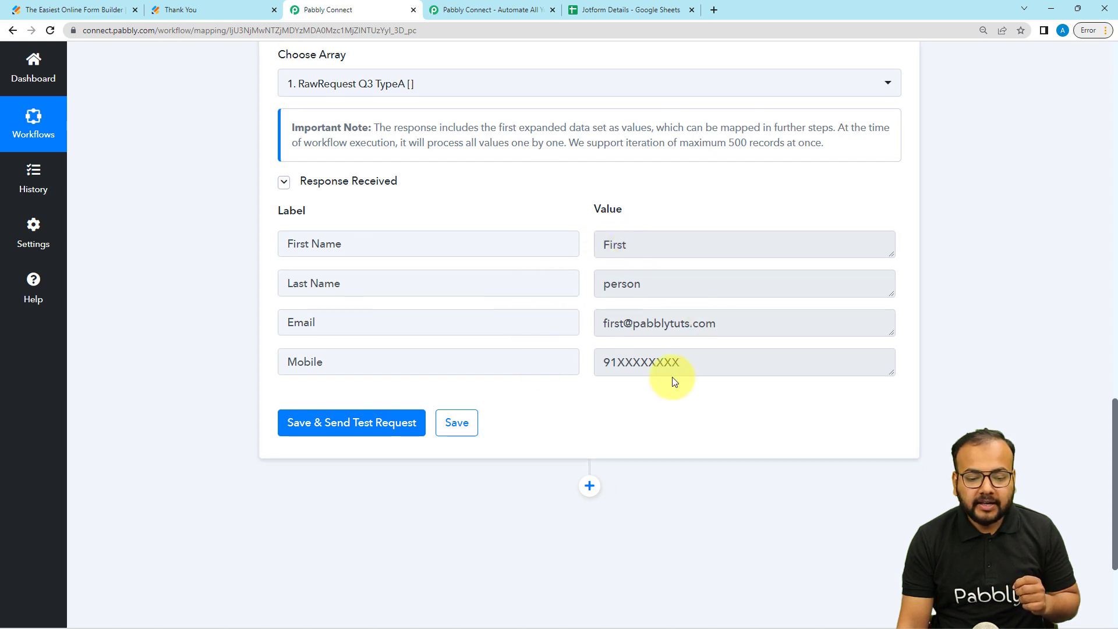
{"action": "scroll", "coordinate": [152, 340], "scroll_direction": "down", "scroll_amount": 2}
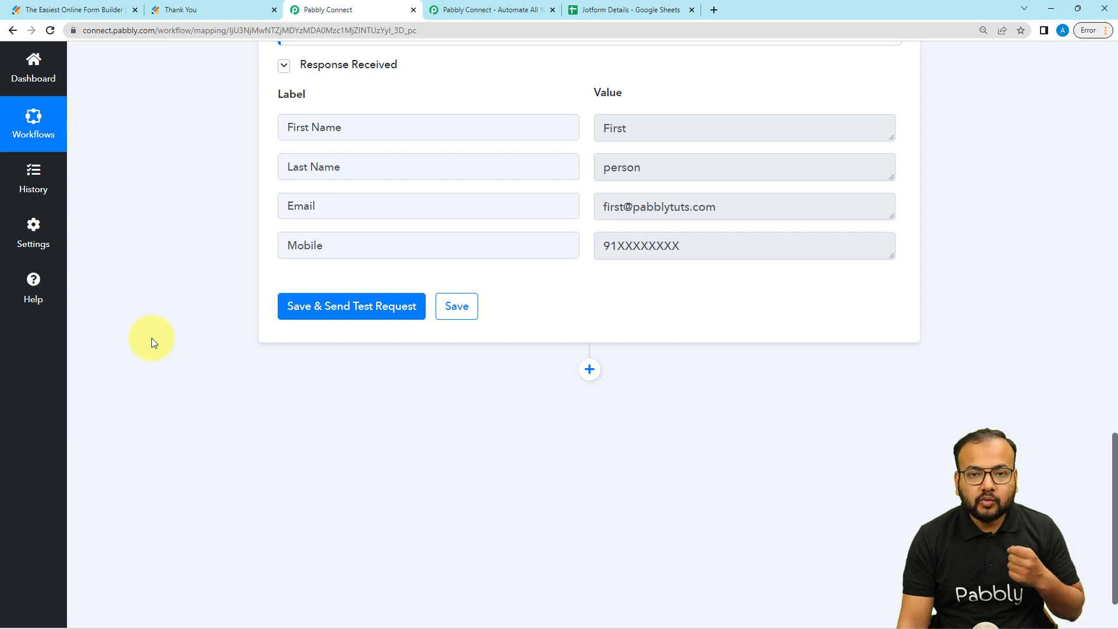
{"action": "scroll", "coordinate": [153, 340], "scroll_direction": "down", "scroll_amount": 2}
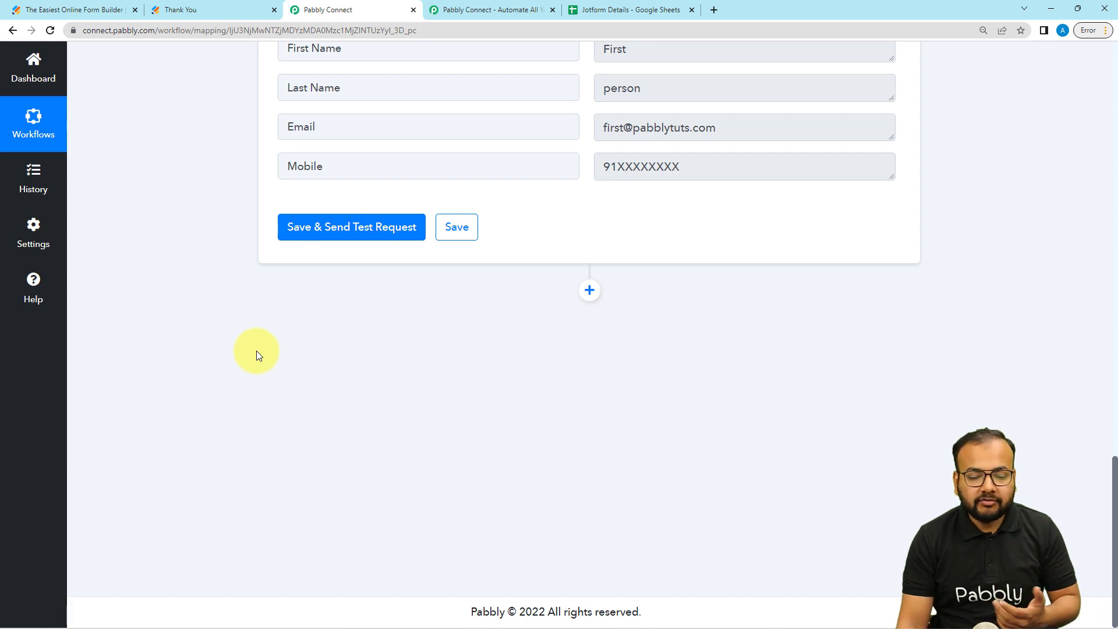
- Add a Google Sheets 'Add New Row' action below the Iterator, found by searching 'goo', and start connecting its account
{"action": "left_click", "coordinate": [589, 290]}
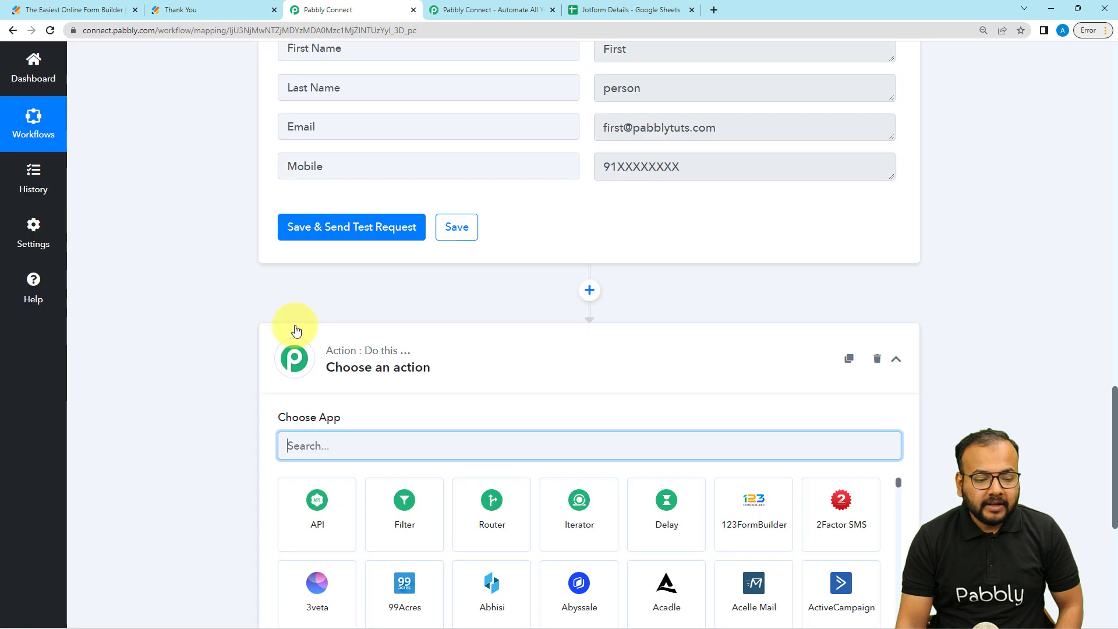
{"action": "type", "text": "go"}
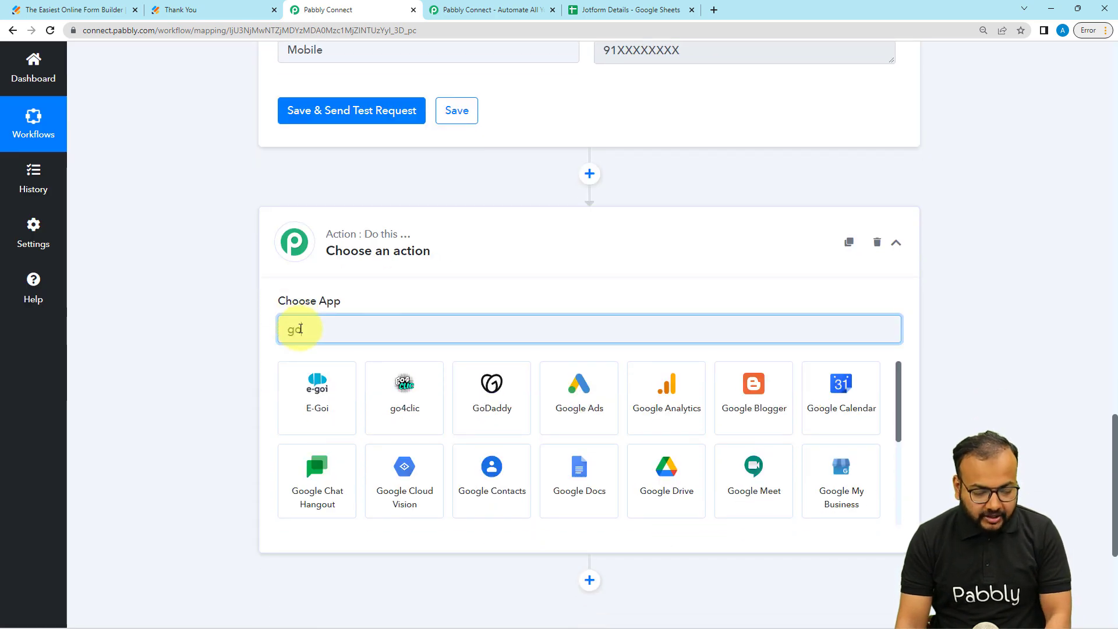
{"action": "type", "text": "o"}
{"action": "left_click", "coordinate": [695, 496]}
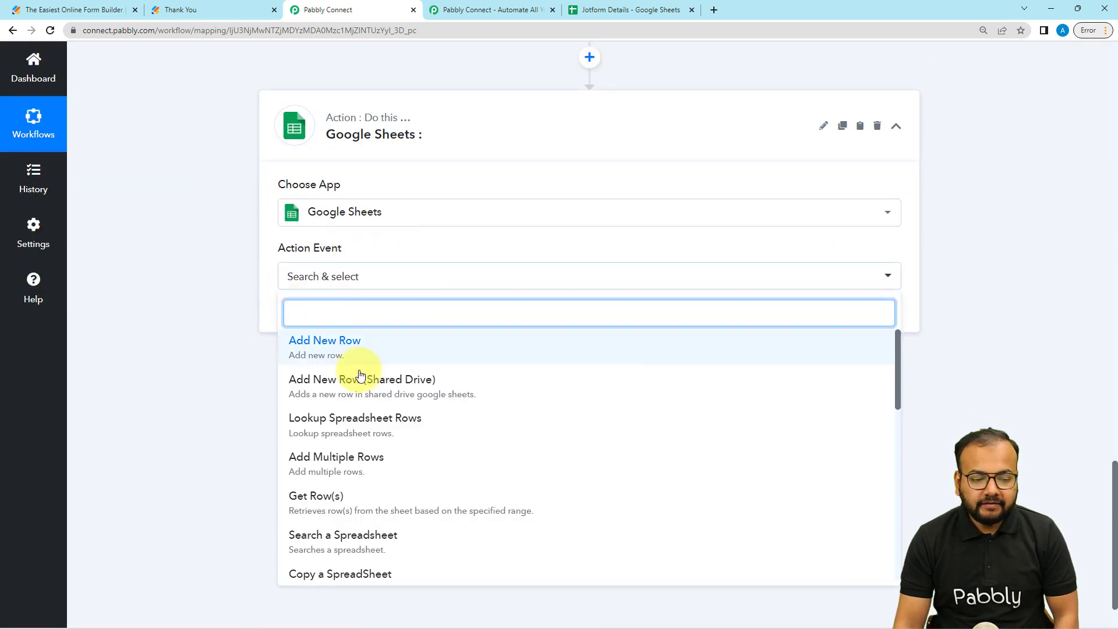
{"action": "left_click", "coordinate": [363, 353]}
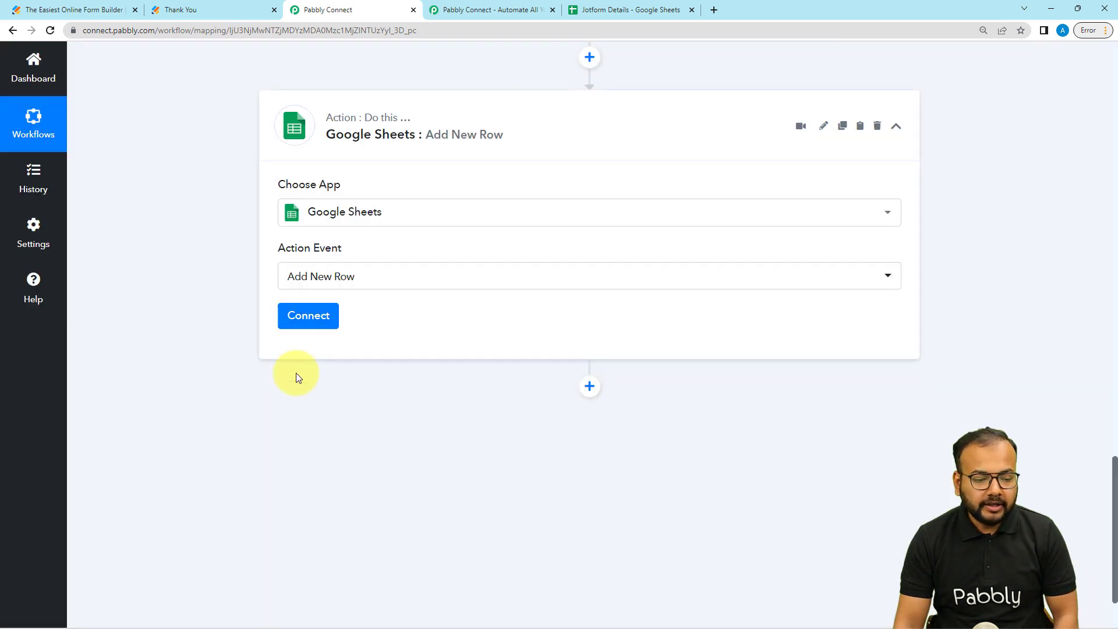
{"action": "left_click", "coordinate": [308, 317]}
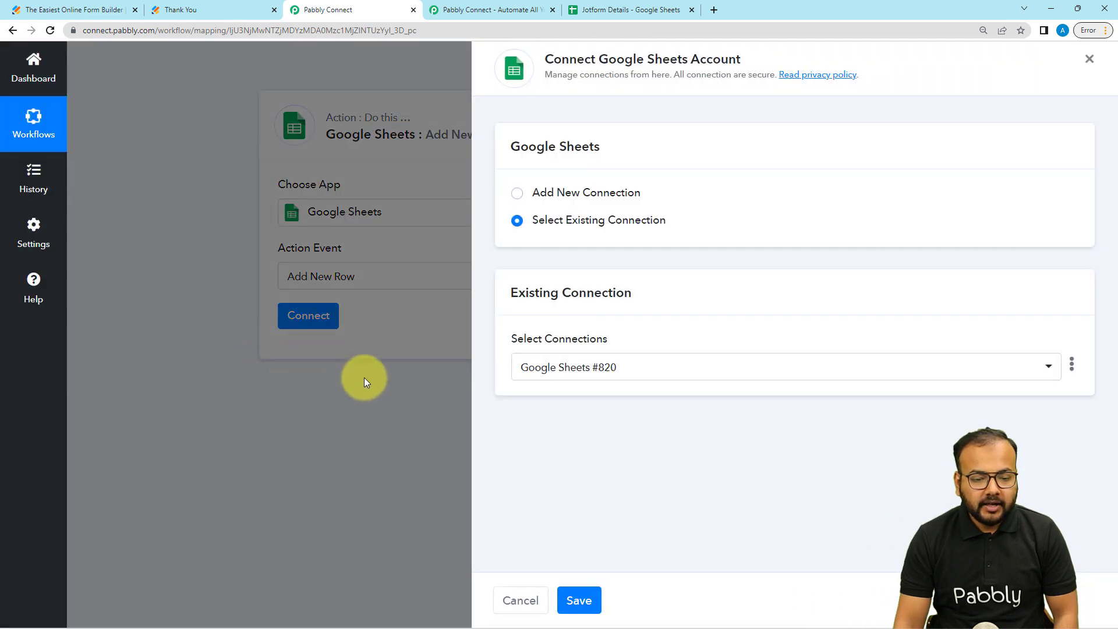
- Create a new Google Sheets connection by signing in with Google and allowing Pabbly Connect access
{"action": "left_click", "coordinate": [518, 194]}
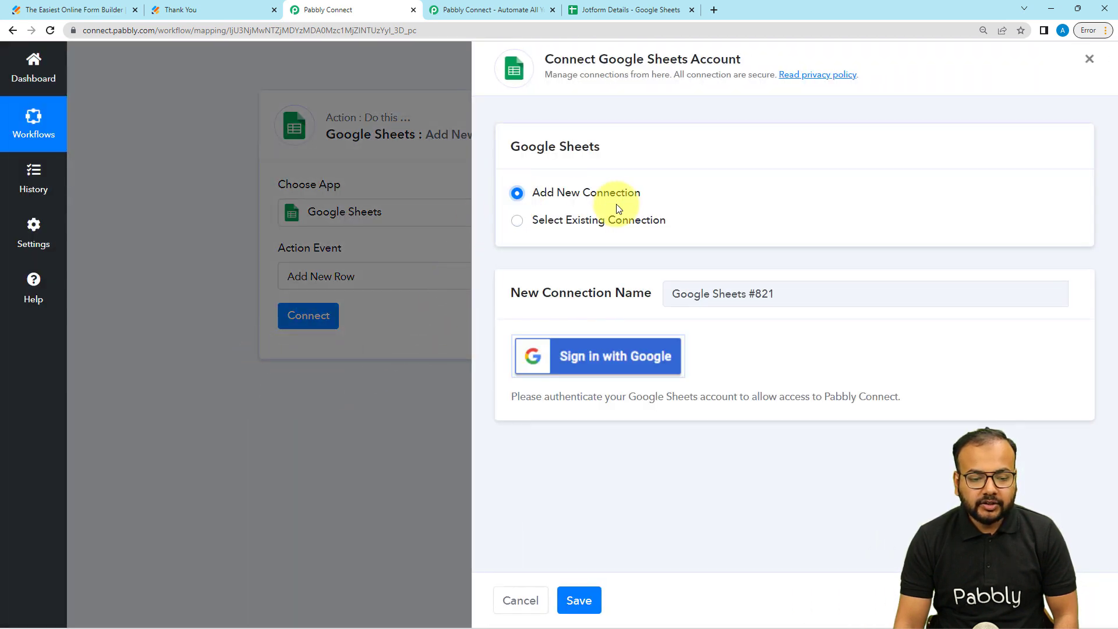
{"action": "left_click", "coordinate": [570, 365]}
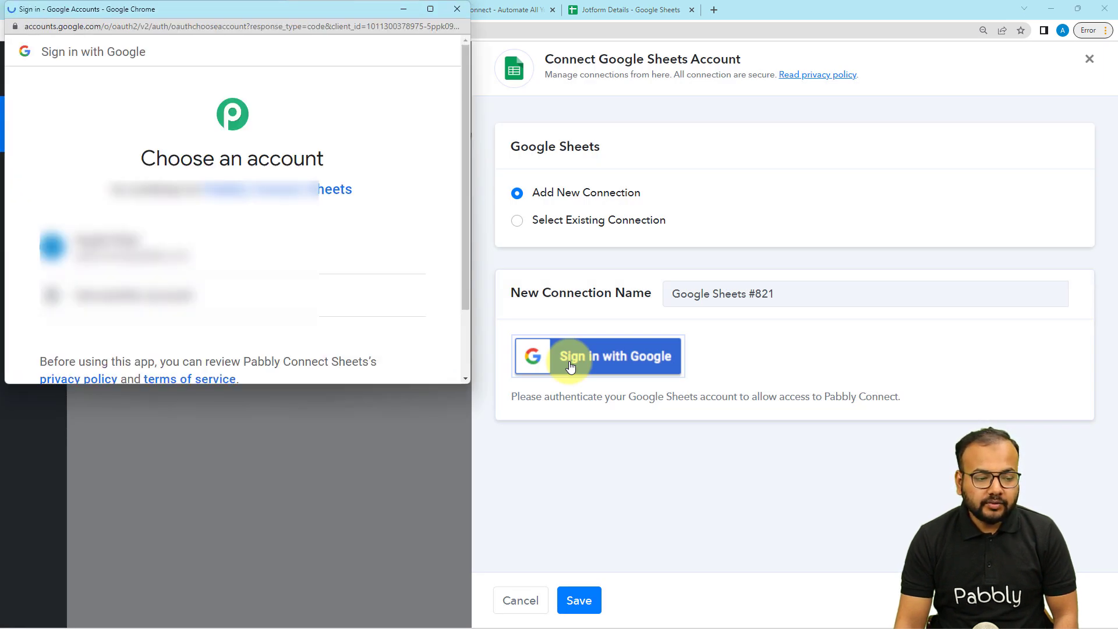
{"action": "left_click", "coordinate": [195, 256]}
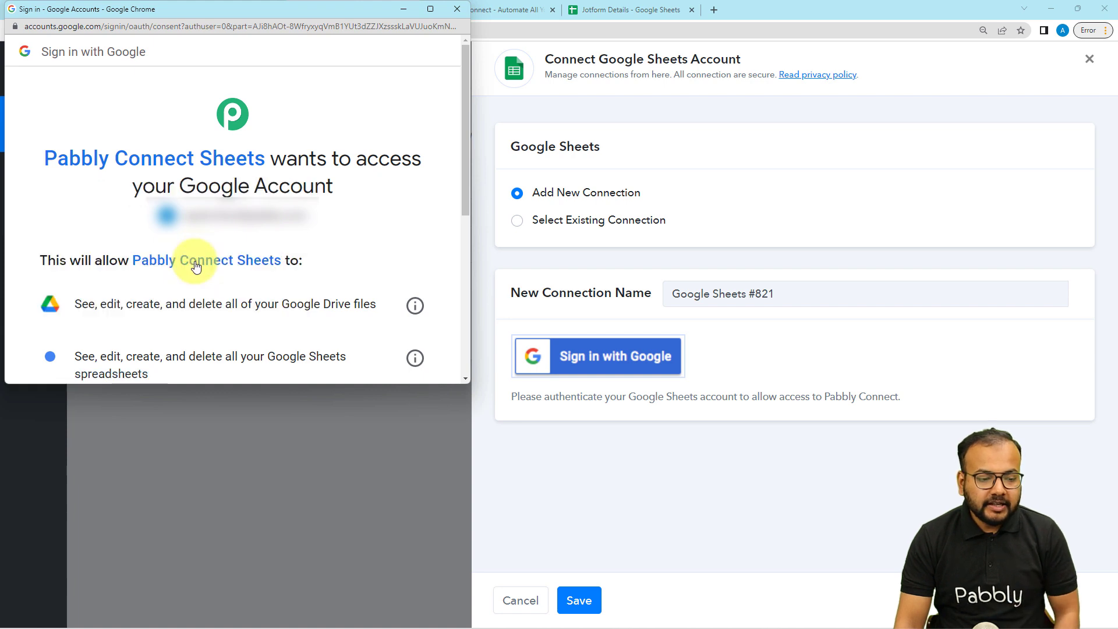
{"action": "scroll", "coordinate": [192, 262], "scroll_direction": "down", "scroll_amount": 5}
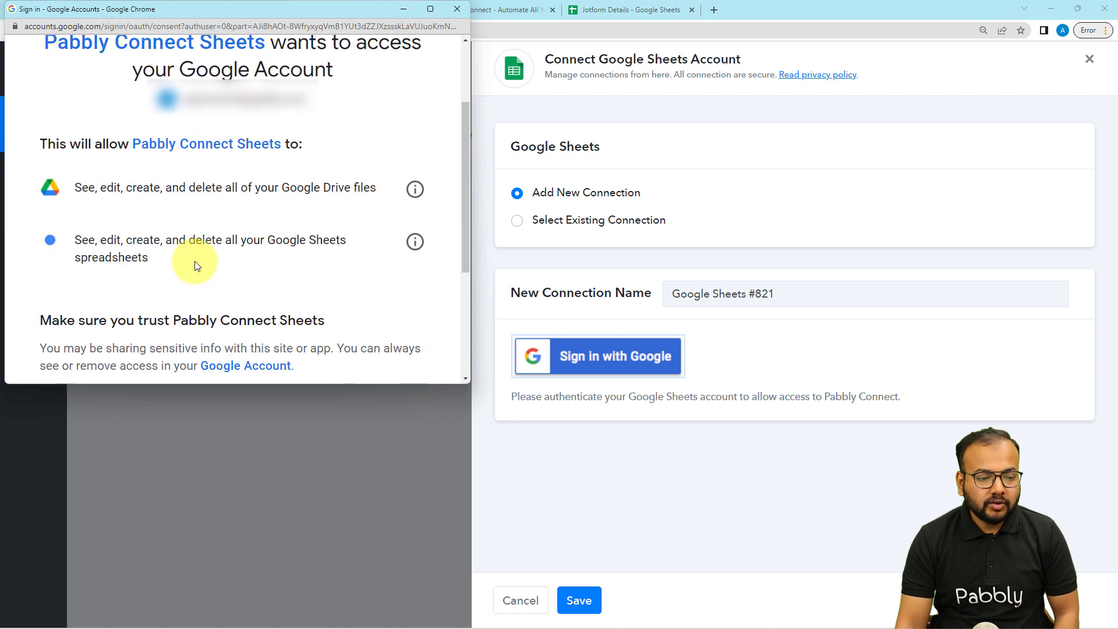
{"action": "left_click", "coordinate": [272, 277]}
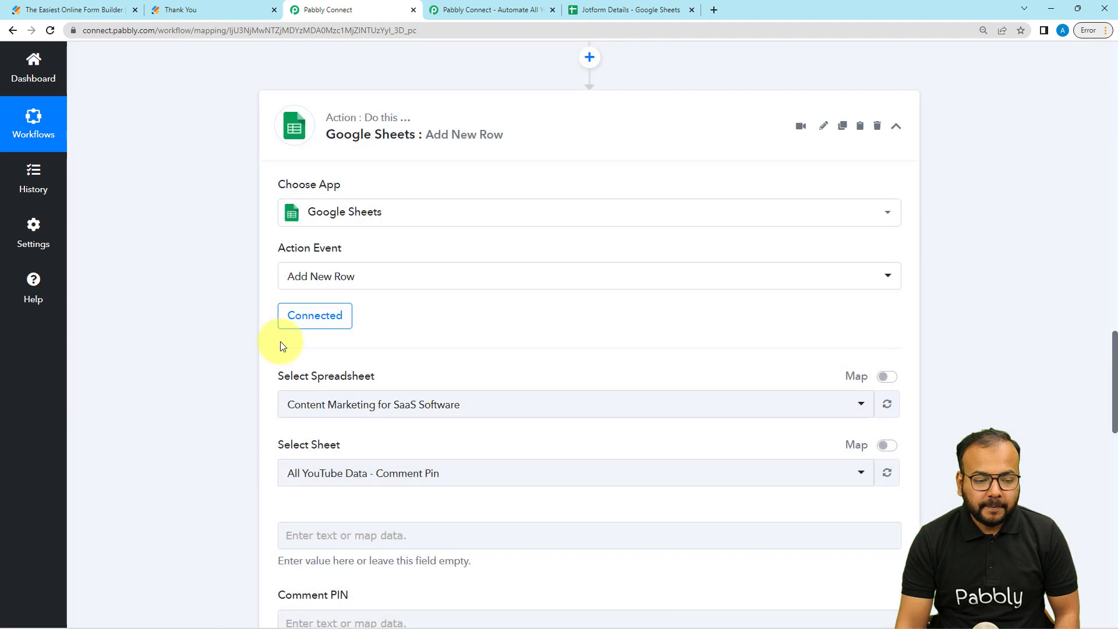
- Choose the Jotform Details spreadsheet as the Add New Row target
{"action": "scroll", "coordinate": [281, 344], "scroll_direction": "down", "scroll_amount": 1}
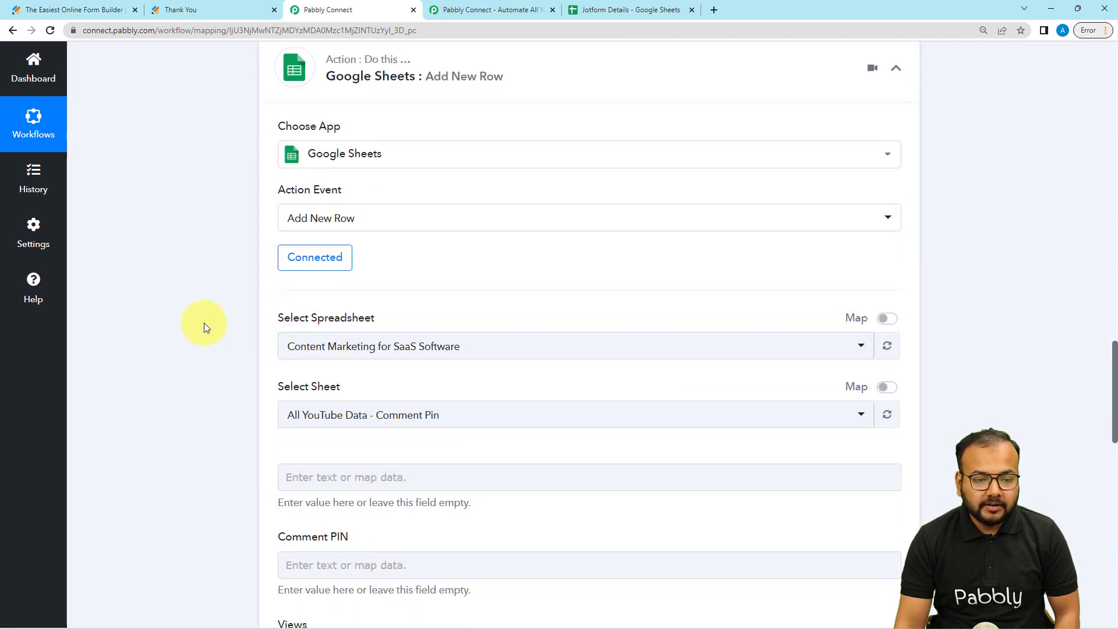
{"action": "scroll", "coordinate": [201, 319], "scroll_direction": "down", "scroll_amount": 1}
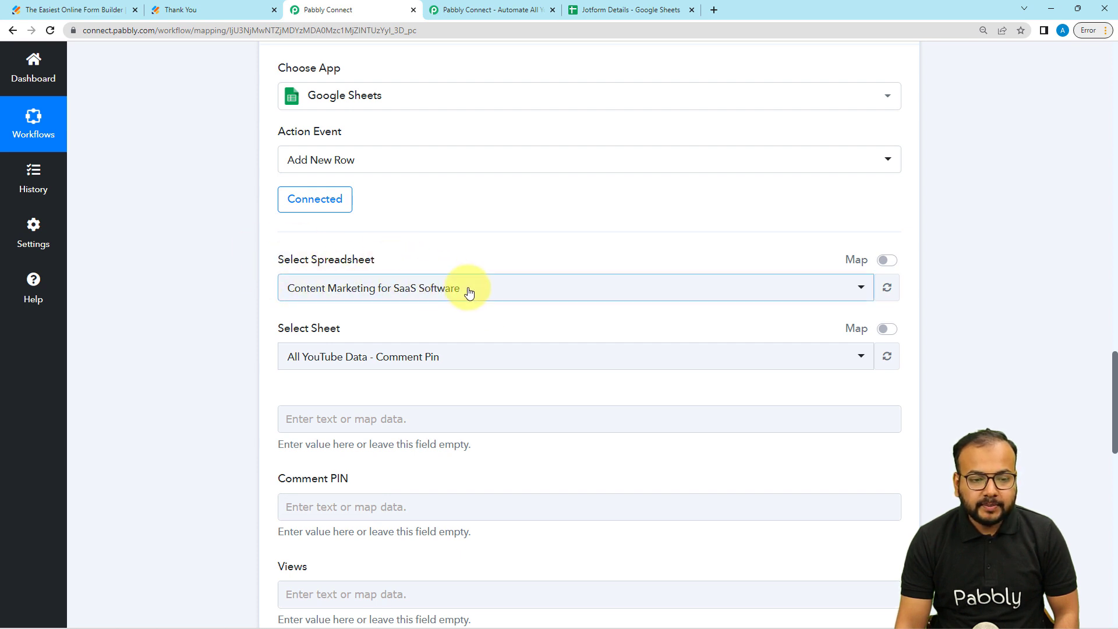
{"action": "left_click", "coordinate": [600, 10]}
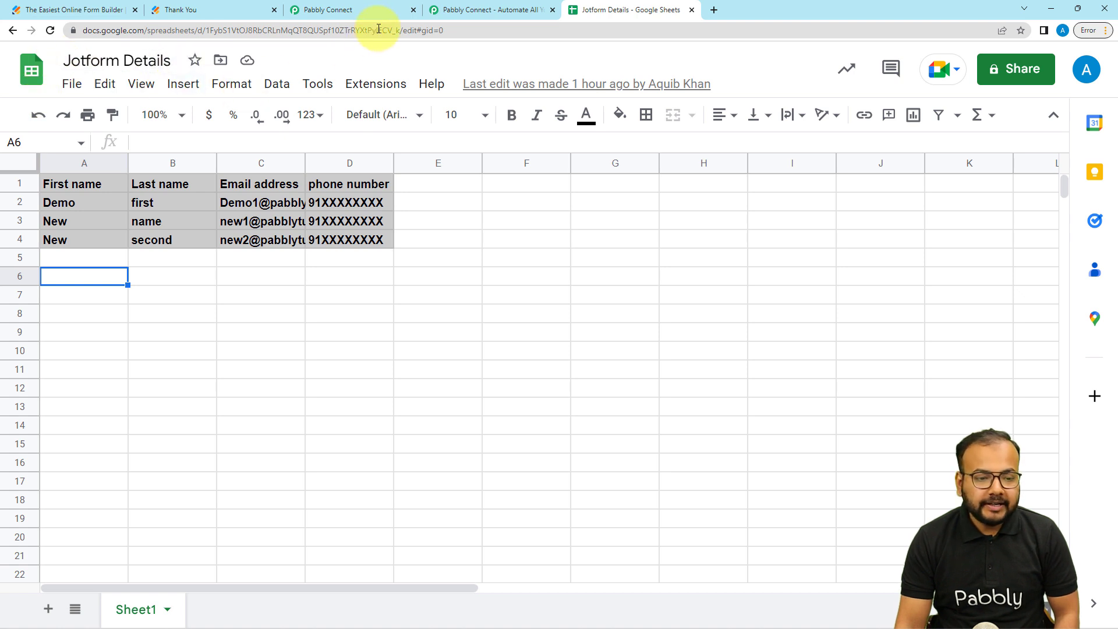
{"action": "left_click", "coordinate": [374, 9]}
{"action": "left_click", "coordinate": [411, 289]}
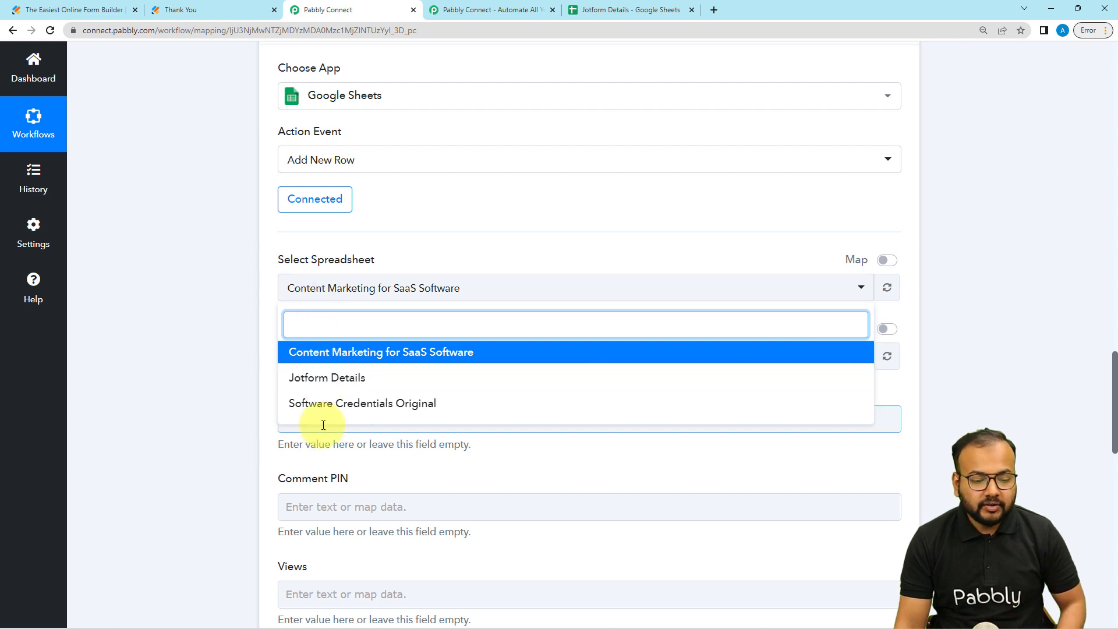
{"action": "left_click", "coordinate": [317, 379]}
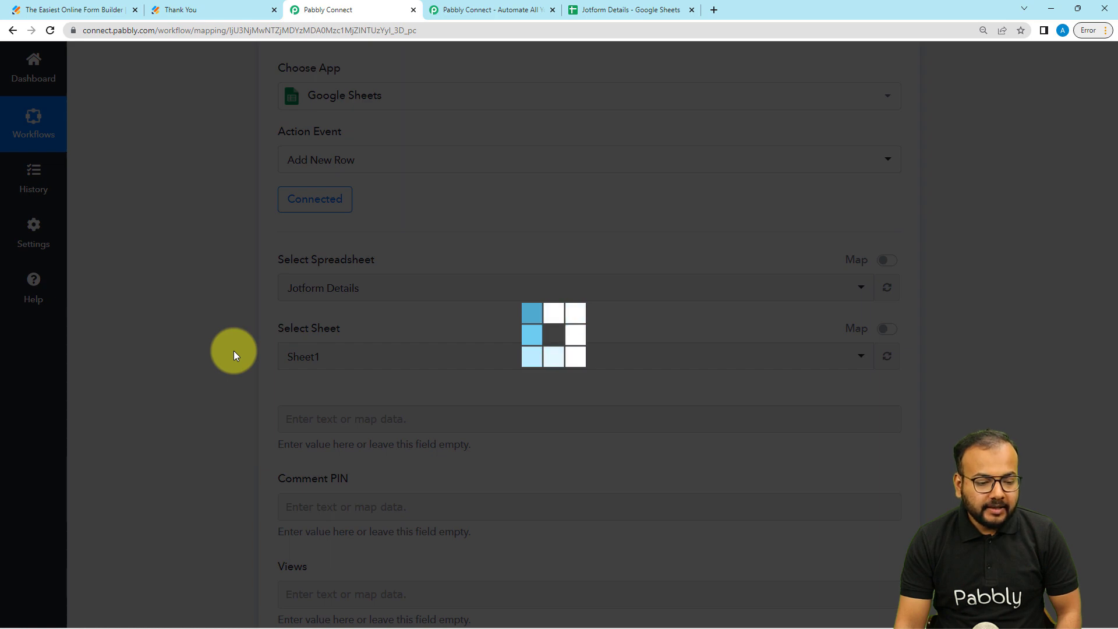
- Keep Sheet1 and compare its First name, Last name and Email address headers with the form
{"action": "scroll", "coordinate": [400, 238], "scroll_direction": "down", "scroll_amount": 2}
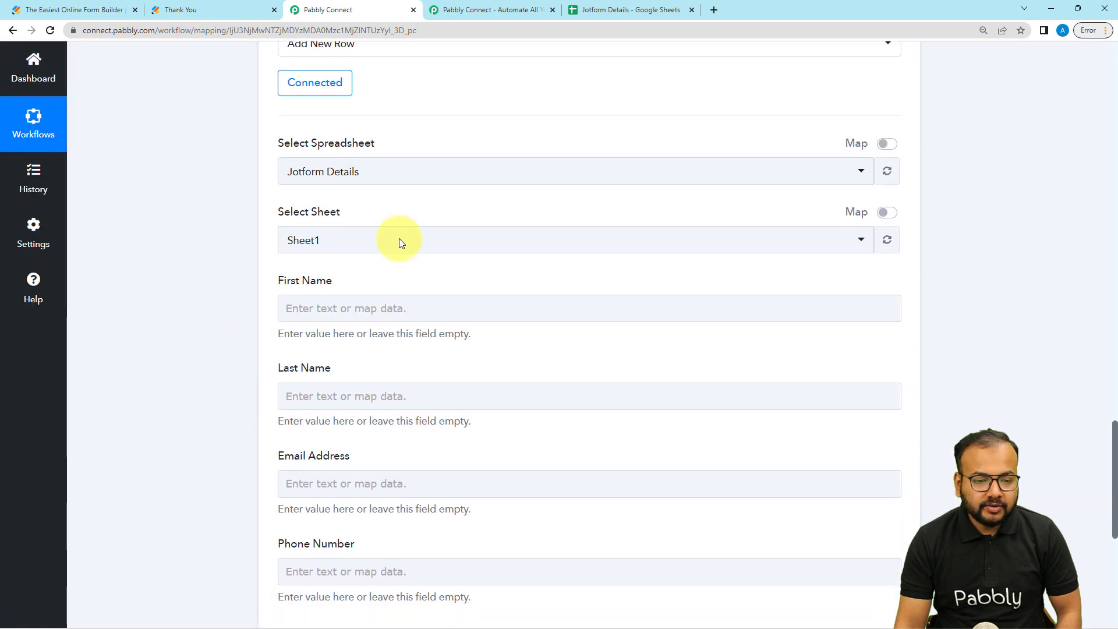
{"action": "left_click", "coordinate": [591, 9]}
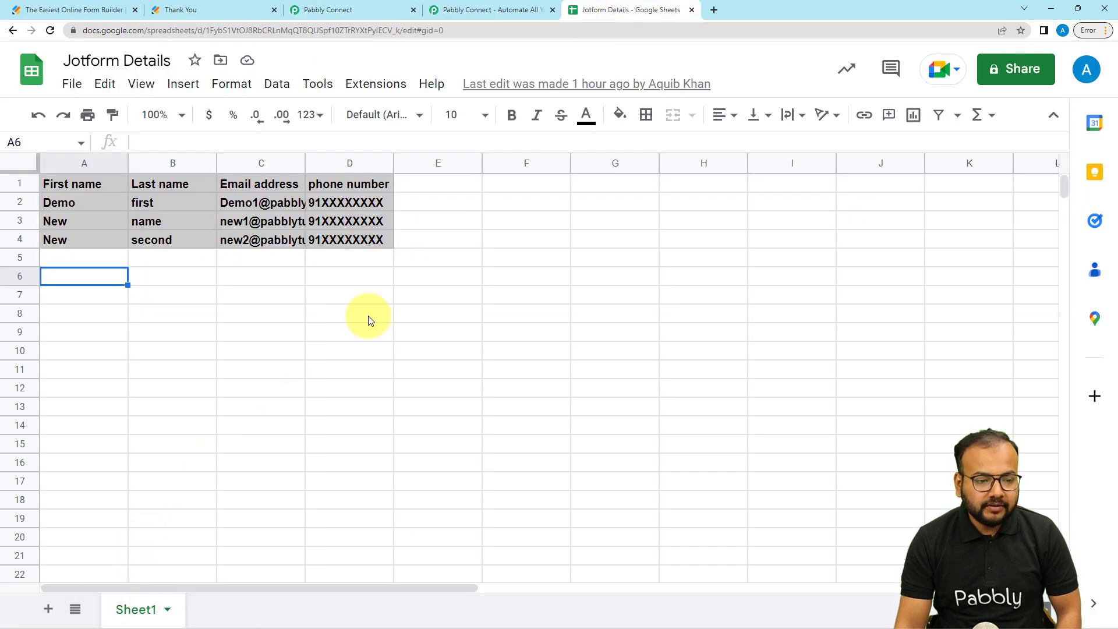
{"action": "left_click", "coordinate": [348, 10]}
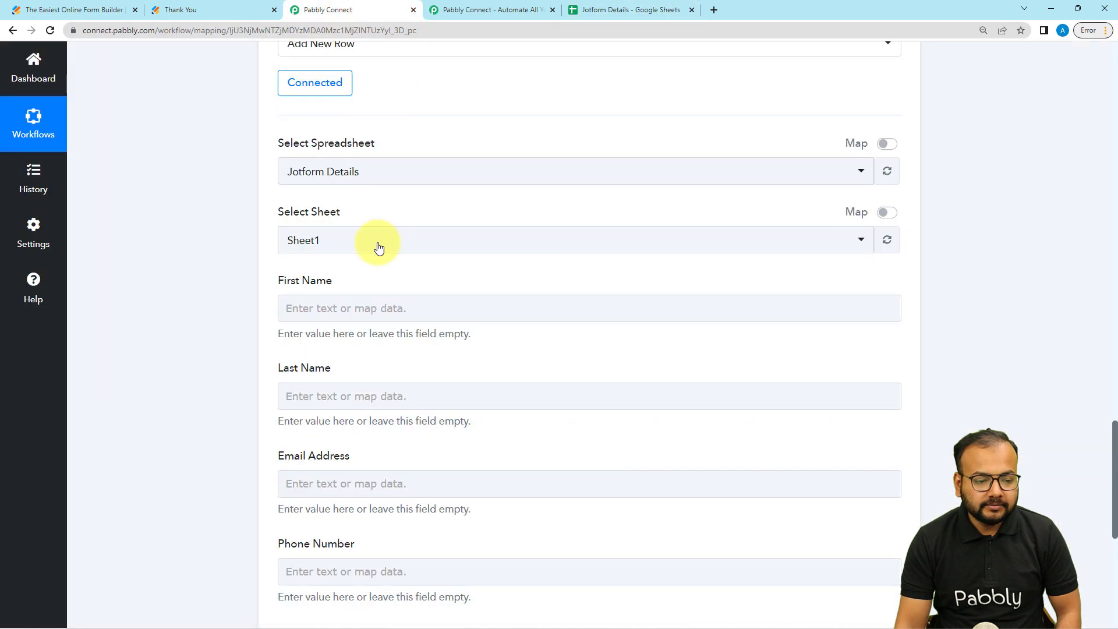
{"action": "scroll", "coordinate": [235, 313], "scroll_direction": "down", "scroll_amount": 3}
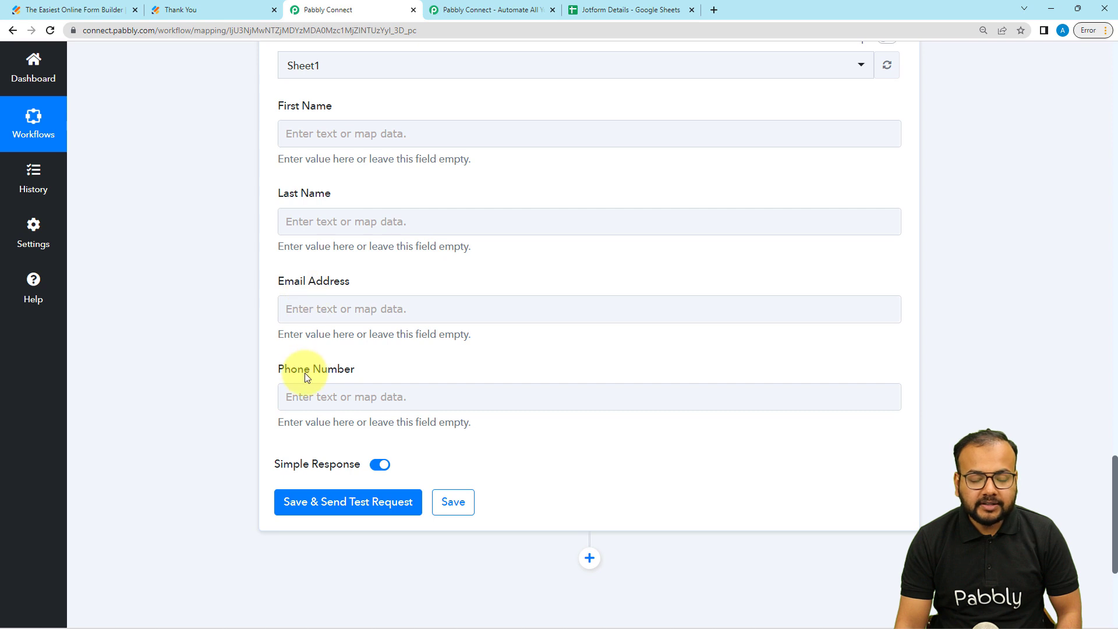
{"action": "left_click", "coordinate": [606, 10]}
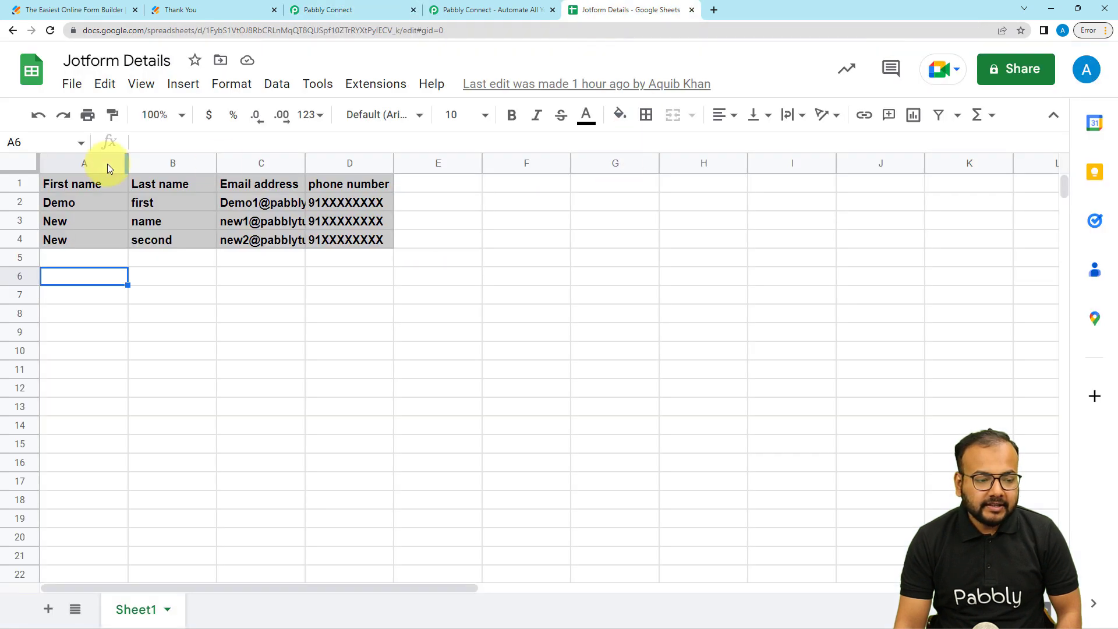
{"action": "left_click", "coordinate": [108, 191]}
{"action": "left_click", "coordinate": [141, 185]}
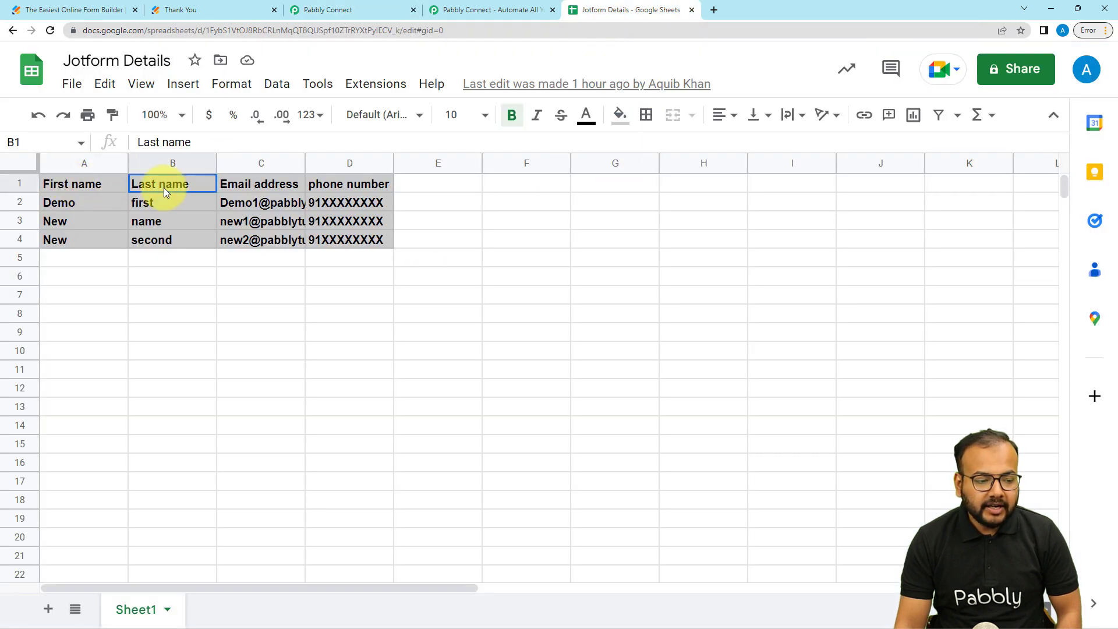
{"action": "left_click", "coordinate": [236, 185]}
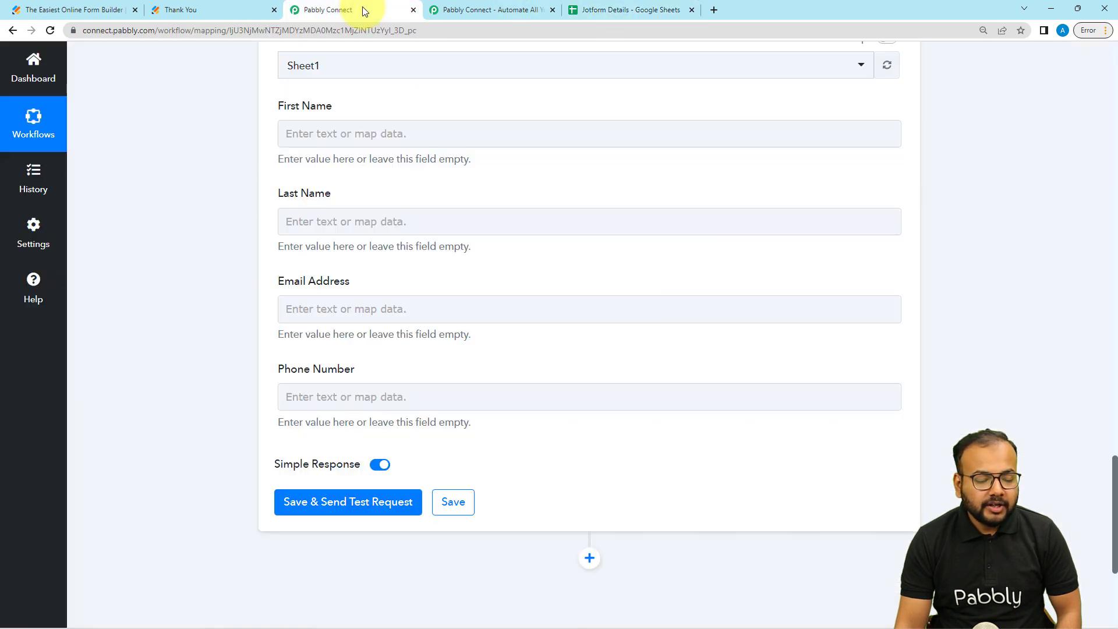
{"action": "left_click", "coordinate": [349, 9]}
{"action": "scroll", "coordinate": [179, 177], "scroll_direction": "up", "scroll_amount": 2}
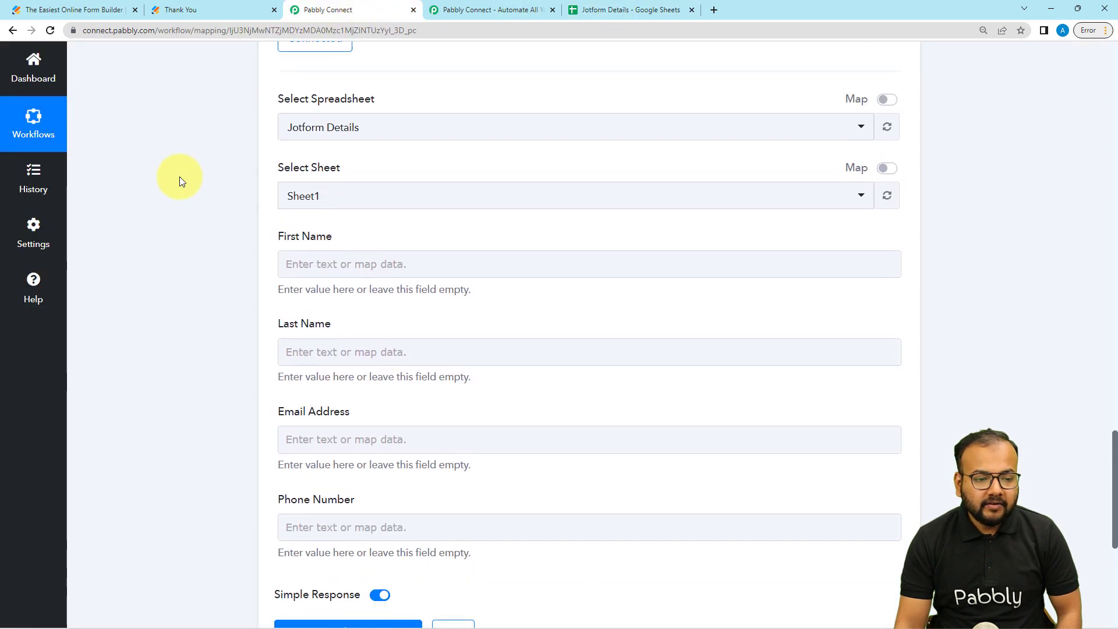
{"action": "scroll", "coordinate": [180, 177], "scroll_direction": "up", "scroll_amount": 15}
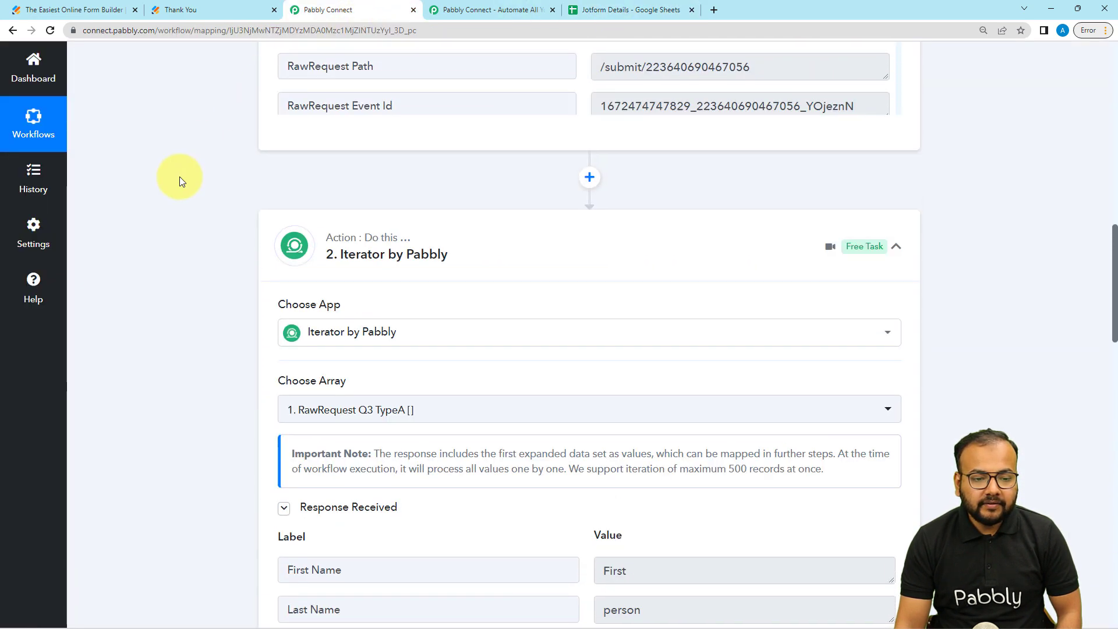
{"action": "scroll", "coordinate": [179, 177], "scroll_direction": "up", "scroll_amount": 2}
{"action": "scroll", "coordinate": [179, 176], "scroll_direction": "down", "scroll_amount": 3}
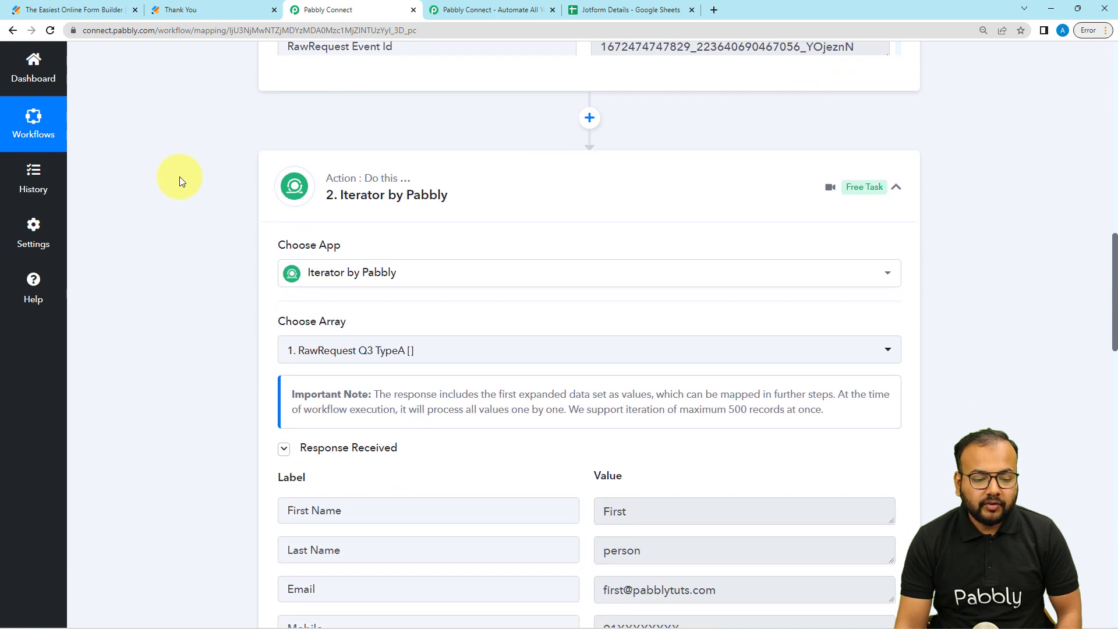
{"action": "scroll", "coordinate": [179, 177], "scroll_direction": "down", "scroll_amount": 3}
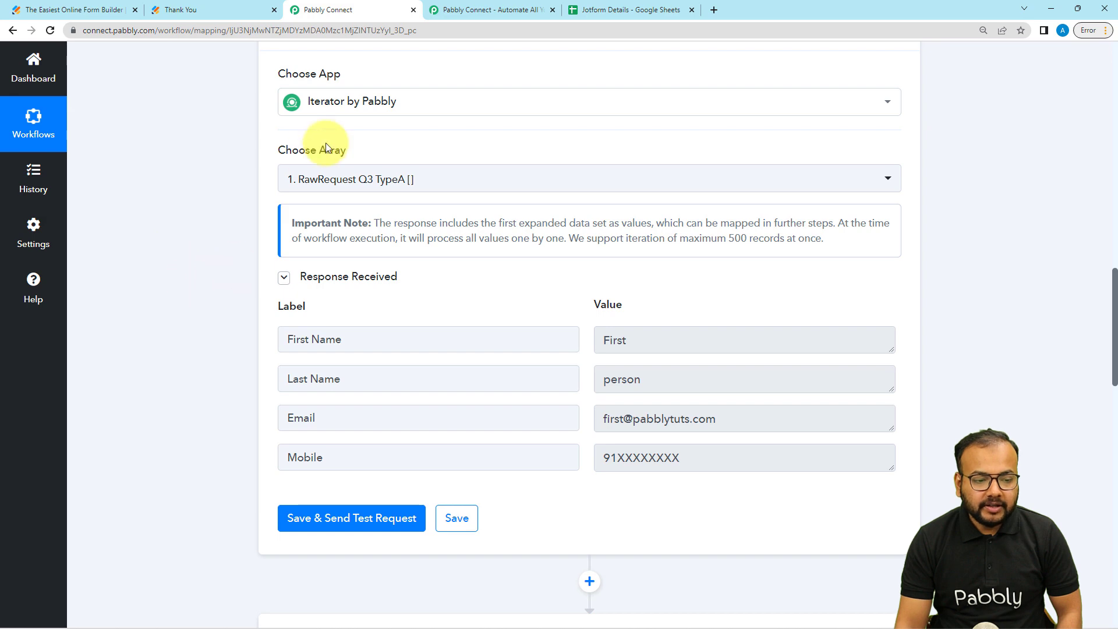
{"action": "scroll", "coordinate": [226, 352], "scroll_direction": "down", "scroll_amount": 2}
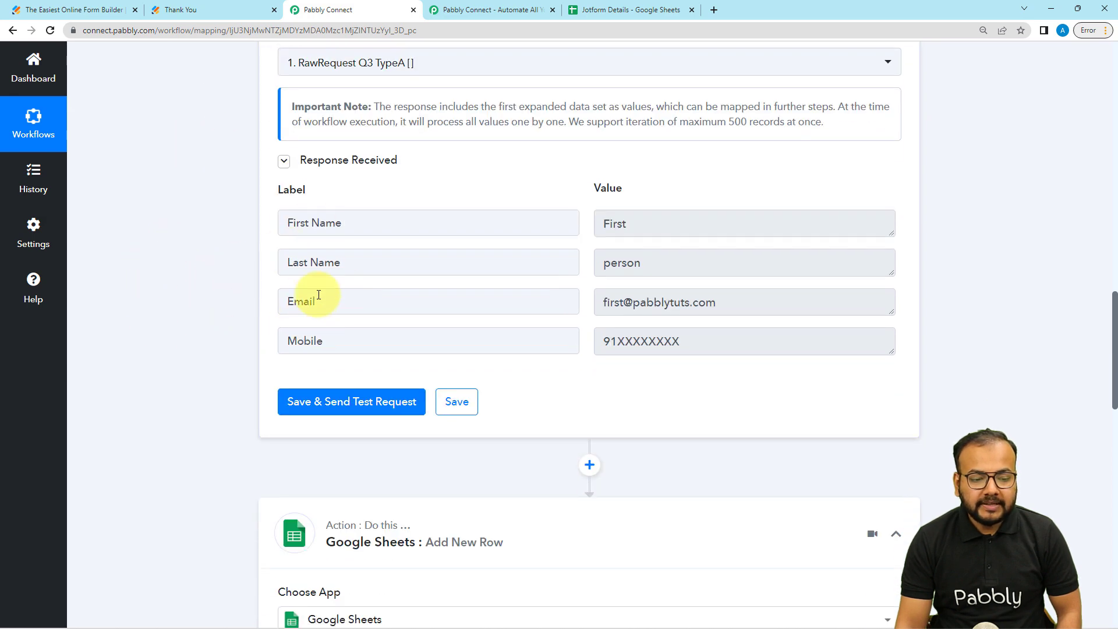
{"action": "scroll", "coordinate": [201, 384], "scroll_direction": "down", "scroll_amount": 5}
{"action": "scroll", "coordinate": [200, 384], "scroll_direction": "down", "scroll_amount": 8}
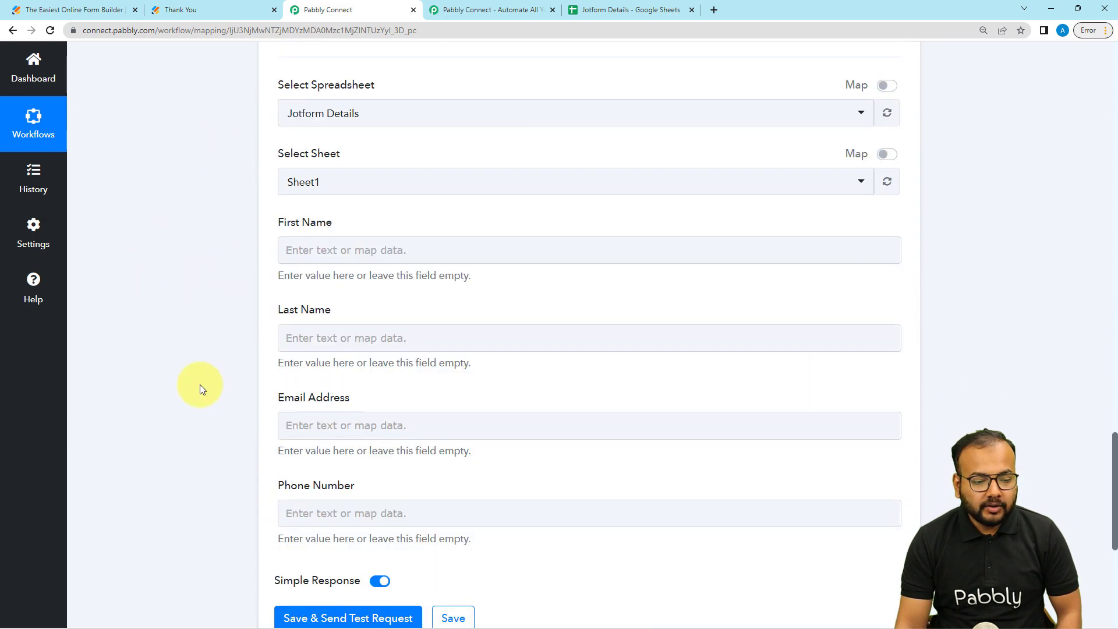
{"action": "left_click", "coordinate": [323, 191]}
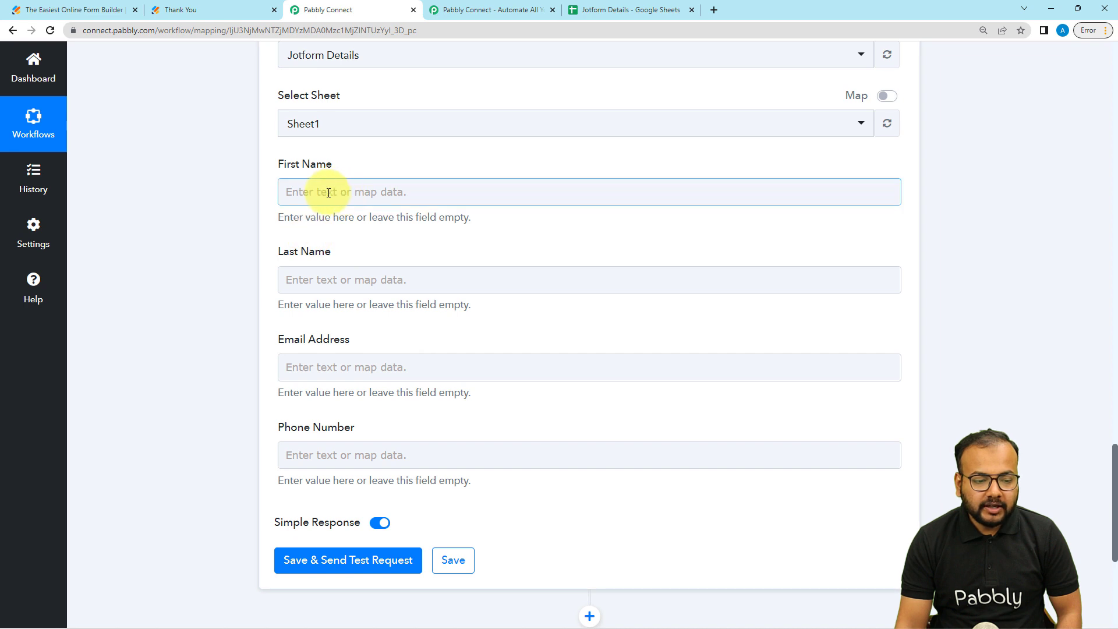
{"action": "left_click", "coordinate": [328, 192]}
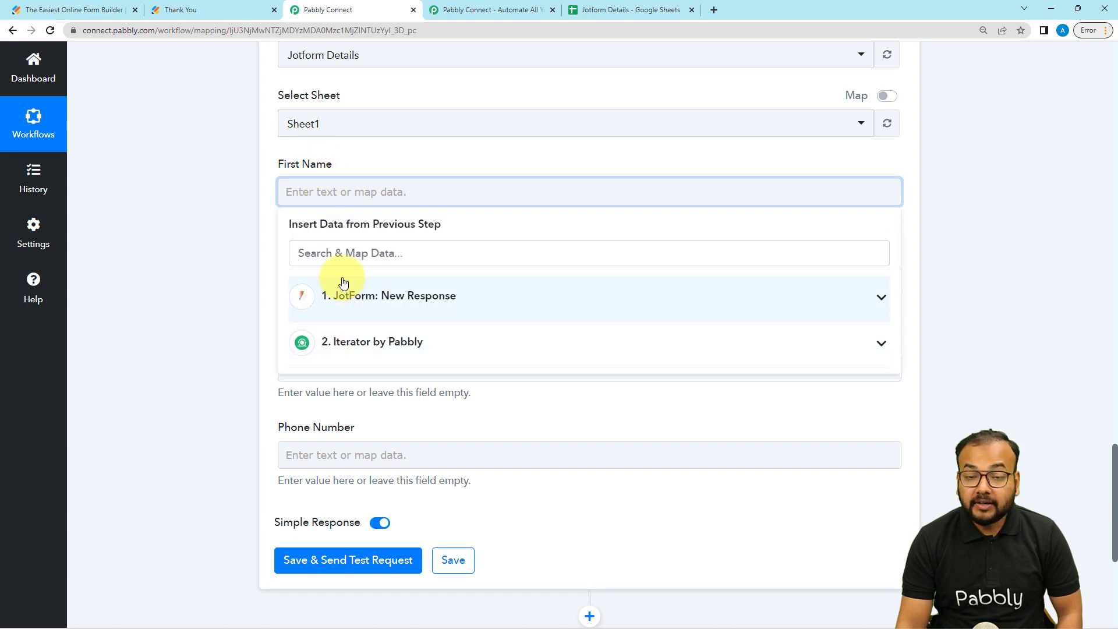
- Map the iterator's First Name and Last Name into the First Name and Last Name fields
{"action": "left_click", "coordinate": [324, 349]}
{"action": "left_click", "coordinate": [357, 395]}
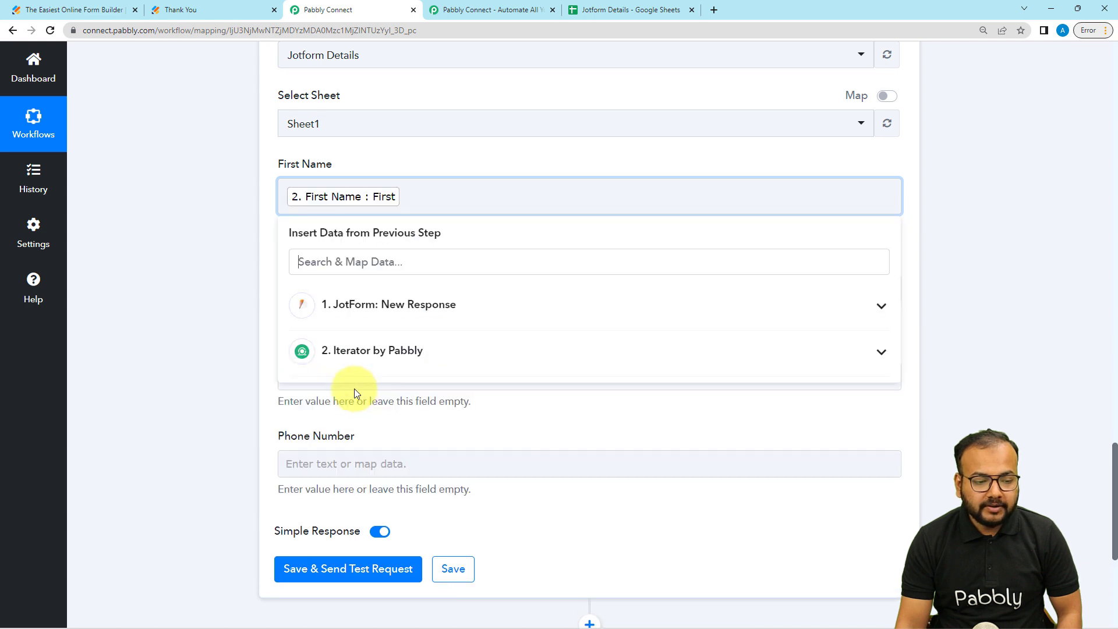
{"action": "left_click", "coordinate": [219, 331]}
{"action": "left_click", "coordinate": [306, 295]}
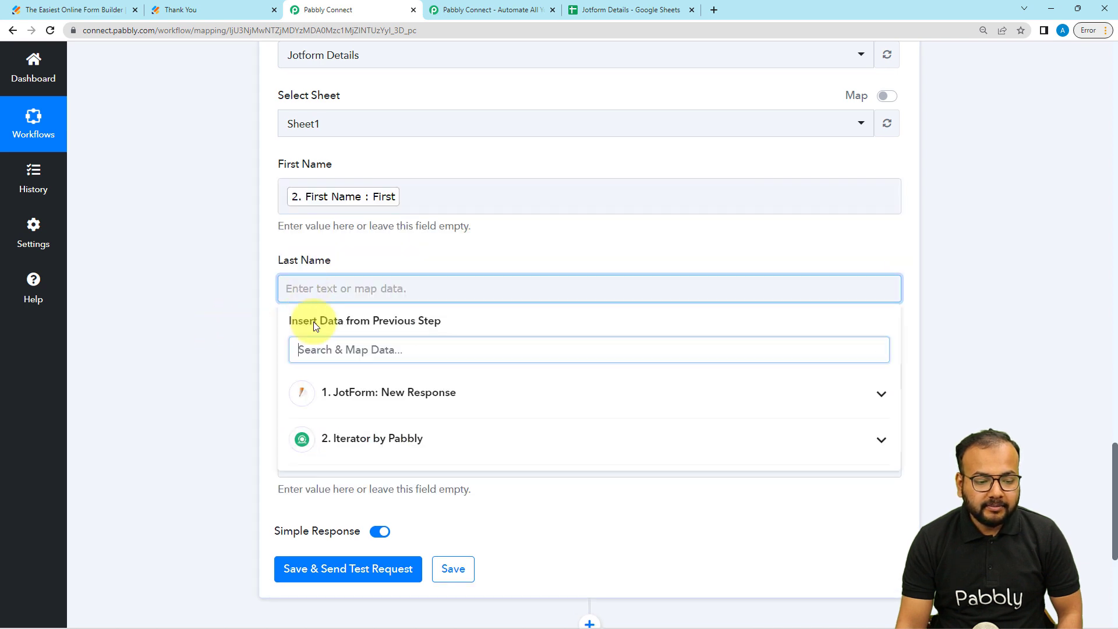
{"action": "left_click", "coordinate": [344, 437]}
{"action": "left_click", "coordinate": [369, 508]}
{"action": "left_click", "coordinate": [196, 411]}
- Map the iterator's Email and Mobile values into Email Address and Phone Number
{"action": "scroll", "coordinate": [196, 411], "scroll_direction": "down", "scroll_amount": 3}
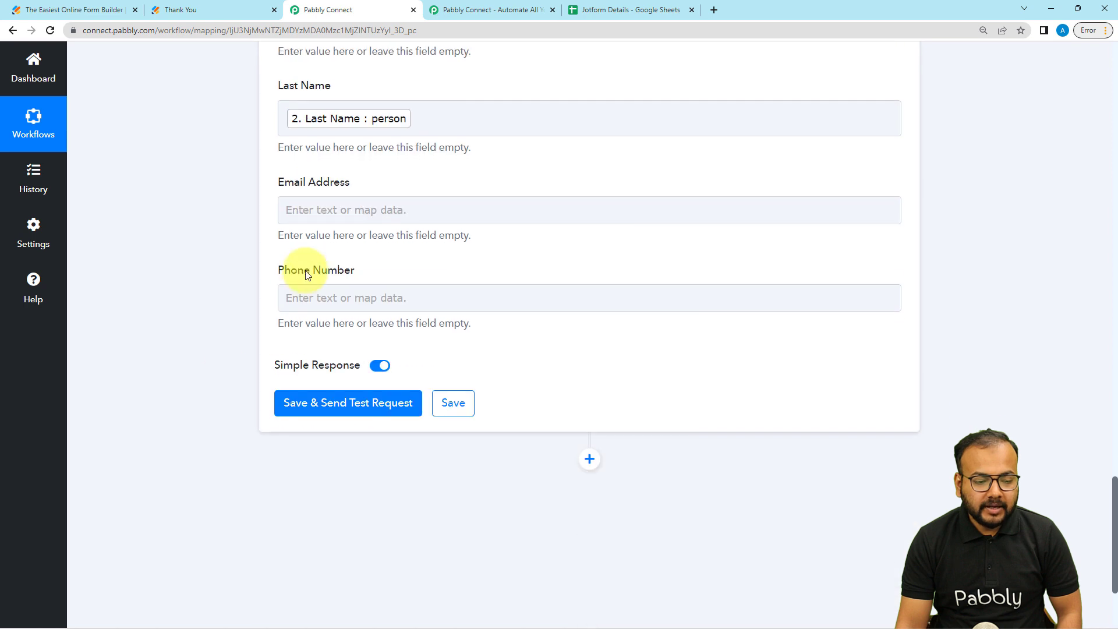
{"action": "left_click", "coordinate": [305, 219]}
{"action": "left_click", "coordinate": [325, 367]}
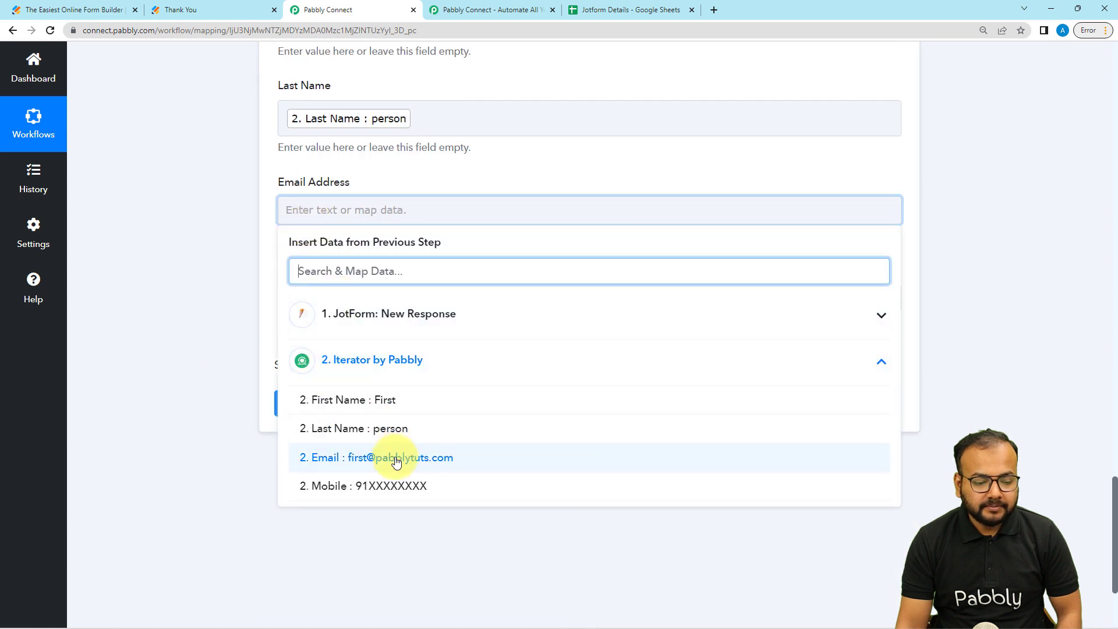
{"action": "left_click", "coordinate": [474, 457]}
{"action": "left_click", "coordinate": [217, 290]}
{"action": "left_click", "coordinate": [324, 304]}
{"action": "left_click", "coordinate": [364, 445]}
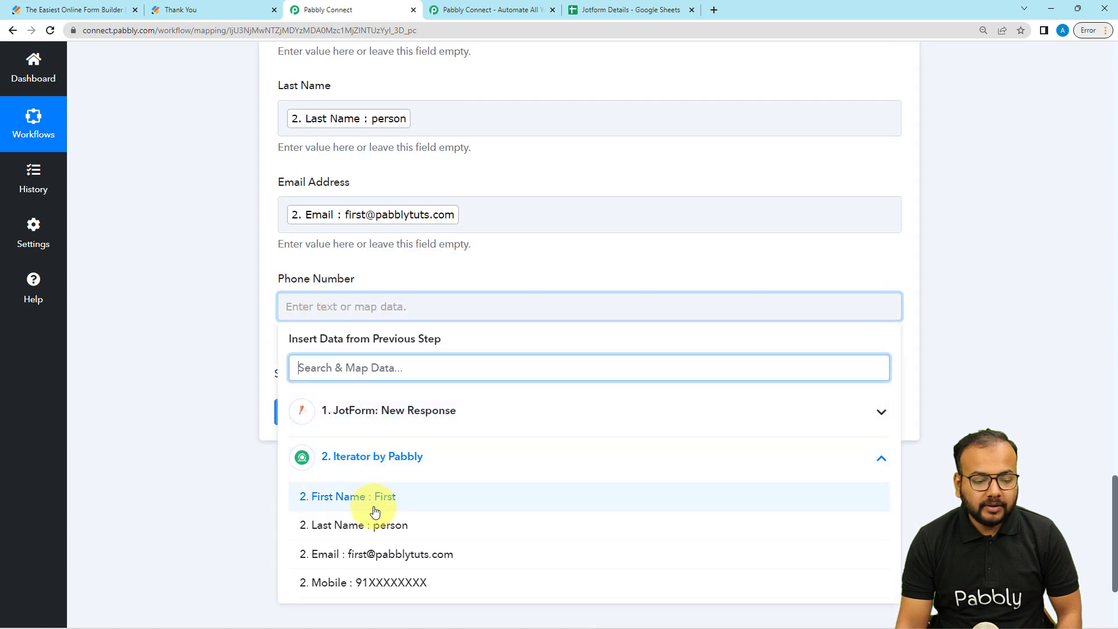
{"action": "left_click", "coordinate": [379, 579]}
{"action": "left_click", "coordinate": [189, 340]}
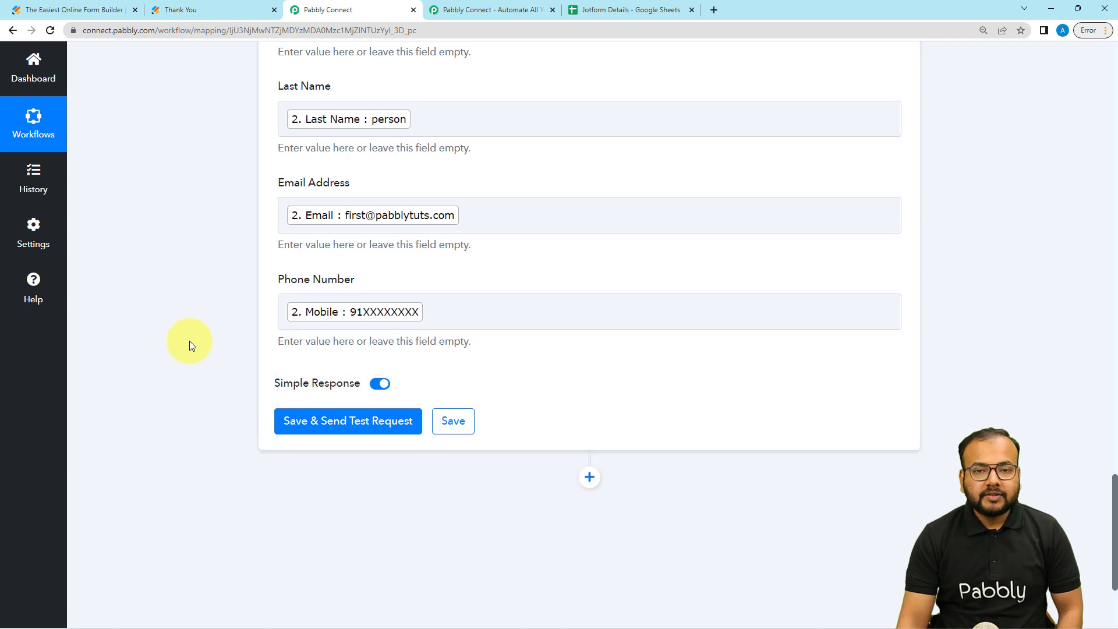
{"action": "scroll", "coordinate": [190, 340], "scroll_direction": "up", "scroll_amount": 4}
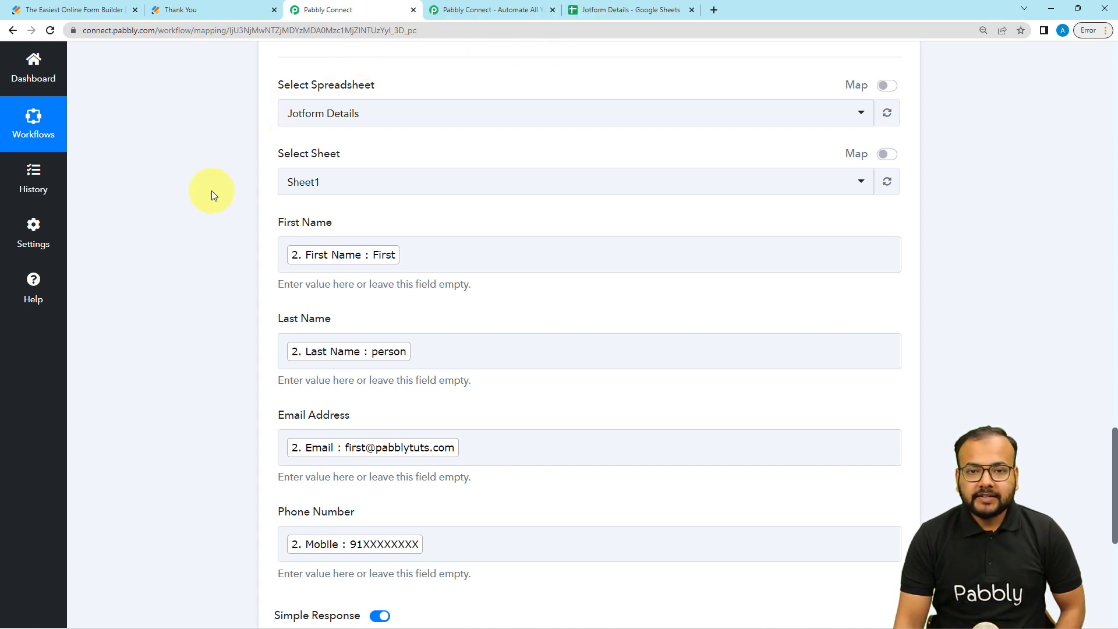
- Save the mapped fields and review the Jotform Details sheet before testing
{"action": "scroll", "coordinate": [212, 191], "scroll_direction": "down", "scroll_amount": 4}
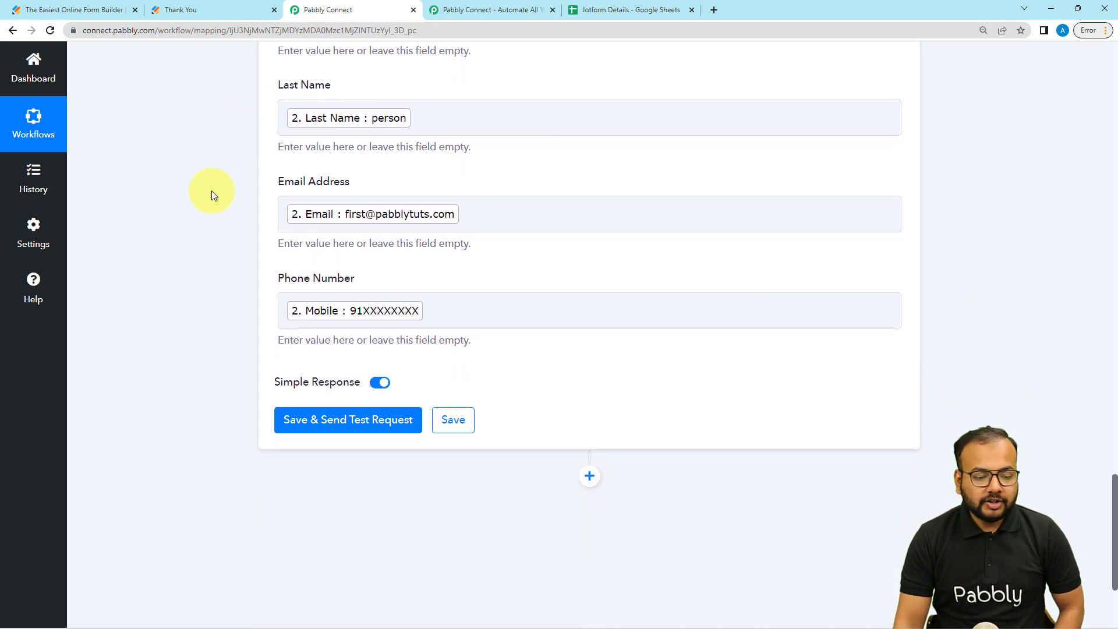
{"action": "scroll", "coordinate": [211, 191], "scroll_direction": "down", "scroll_amount": 1}
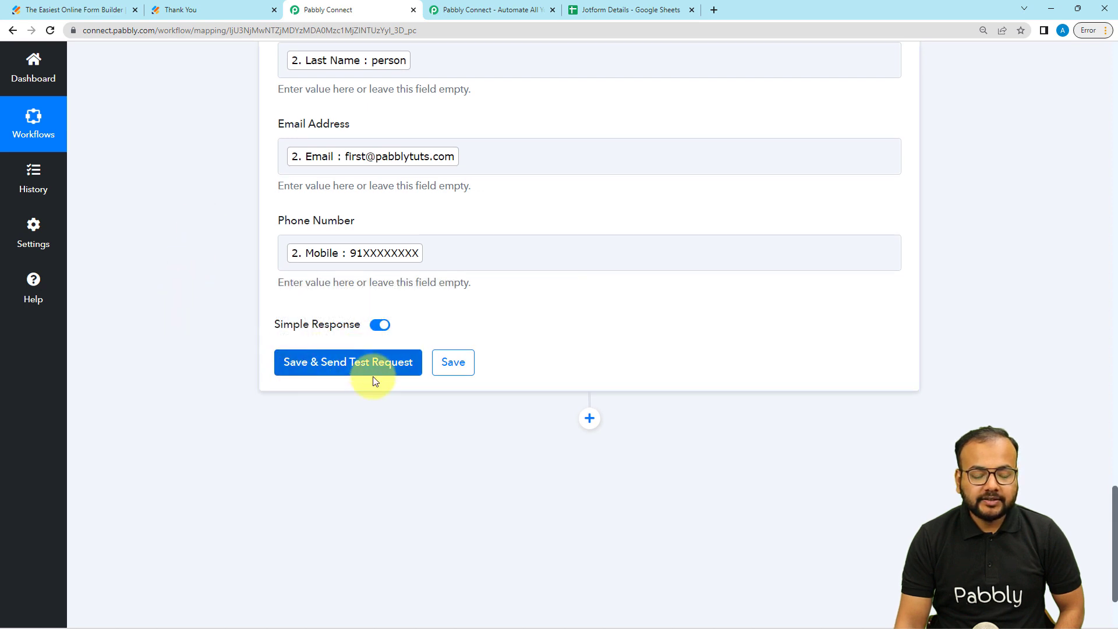
{"action": "left_click", "coordinate": [452, 362]}
{"action": "scroll", "coordinate": [384, 175], "scroll_direction": "up", "scroll_amount": 1}
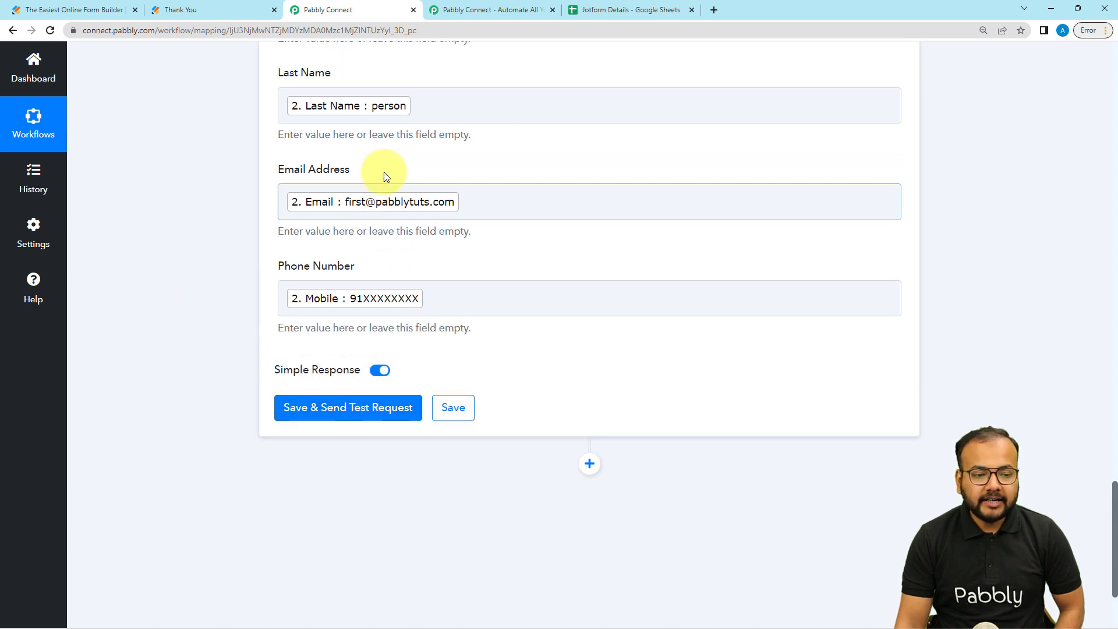
{"action": "scroll", "coordinate": [383, 175], "scroll_direction": "up", "scroll_amount": 3}
{"action": "left_click", "coordinate": [623, 10]}
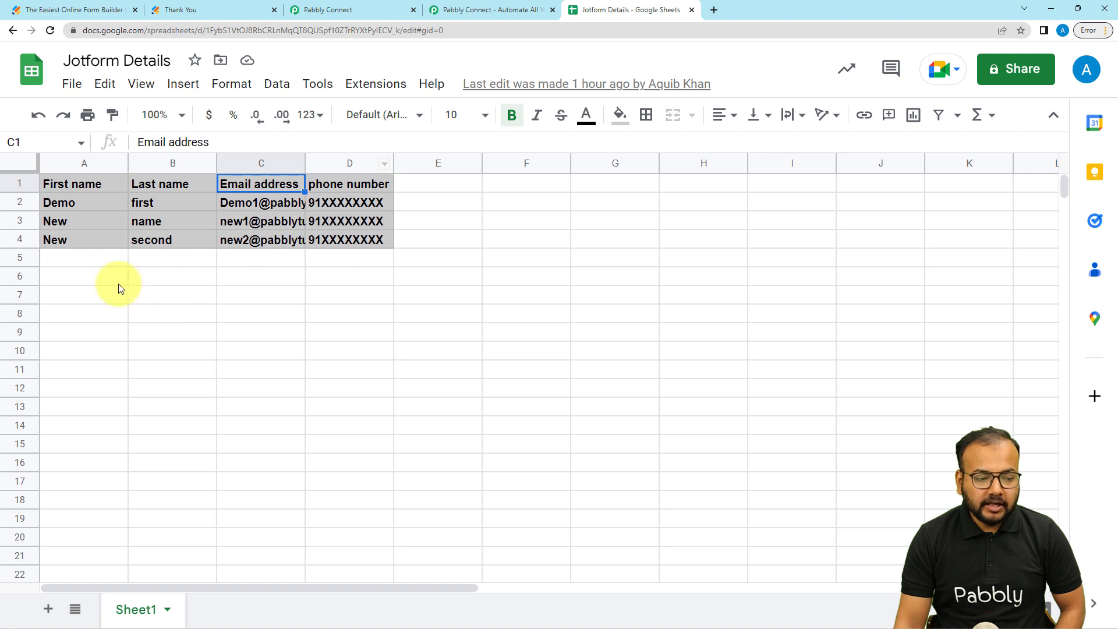
{"action": "left_click", "coordinate": [336, 7]}
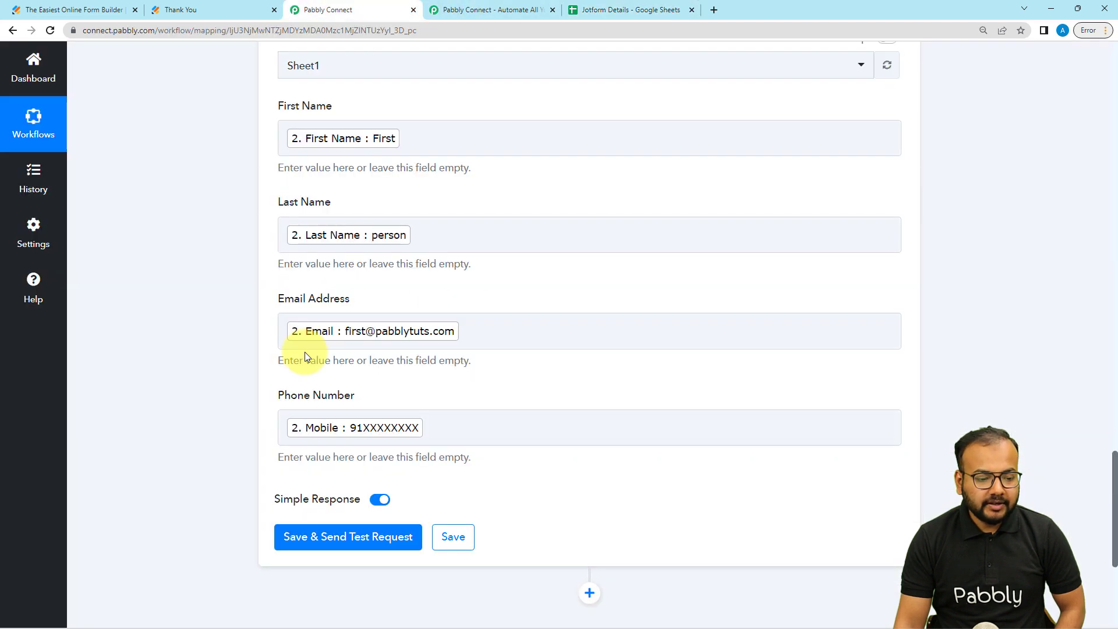
- Send the test request, writing the first contact to Sheet1!A5:D5, and check the sheet
{"action": "left_click", "coordinate": [279, 543]}
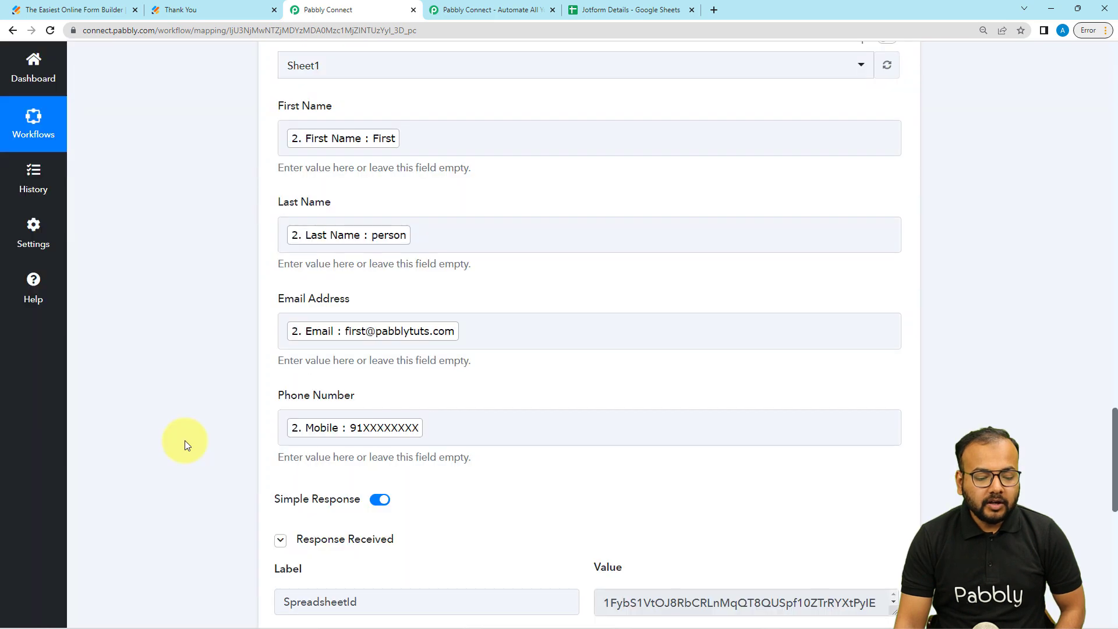
{"action": "scroll", "coordinate": [184, 440], "scroll_direction": "down", "scroll_amount": 5}
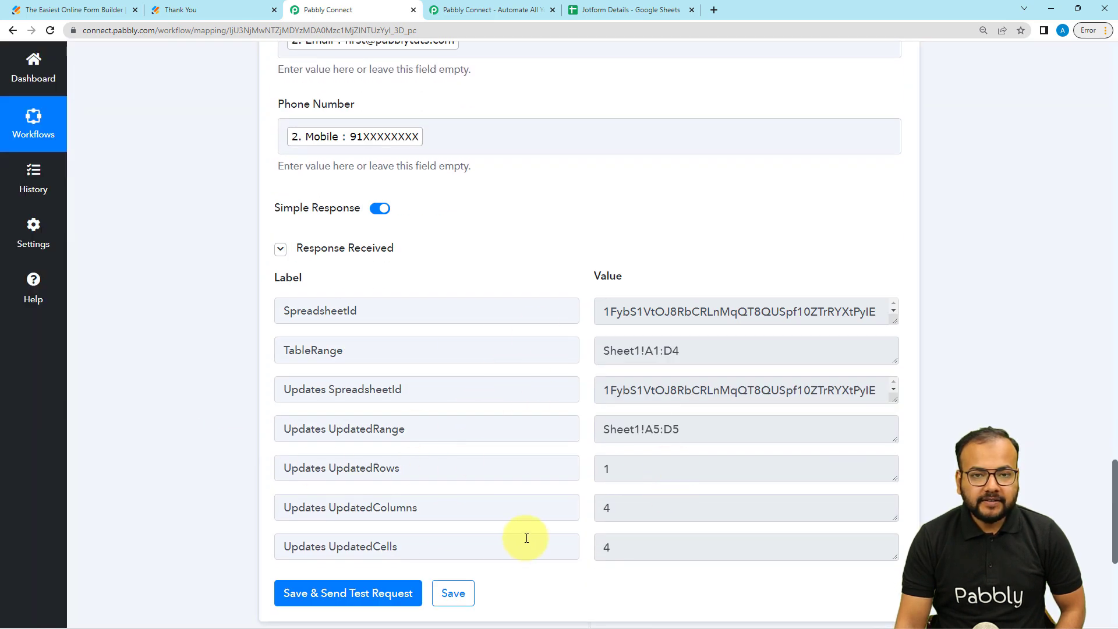
{"action": "scroll", "coordinate": [526, 538], "scroll_direction": "down", "scroll_amount": 1}
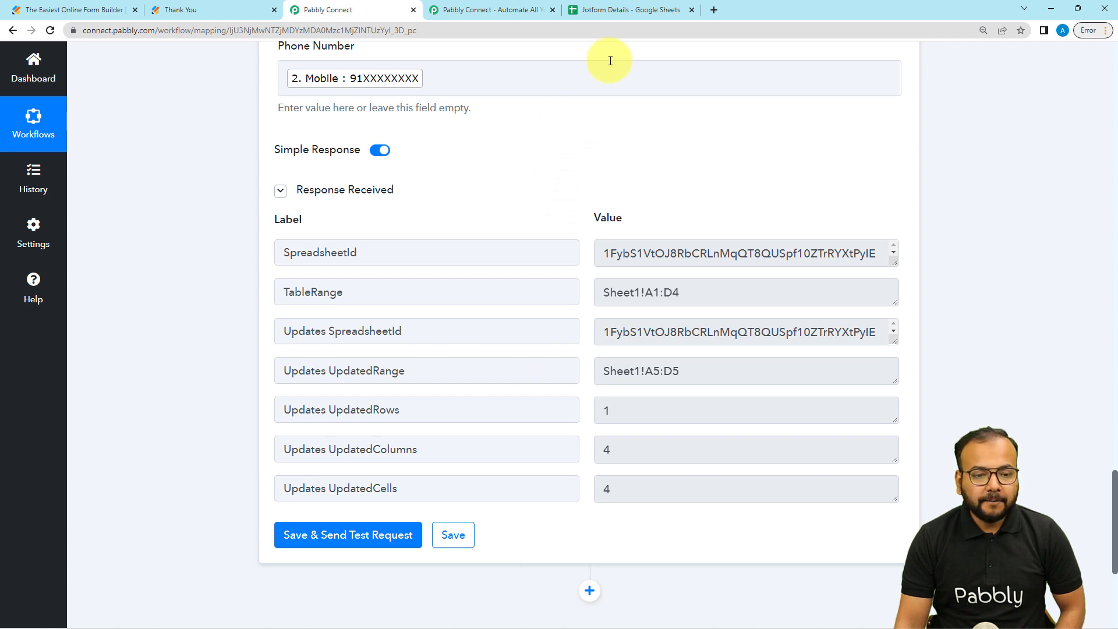
{"action": "left_click", "coordinate": [613, 13]}
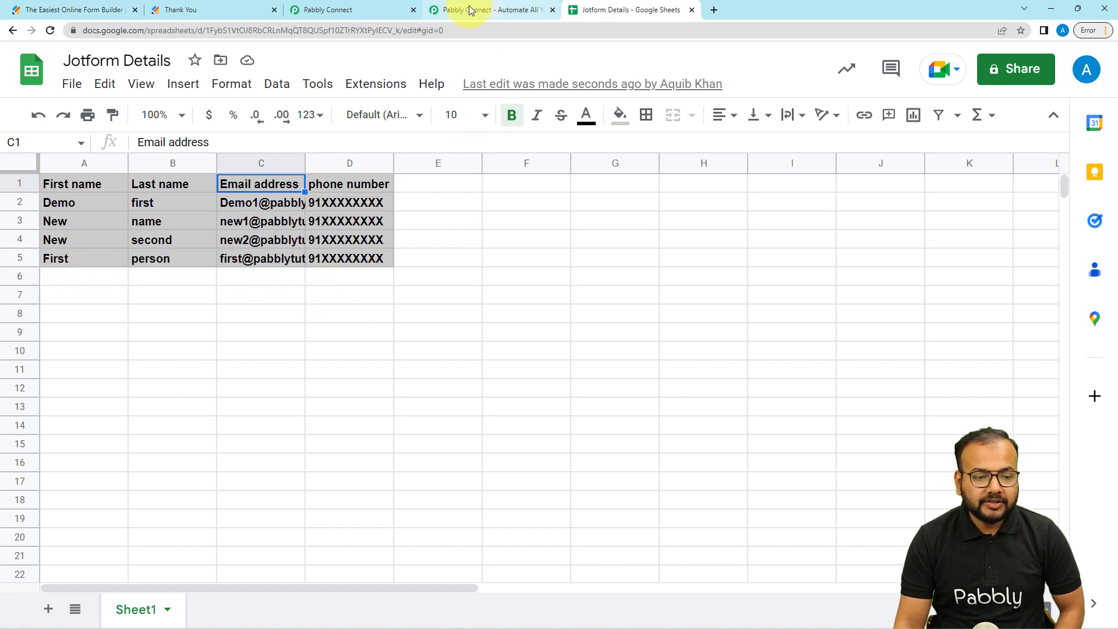
- Confirm the first test contact now fills row 5 of the Jotform Details sheet
{"action": "left_click", "coordinate": [378, 10]}
{"action": "scroll", "coordinate": [309, 233], "scroll_direction": "up", "scroll_amount": 8}
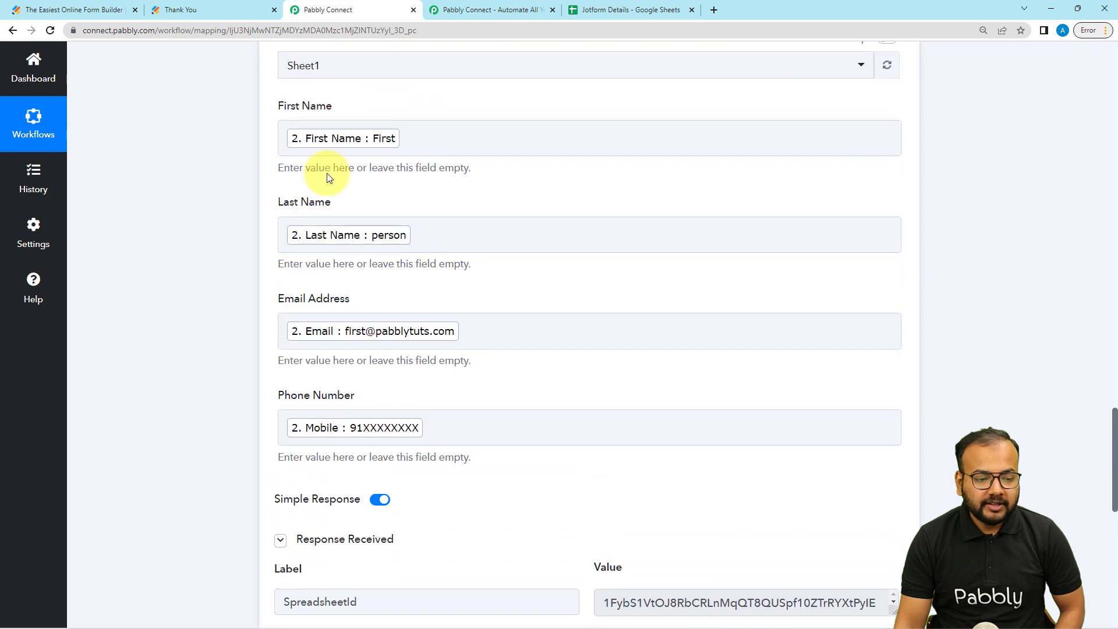
{"action": "left_click", "coordinate": [601, 11]}
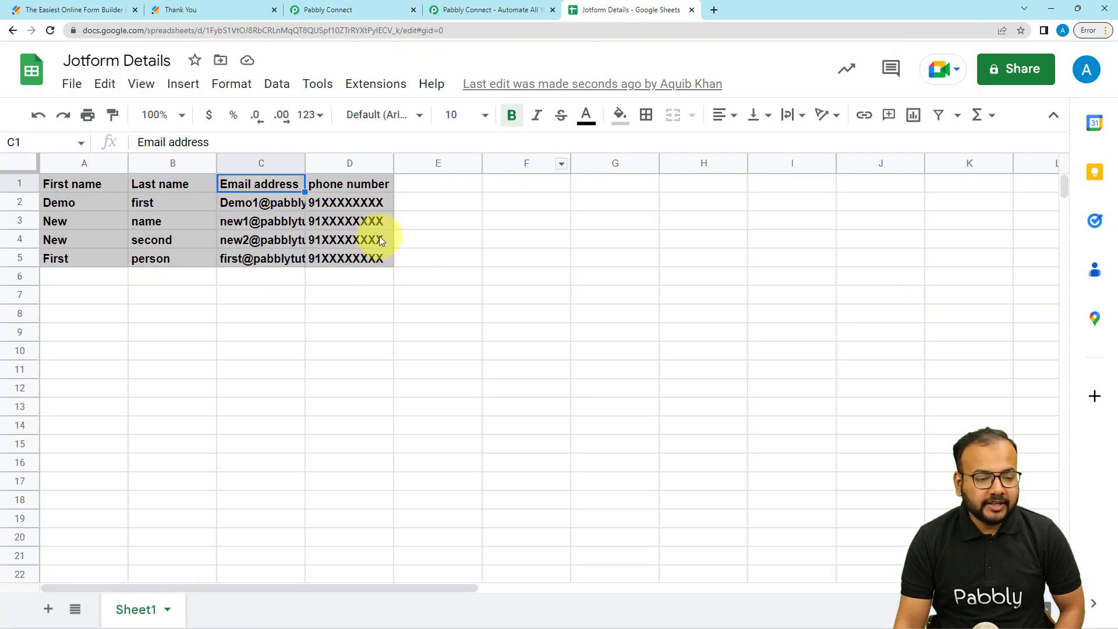
{"action": "left_click", "coordinate": [367, 10]}
- Collapse the Google Sheets Add New Row and Iterator by Pabbly steps
{"action": "scroll", "coordinate": [158, 334], "scroll_direction": "up", "scroll_amount": 5}
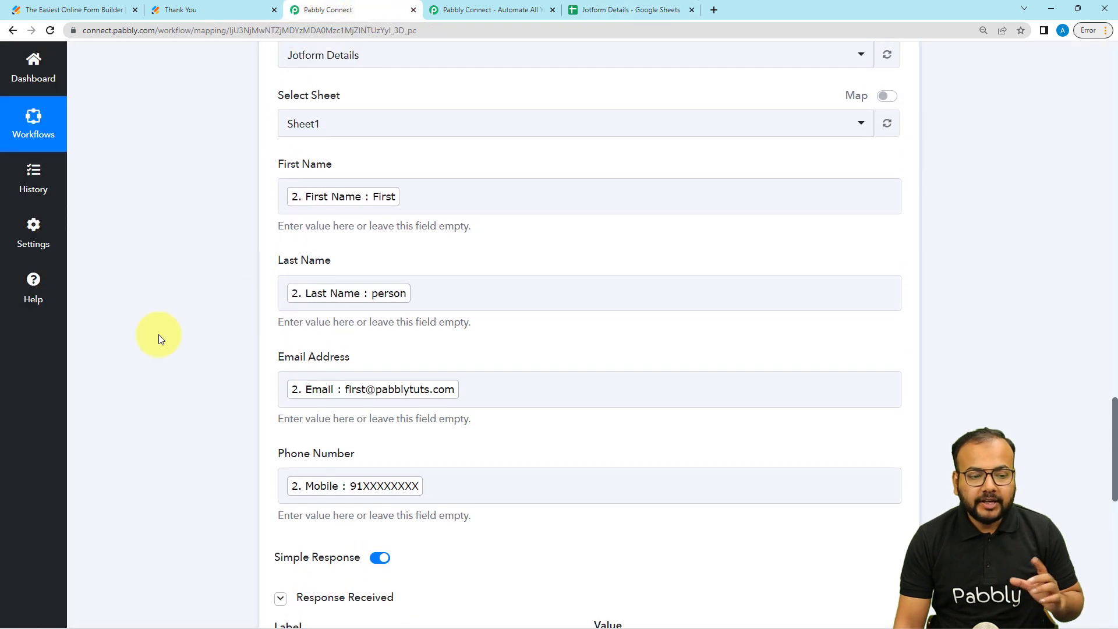
{"action": "scroll", "coordinate": [156, 345], "scroll_direction": "up", "scroll_amount": 3}
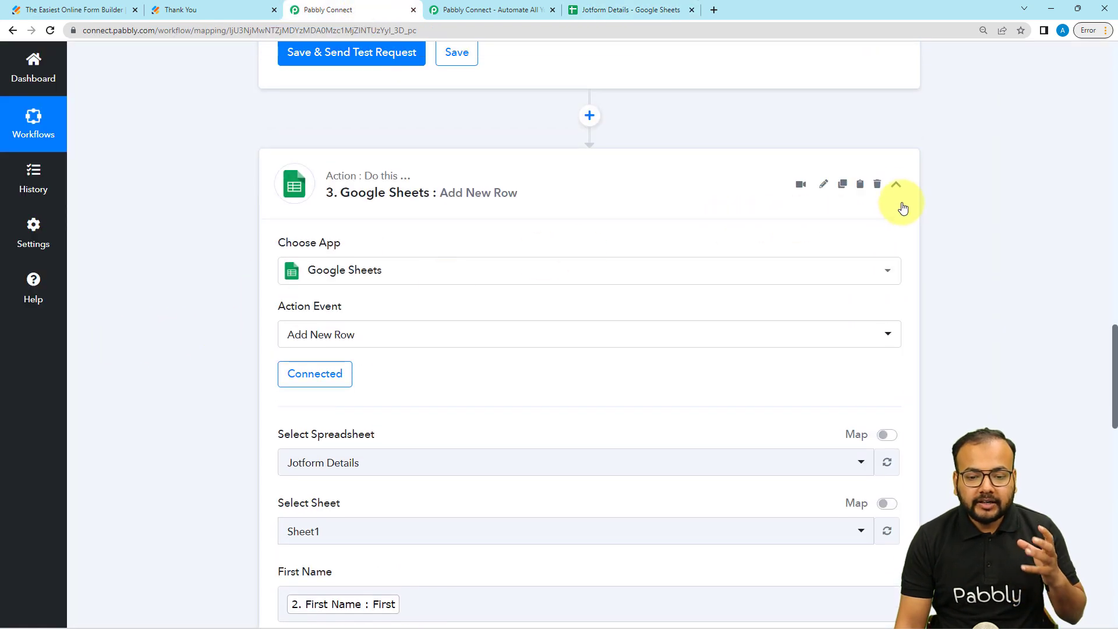
{"action": "left_click", "coordinate": [897, 186]}
{"action": "scroll", "coordinate": [851, 317], "scroll_direction": "up", "scroll_amount": 10}
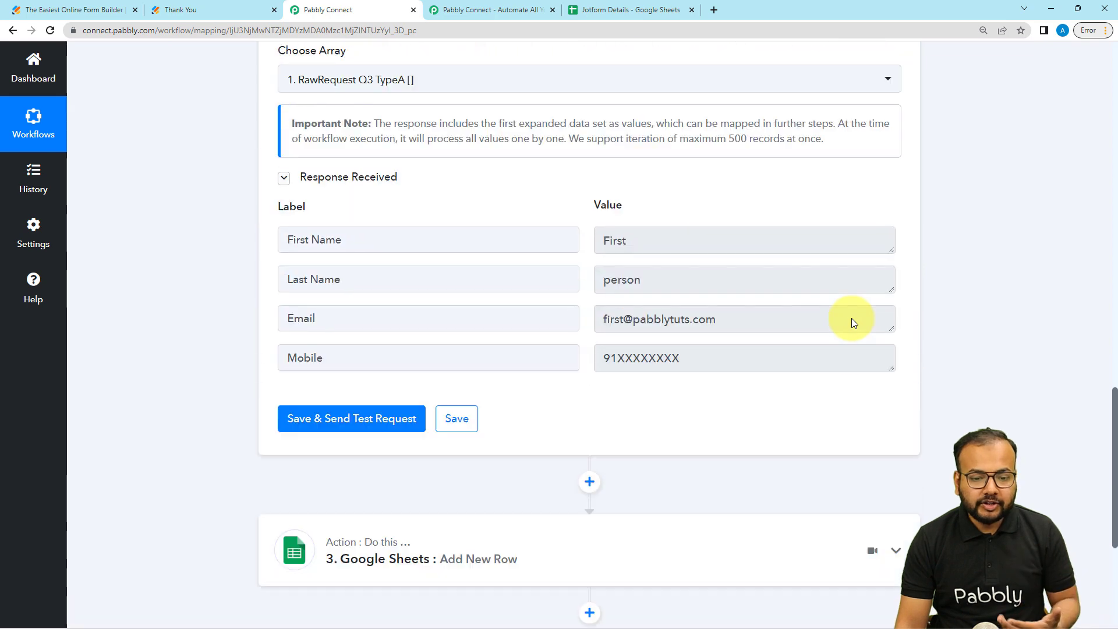
{"action": "scroll", "coordinate": [772, 313], "scroll_direction": "up", "scroll_amount": 2}
{"action": "left_click", "coordinate": [897, 350]}
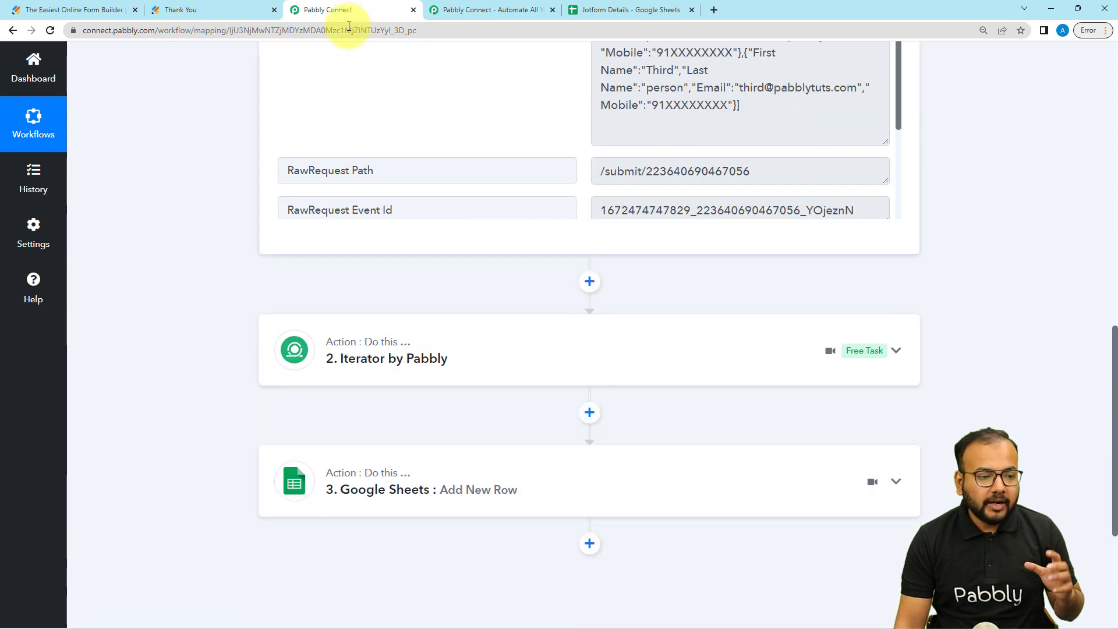
- Reload the Jotform contact form with three Dummy contacts, then view the sheet's existing rows
{"action": "left_click", "coordinate": [265, 10]}
{"action": "left_click", "coordinate": [232, 31]}
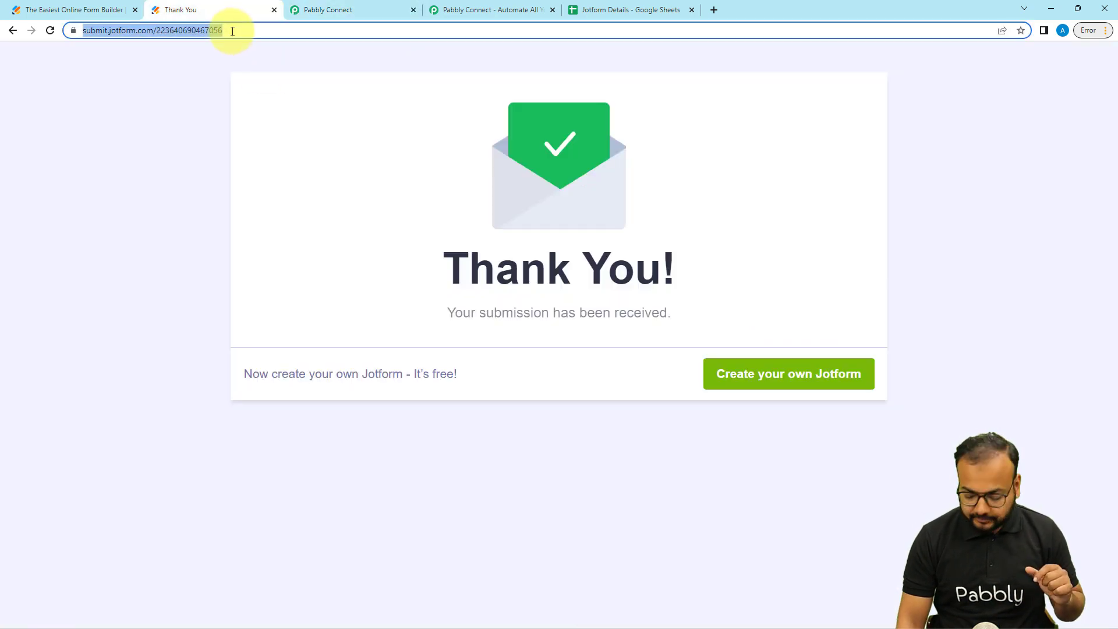
{"action": "key", "text": "Return"}
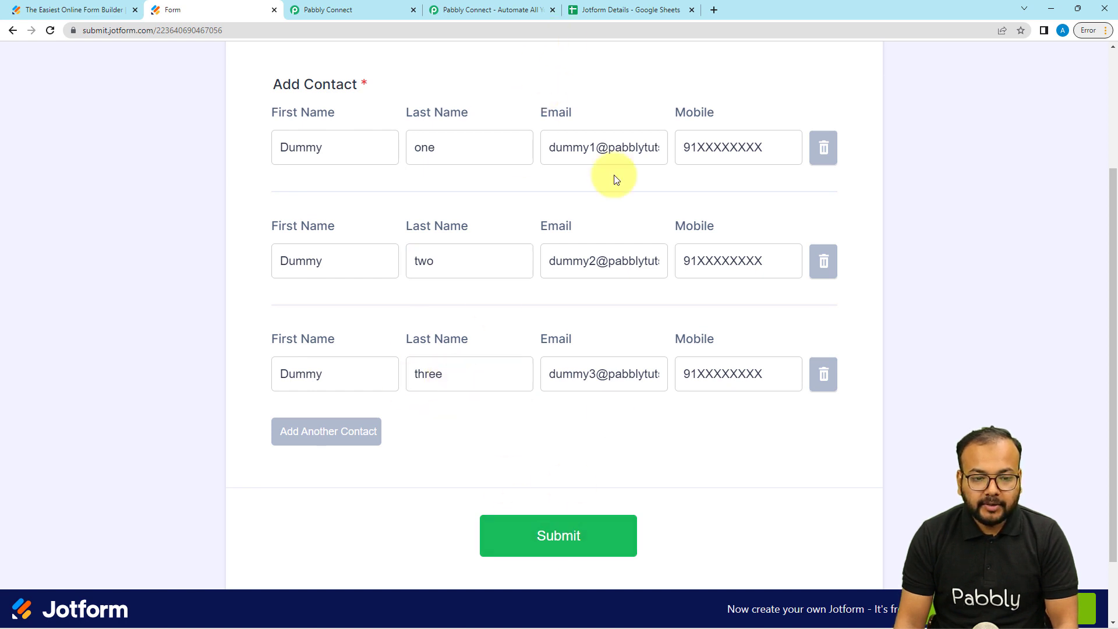
{"action": "left_click", "coordinate": [604, 12]}
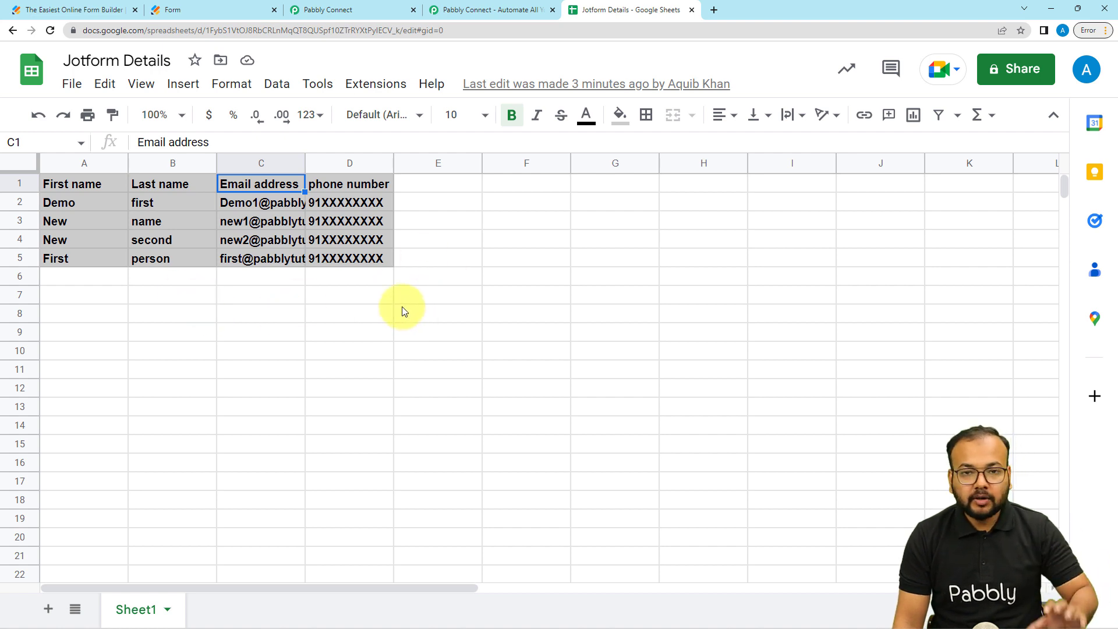
- Submit the form with the three Dummy contacts and verify them in rows 6 to 8
{"action": "left_click", "coordinate": [229, 9]}
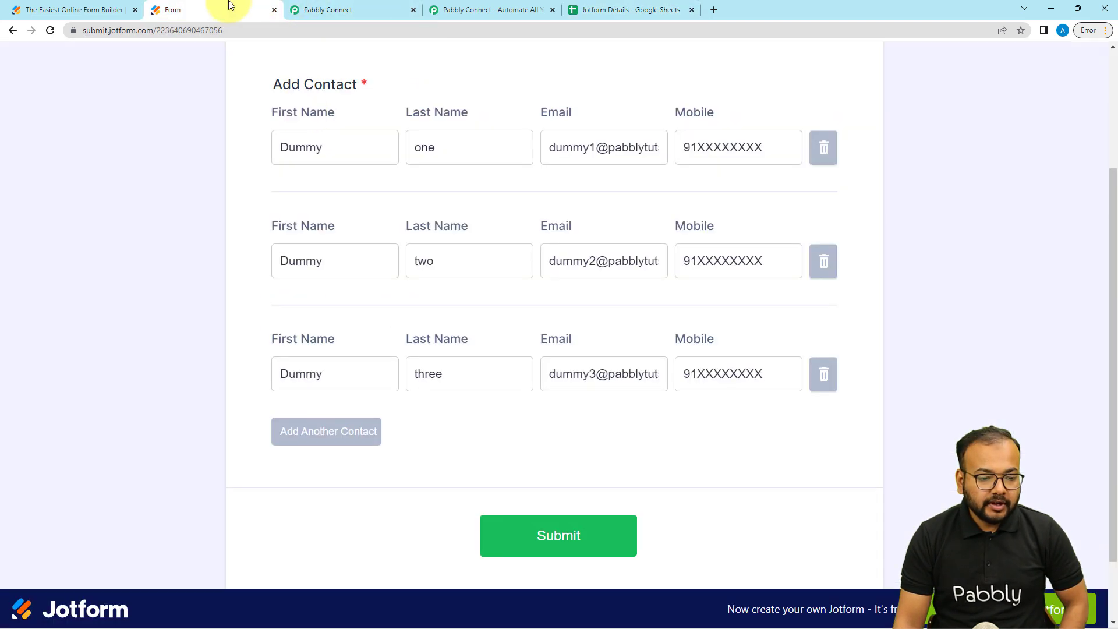
{"action": "left_click", "coordinate": [491, 525]}
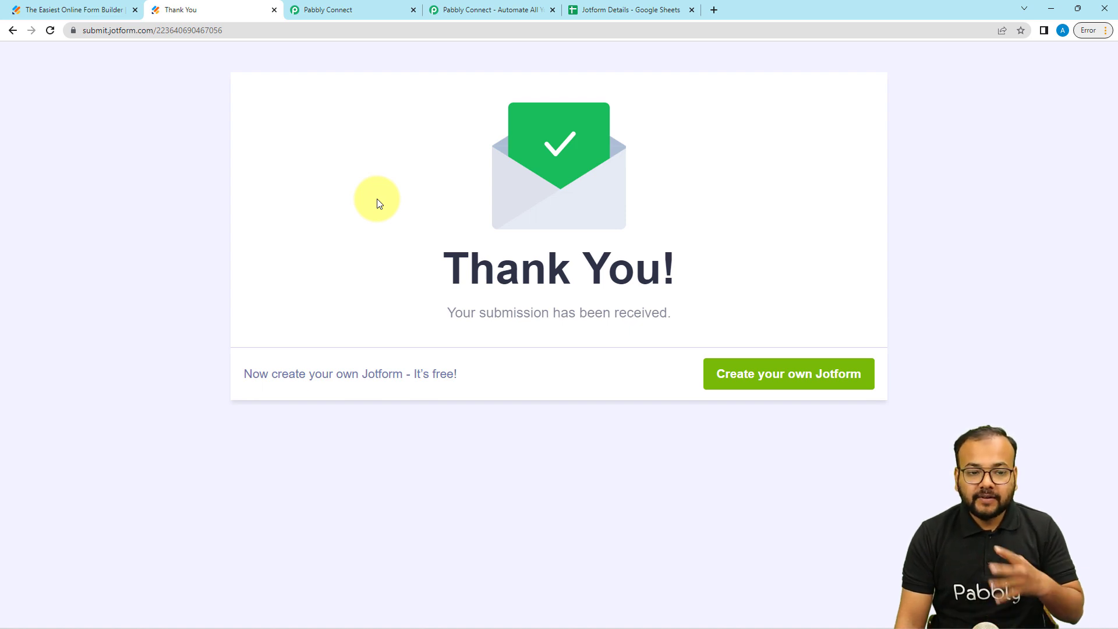
{"action": "left_click", "coordinate": [588, 10]}
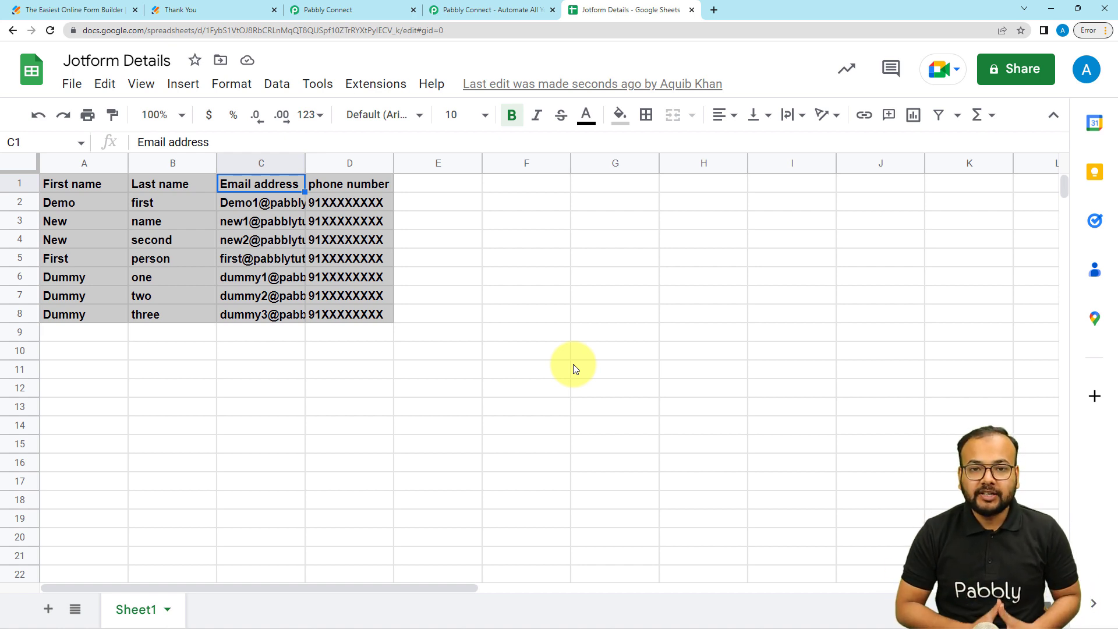
- Collapse the JotForm trigger step and recheck the new sheet rows before returning to the workflow
{"action": "left_click", "coordinate": [387, 11]}
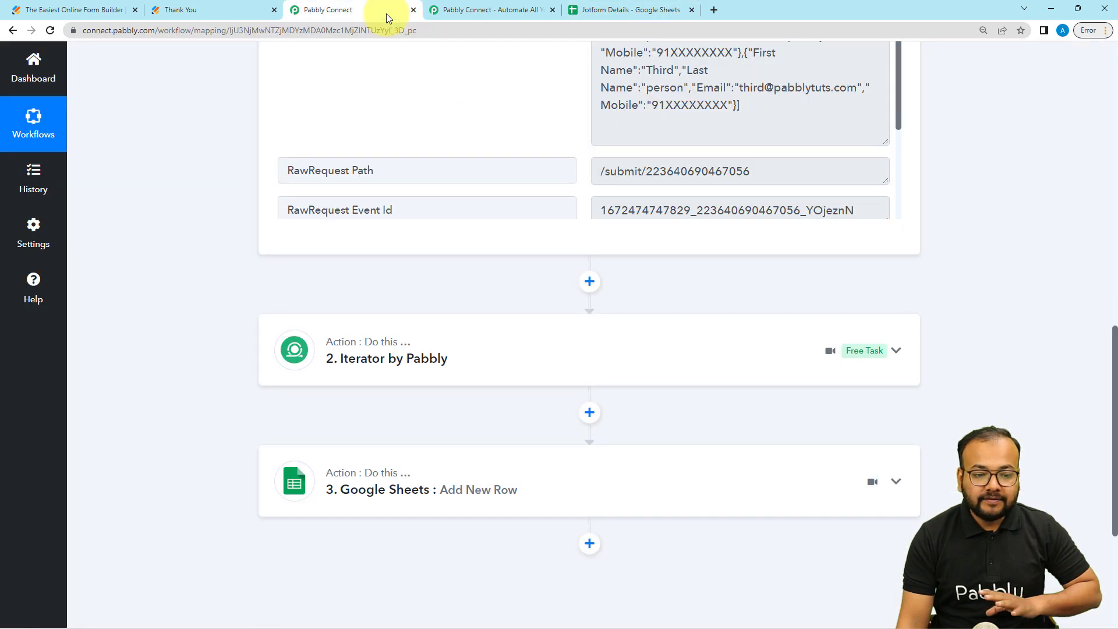
{"action": "scroll", "coordinate": [962, 221], "scroll_direction": "up", "scroll_amount": 4}
{"action": "scroll", "coordinate": [962, 221], "scroll_direction": "up", "scroll_amount": 10}
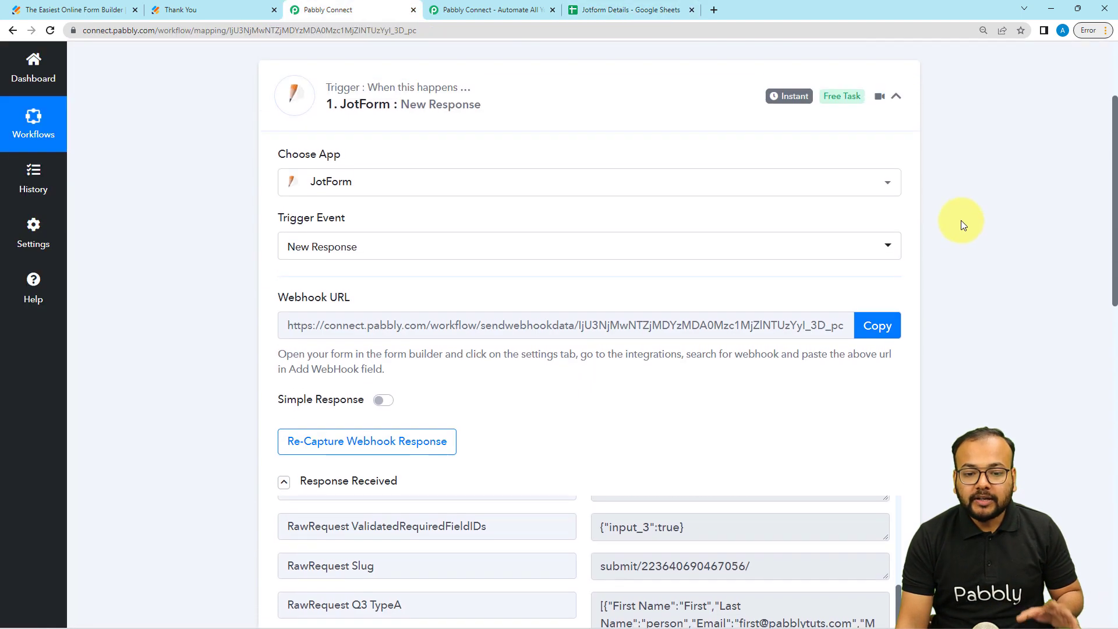
{"action": "left_click", "coordinate": [896, 249]}
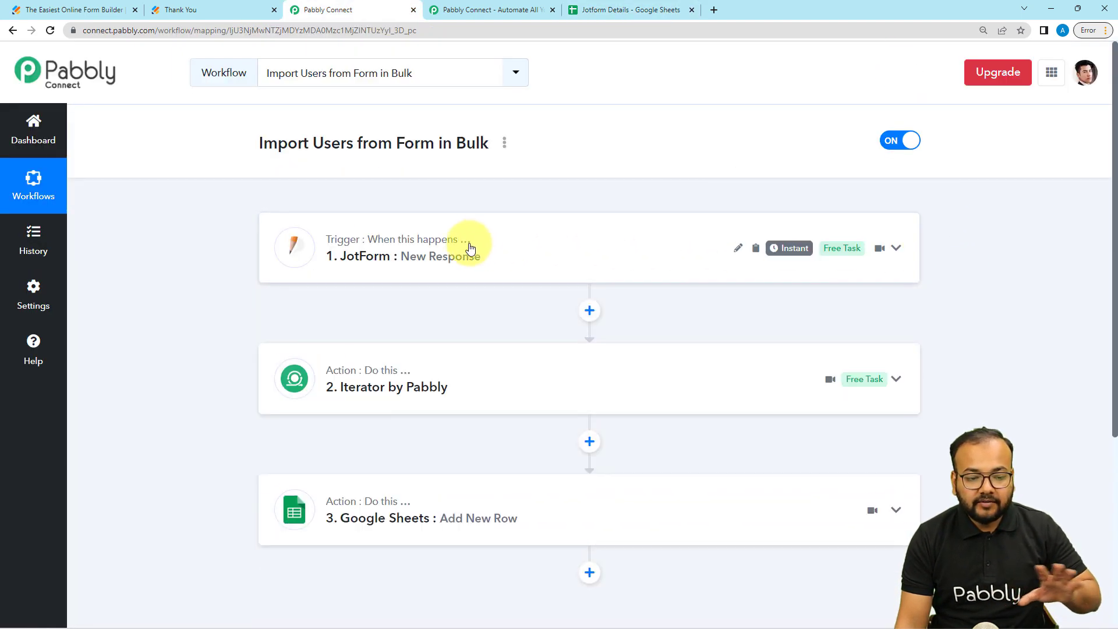
{"action": "left_click", "coordinate": [233, 13]}
{"action": "left_click", "coordinate": [615, 16]}
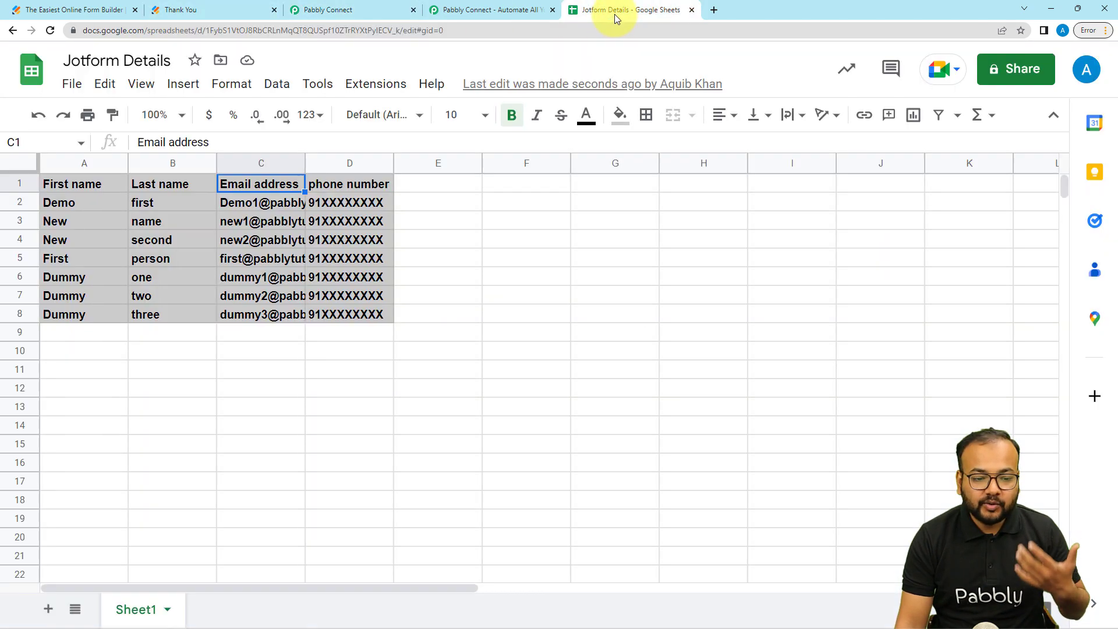
{"action": "left_click", "coordinate": [400, 7]}
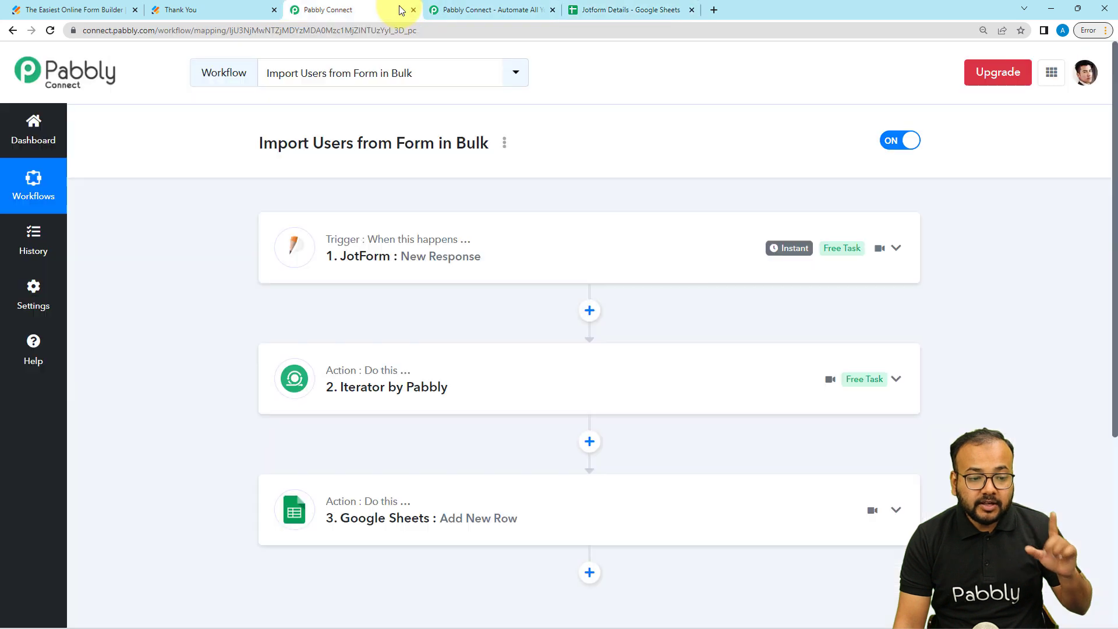